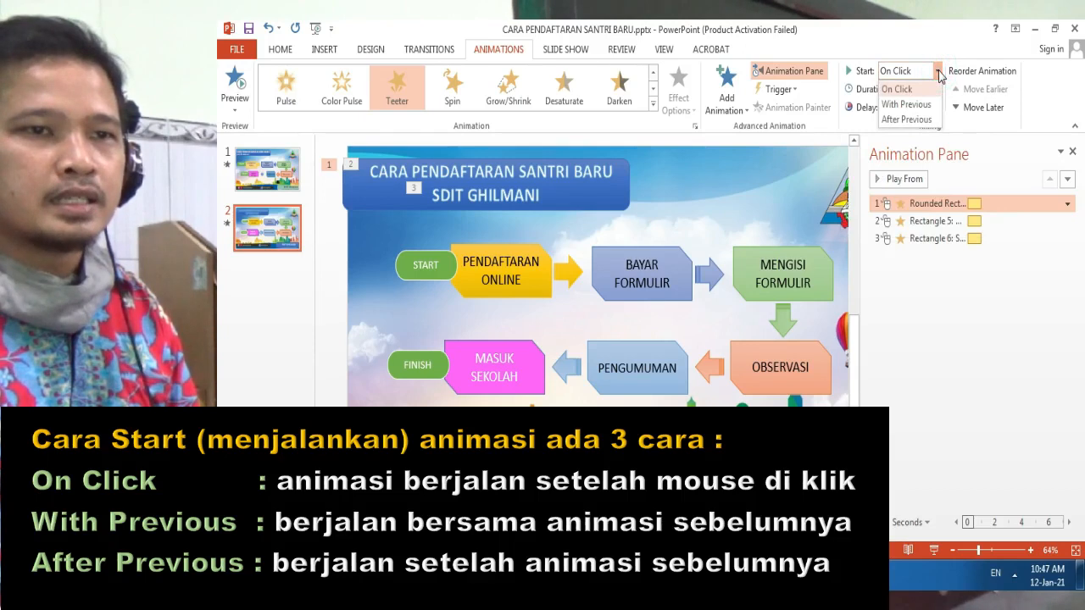
Set the three Teeter animations on the title box and its two text lines to start With Previous.
click(938, 74)
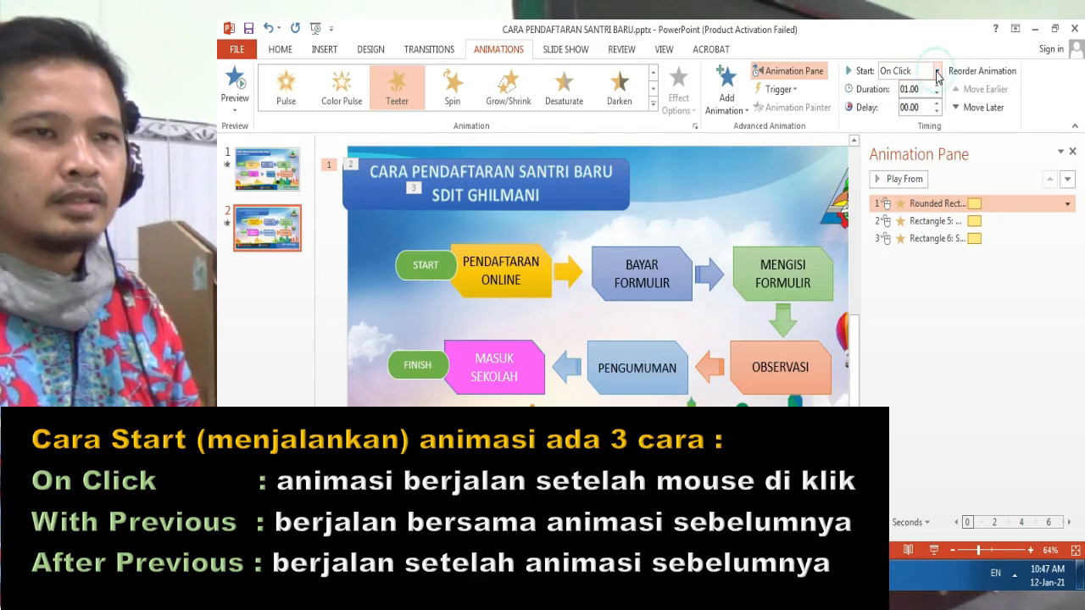
click(938, 71)
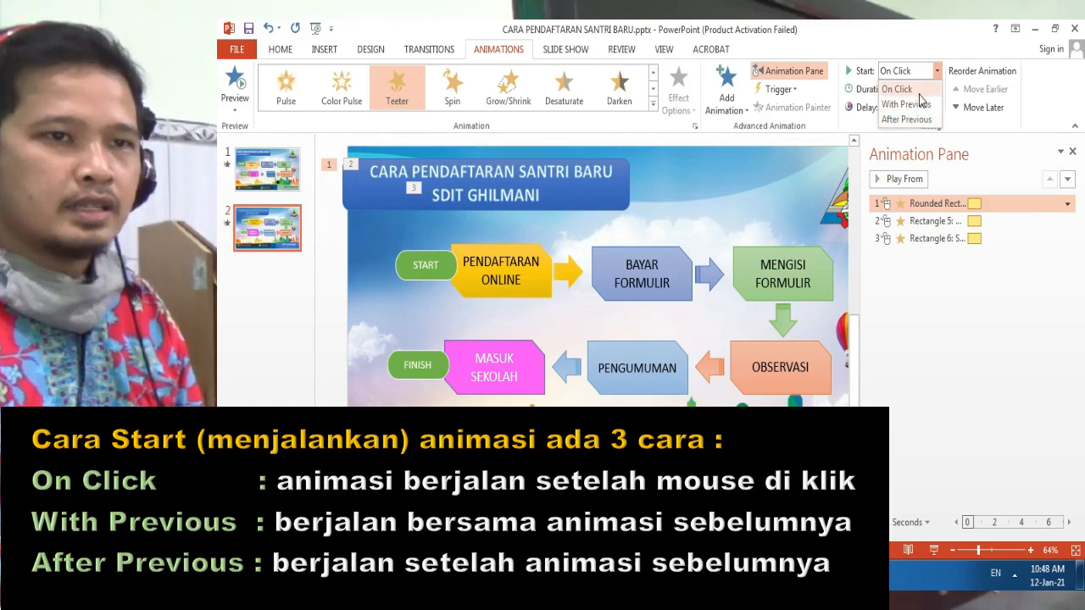
click(917, 105)
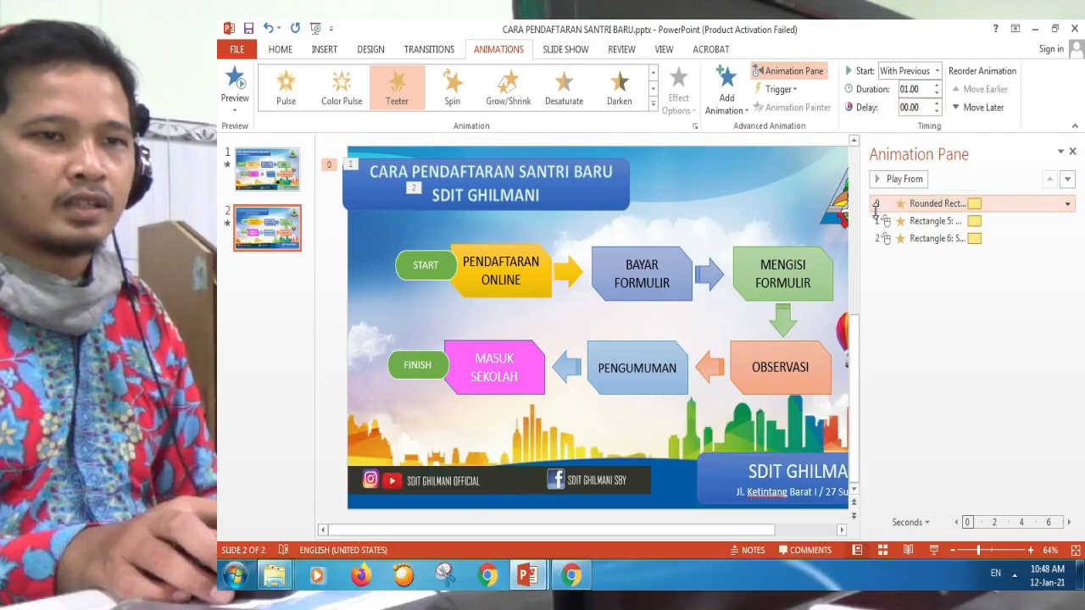
click(898, 222)
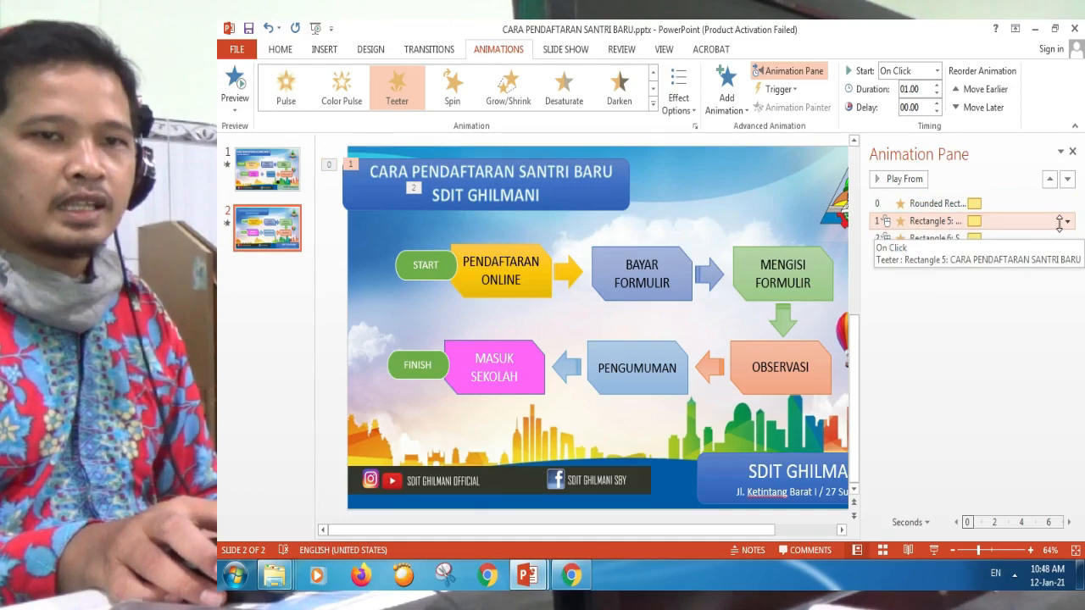
click(937, 71)
click(907, 96)
click(932, 238)
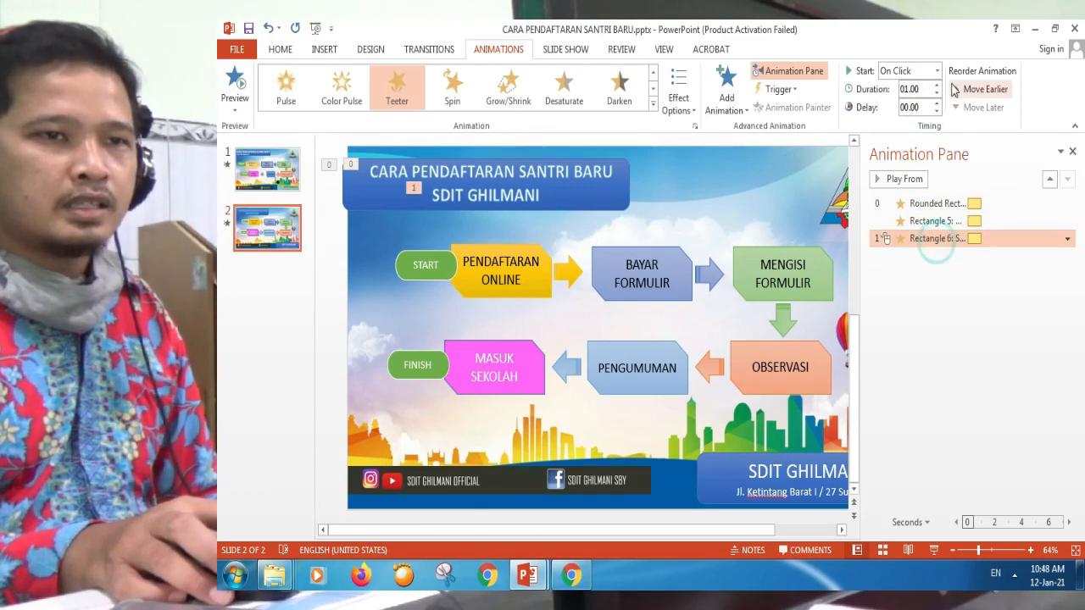
click(938, 72)
click(907, 103)
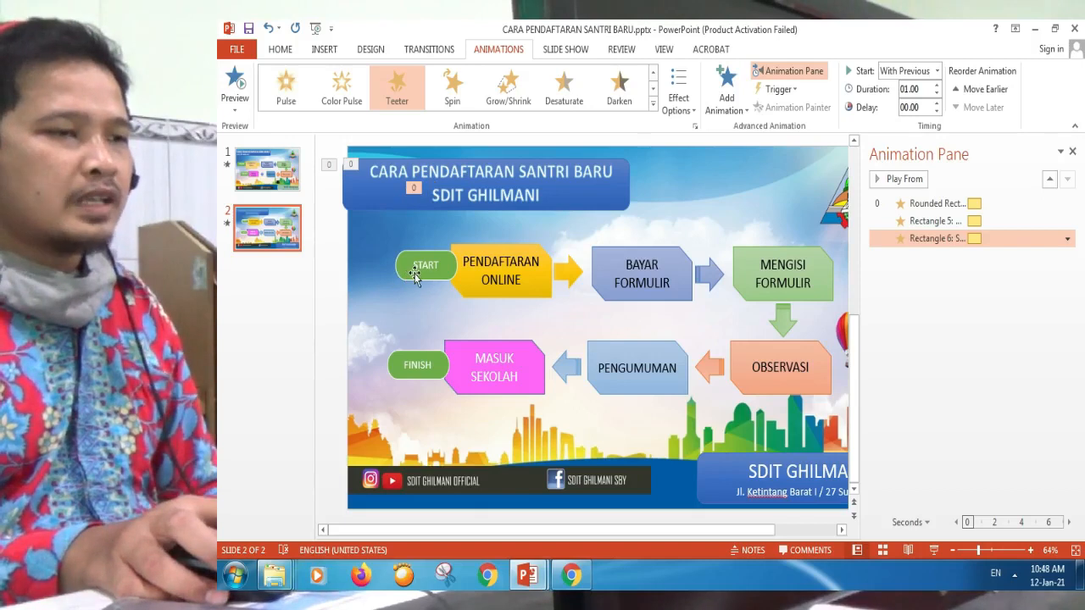
Add a Wipe entrance animation from the left to the START shape and have it start With Previous.
click(416, 275)
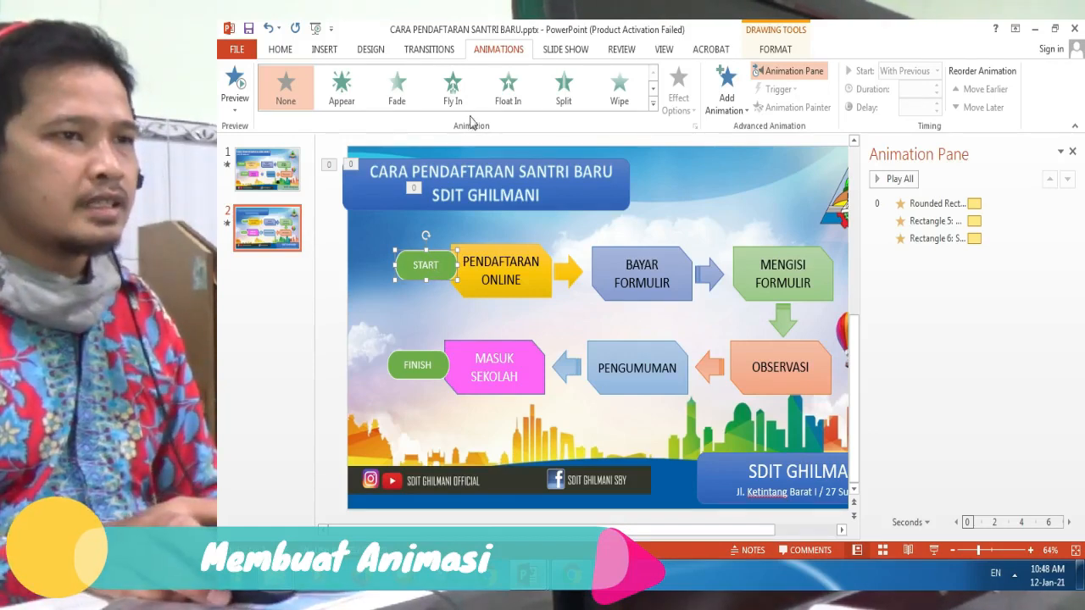
click(719, 101)
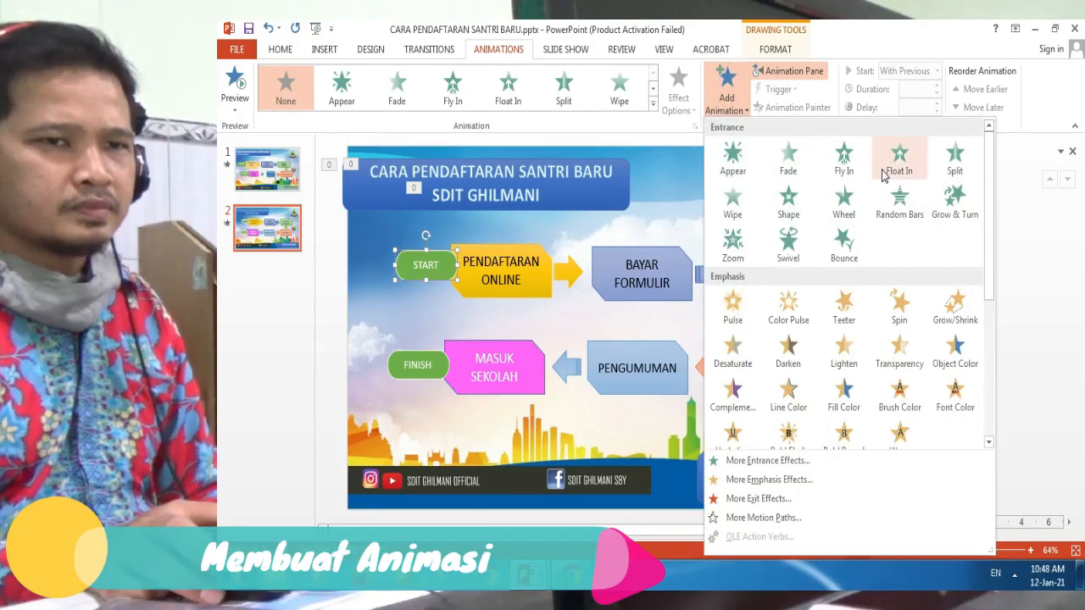
click(740, 207)
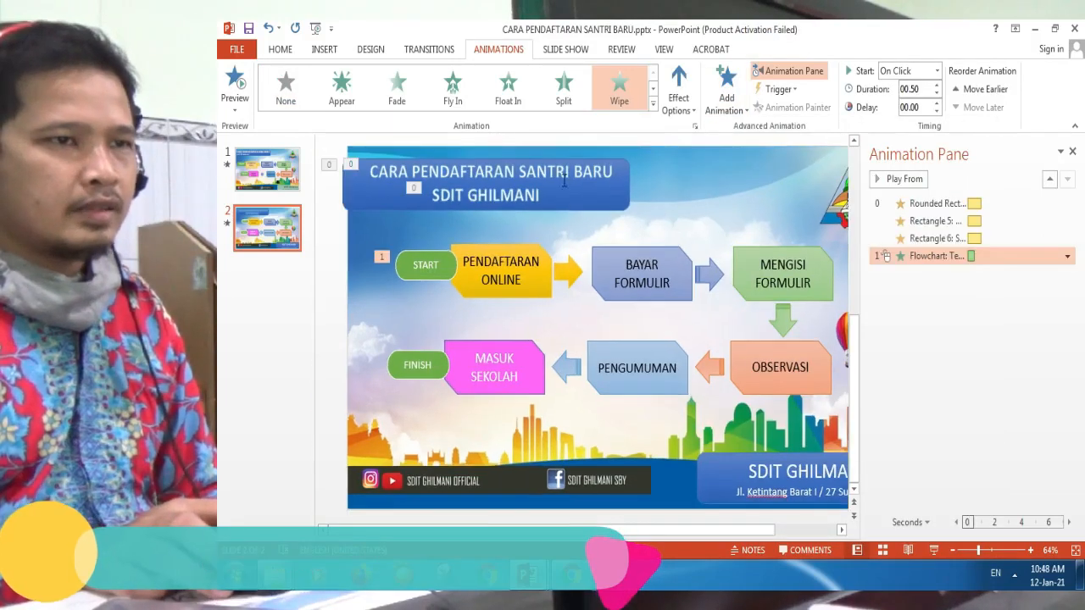
click(675, 99)
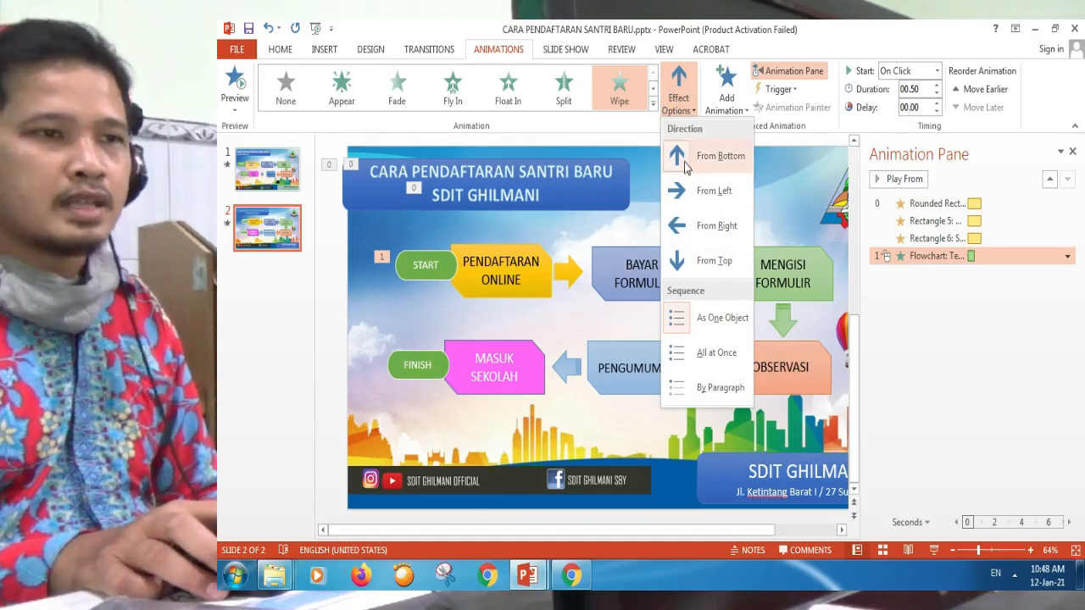
click(695, 191)
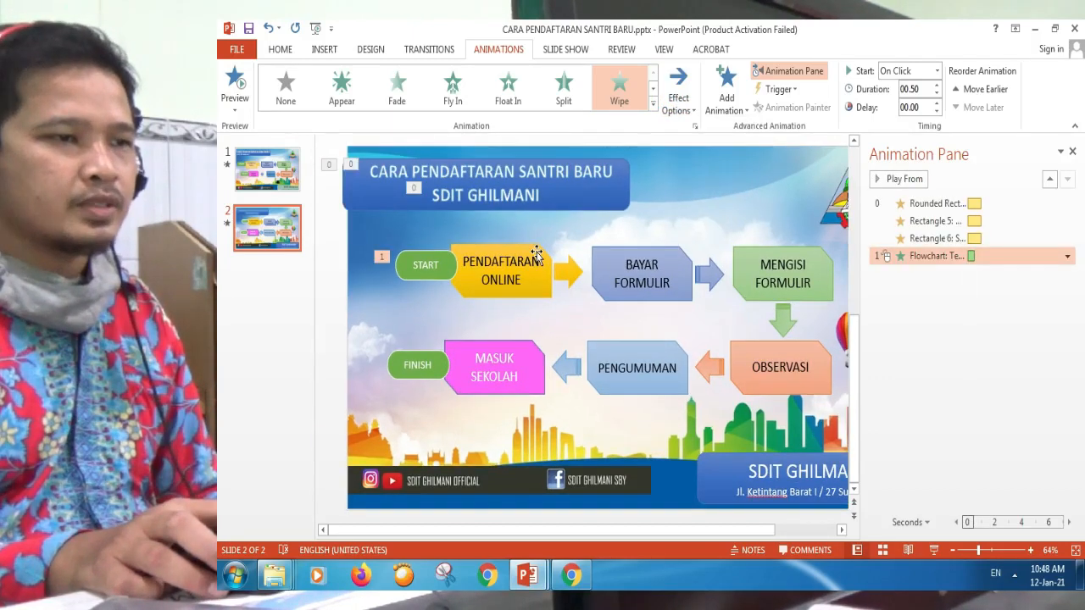
click(1068, 257)
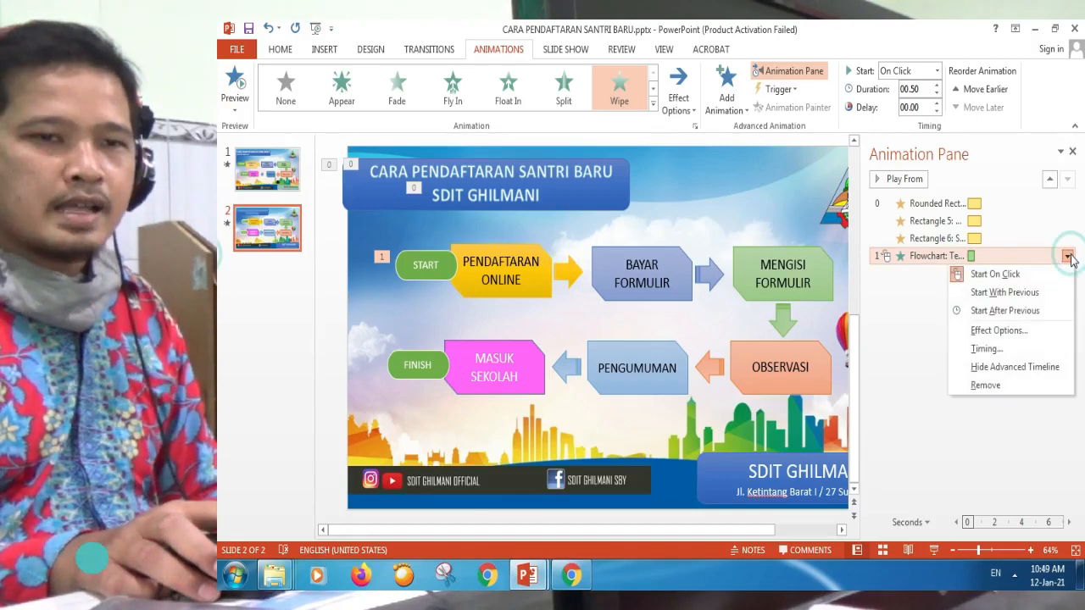
click(992, 293)
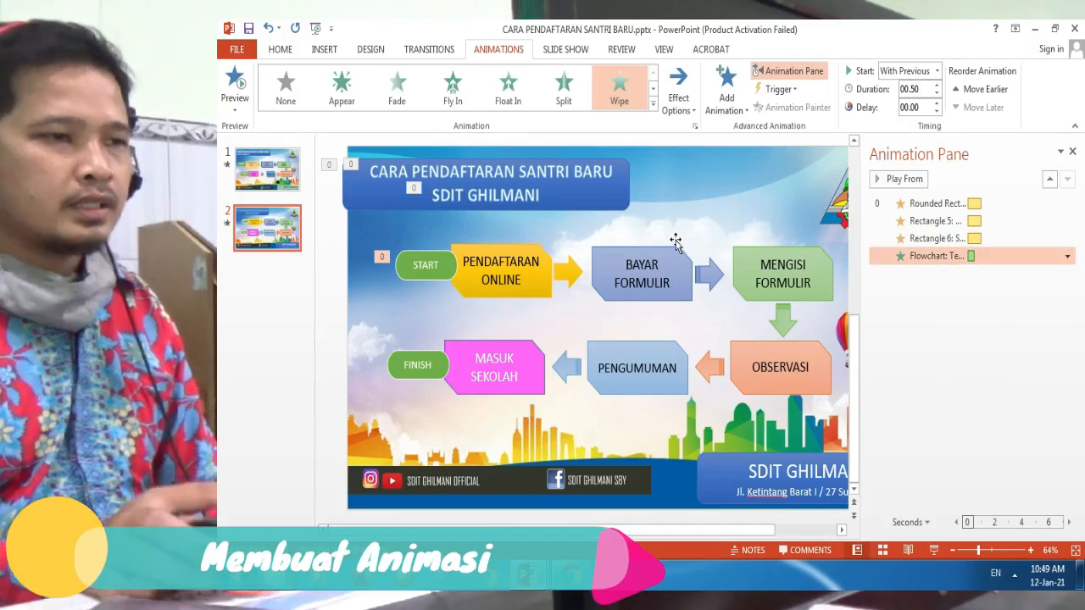
Give the PENDAFTARAN ONLINE shape a Wipe entrance from the left that starts After Previous.
click(529, 291)
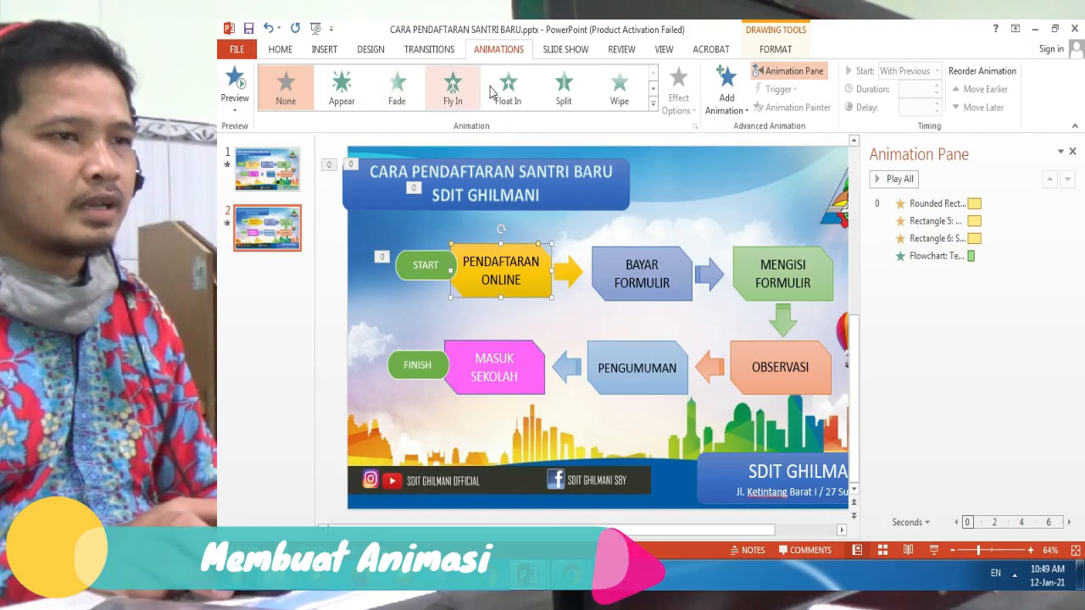
click(620, 89)
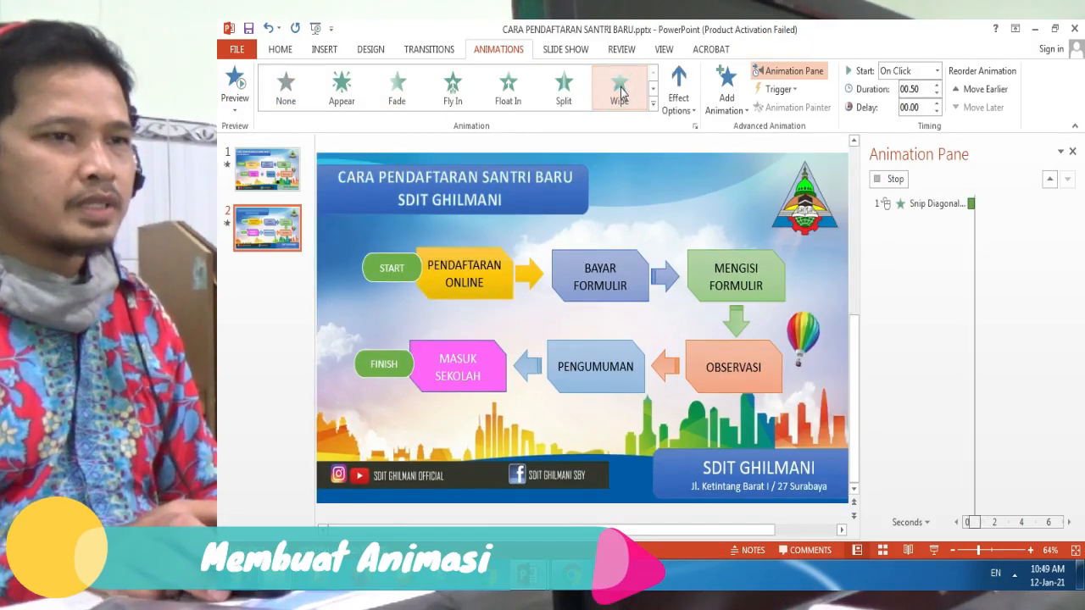
click(677, 88)
click(697, 191)
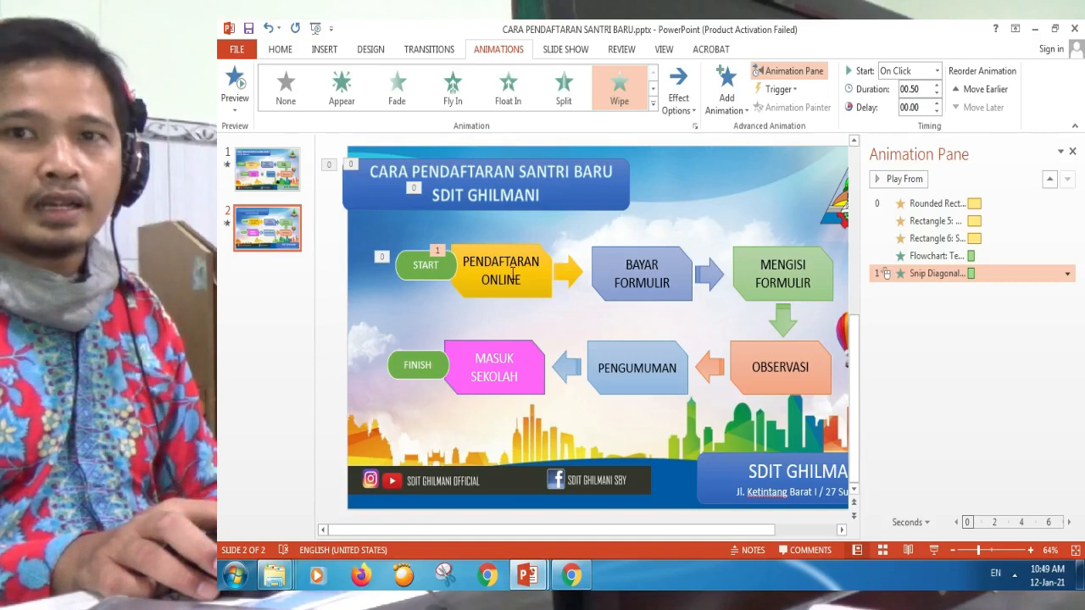
click(1067, 276)
click(1066, 275)
click(1066, 275)
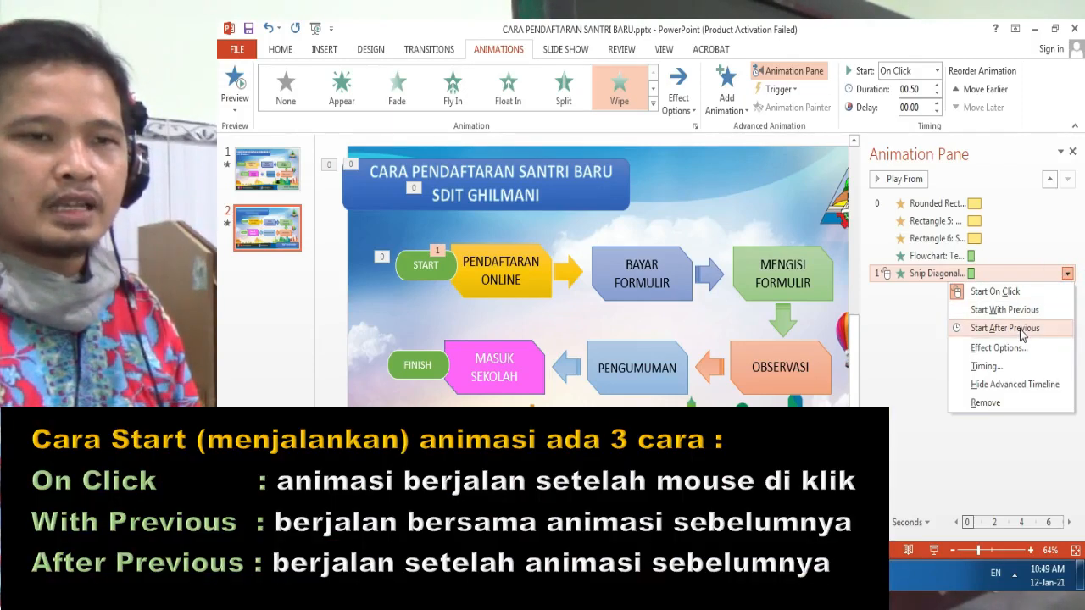
click(1021, 330)
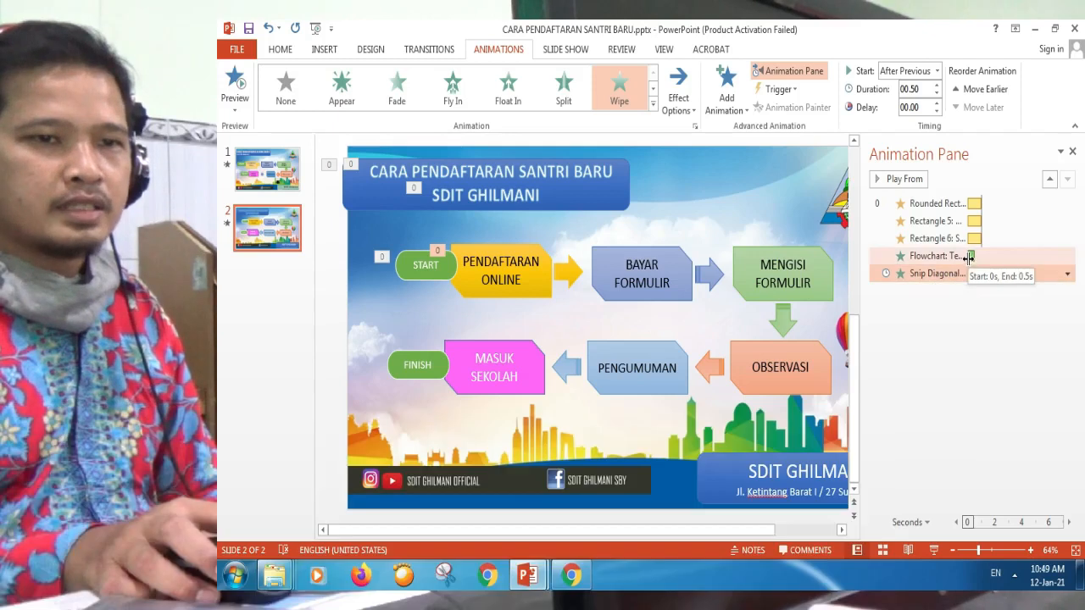
click(920, 273)
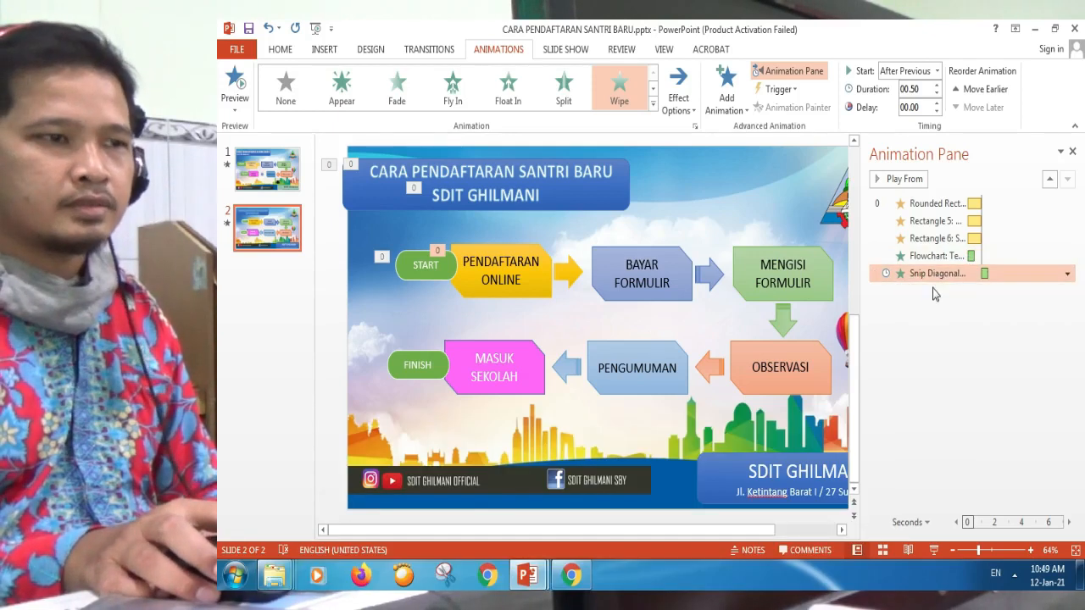
Apply a Wipe entrance from the left to the yellow arrow after PENDAFTARAN ONLINE.
click(565, 270)
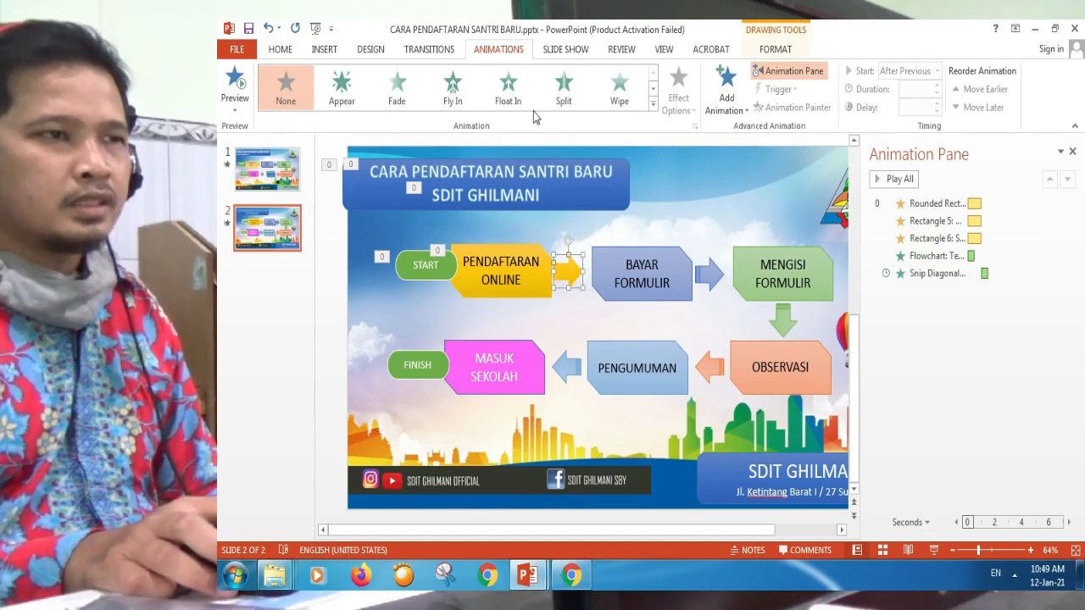
click(620, 89)
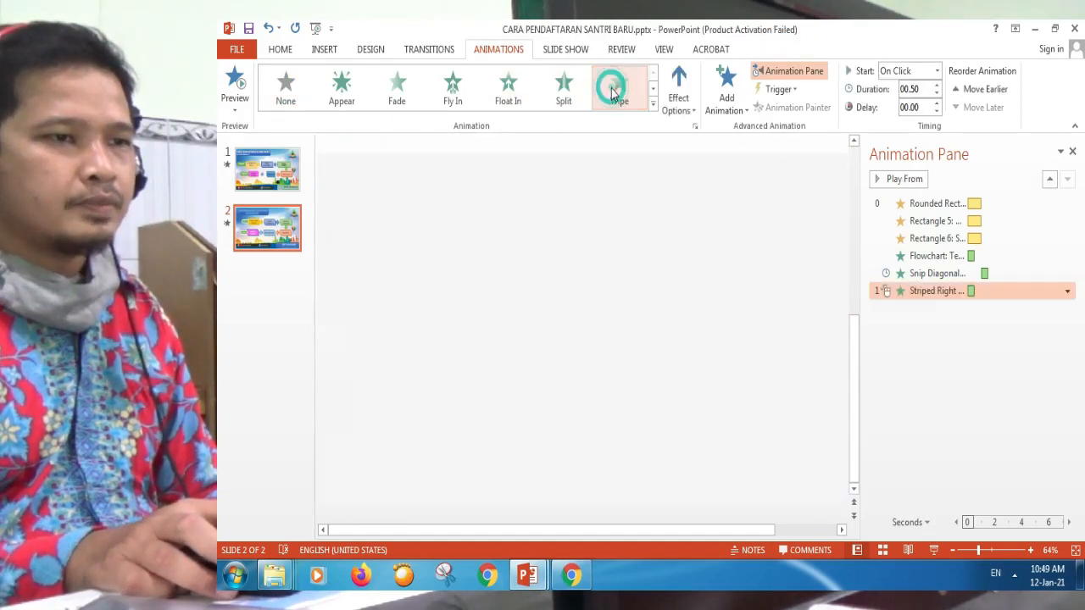
click(678, 89)
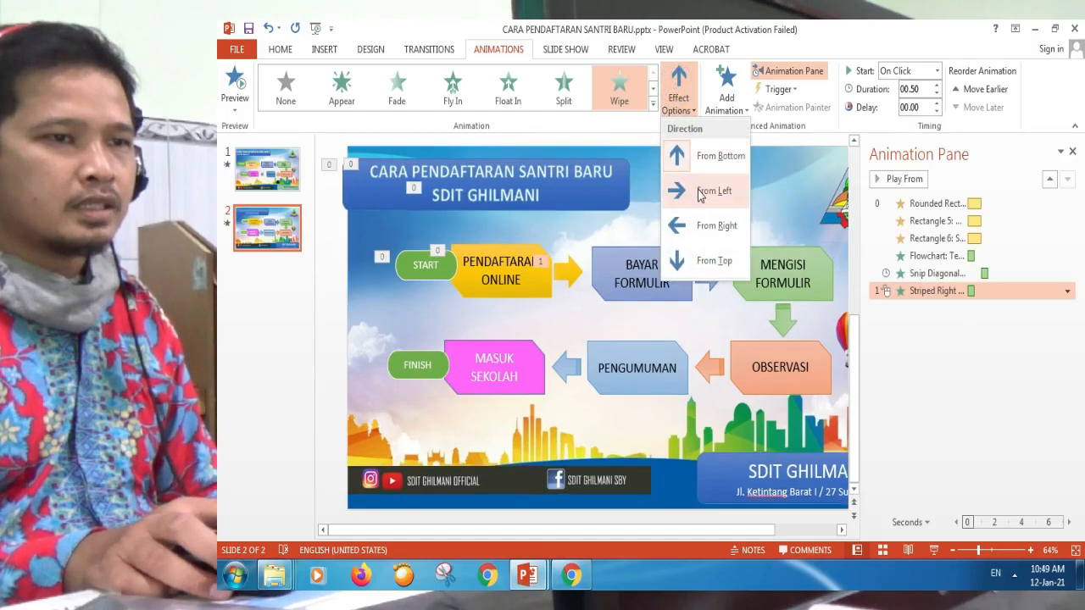
click(712, 187)
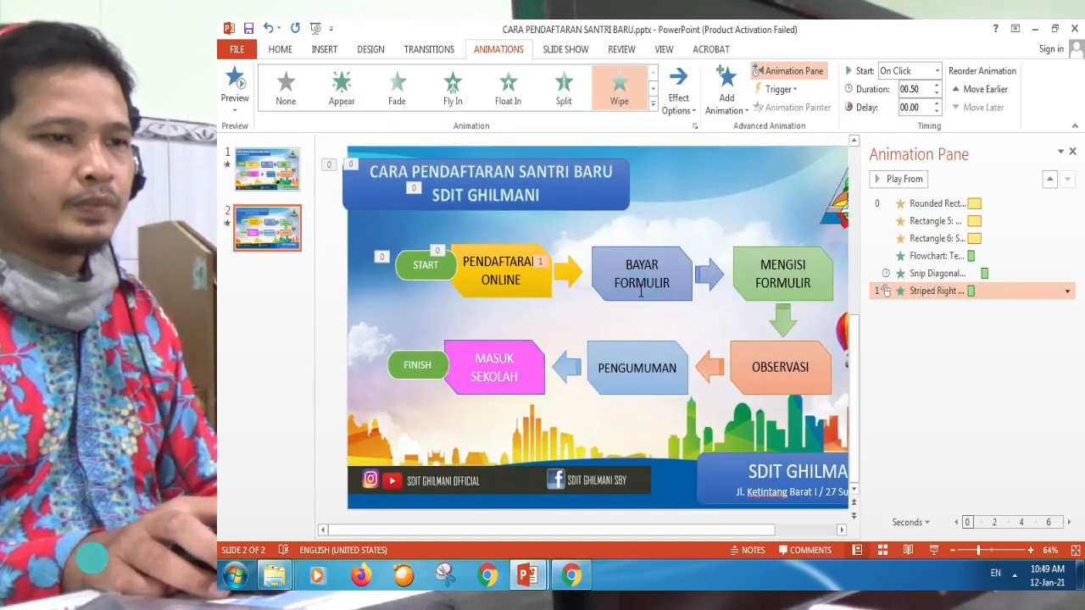
Add a Wipe entrance from the left to BAYAR FORMULIR, the blue arrow beside it and MENGISI FORMULIR together.
click(638, 292)
shift+click(708, 273)
shift+click(767, 278)
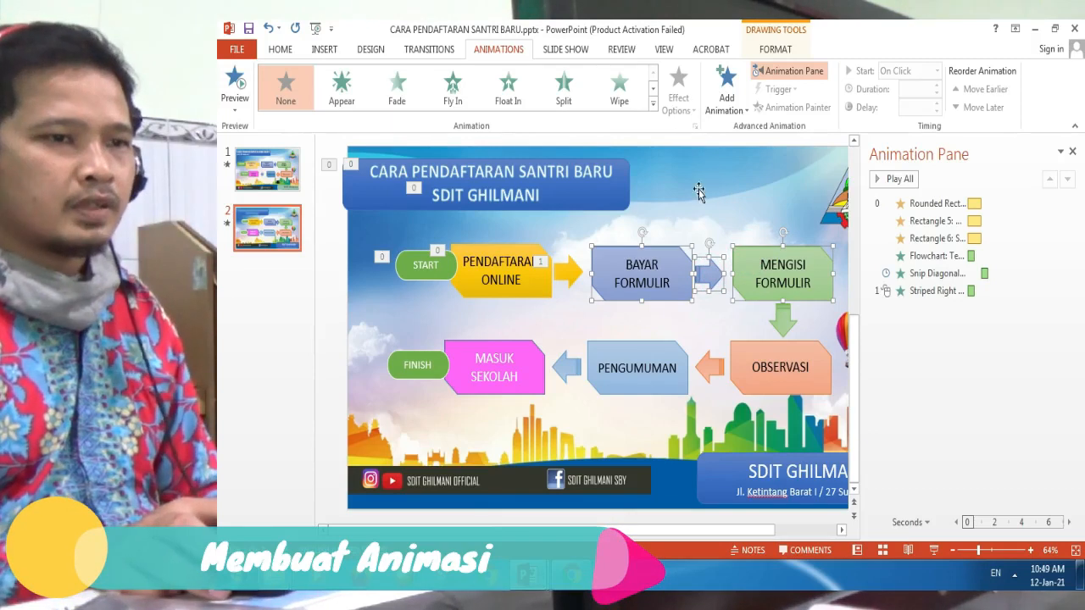
click(719, 90)
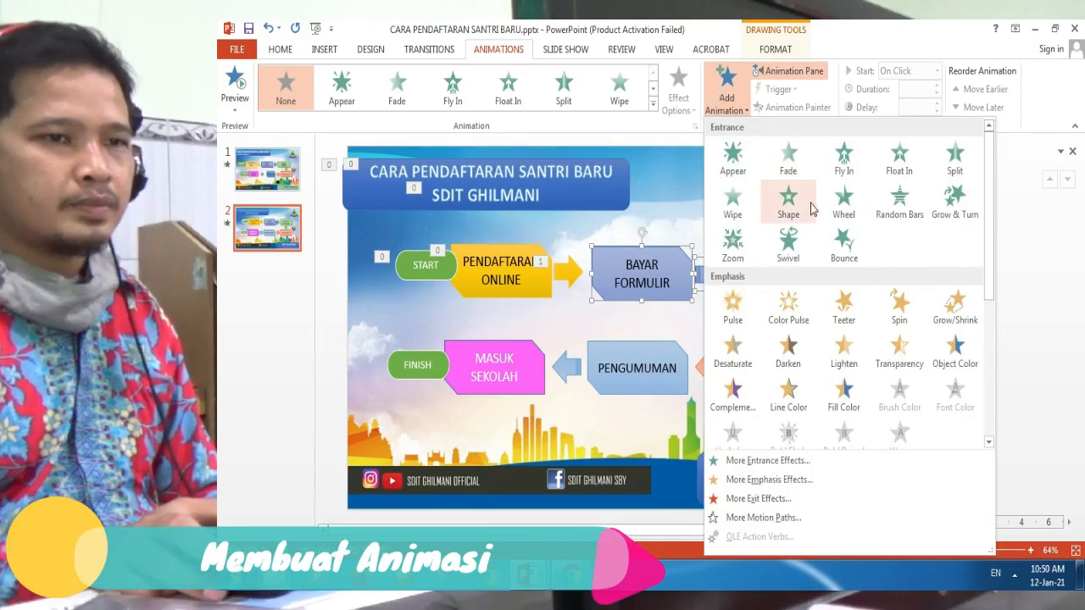
click(734, 209)
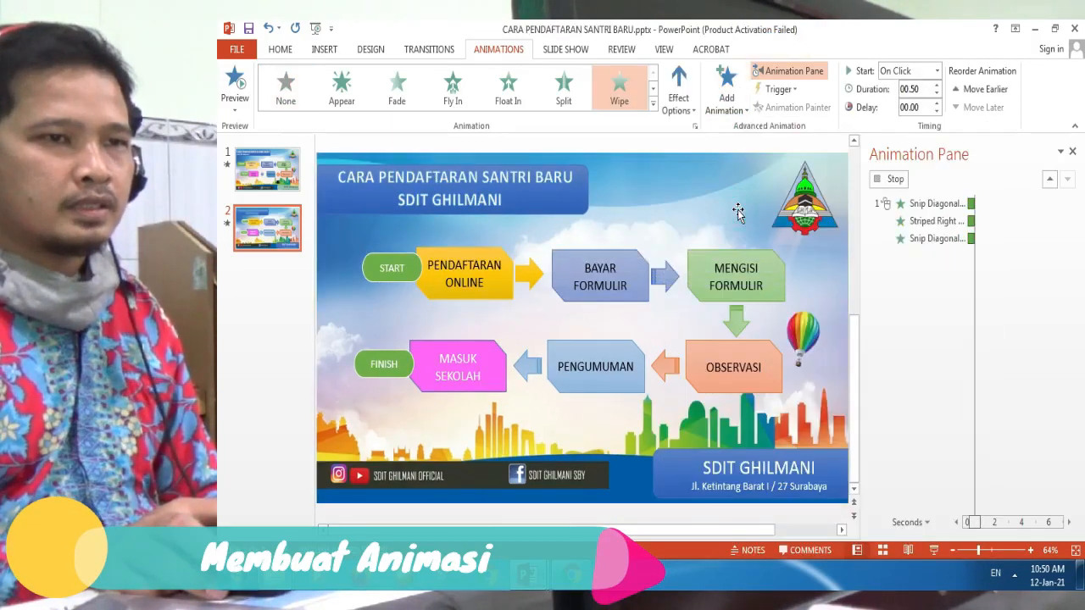
click(683, 97)
click(700, 193)
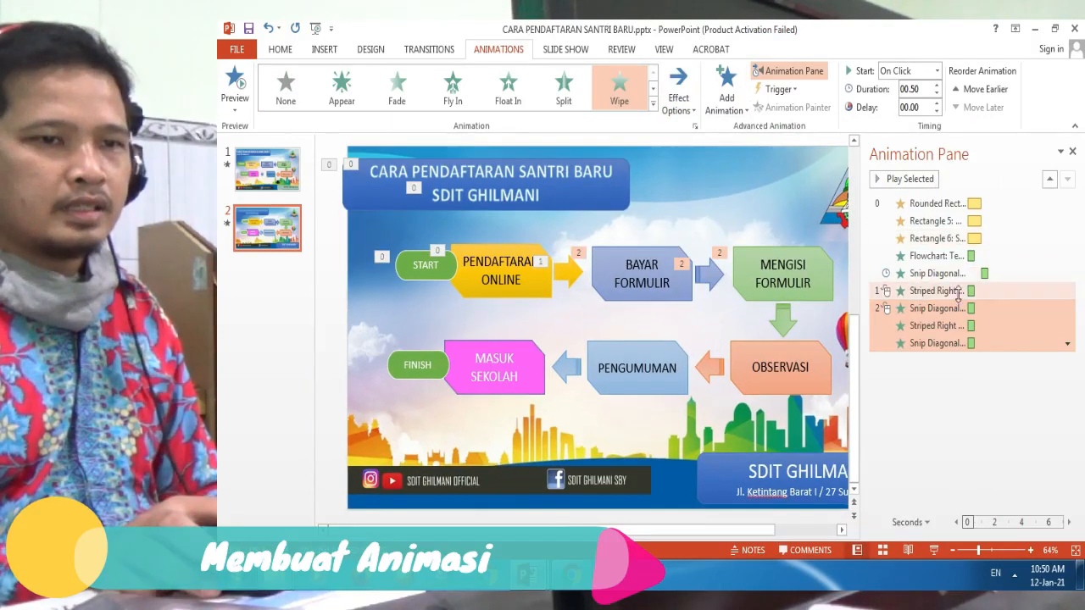
Set the animations of the yellow arrow, BAYAR FORMULIR, the blue arrow and MENGISI FORMULIR to start After Previous.
click(1002, 293)
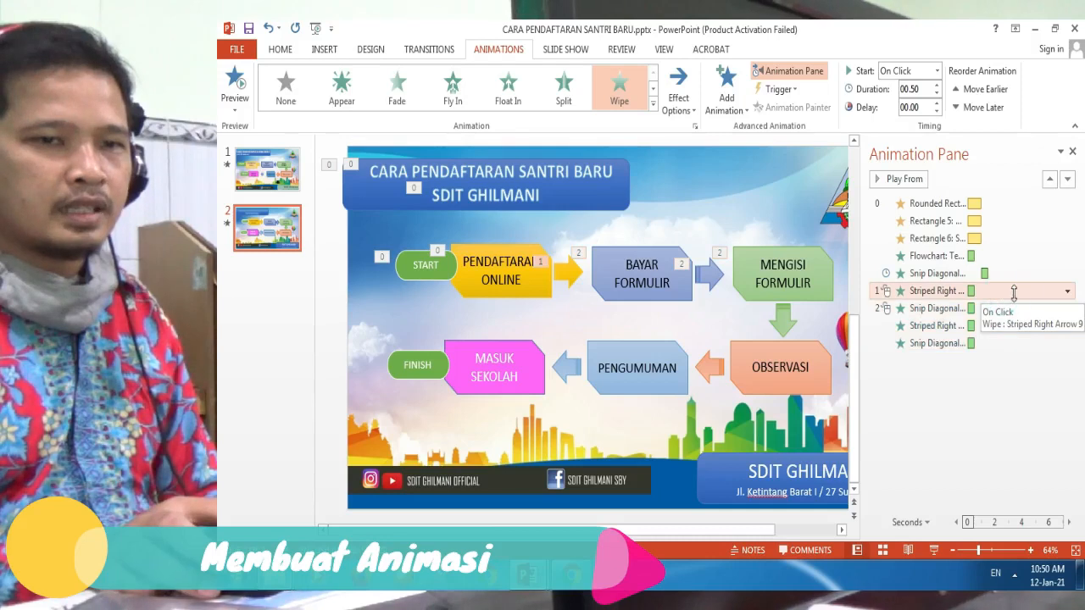
click(1068, 293)
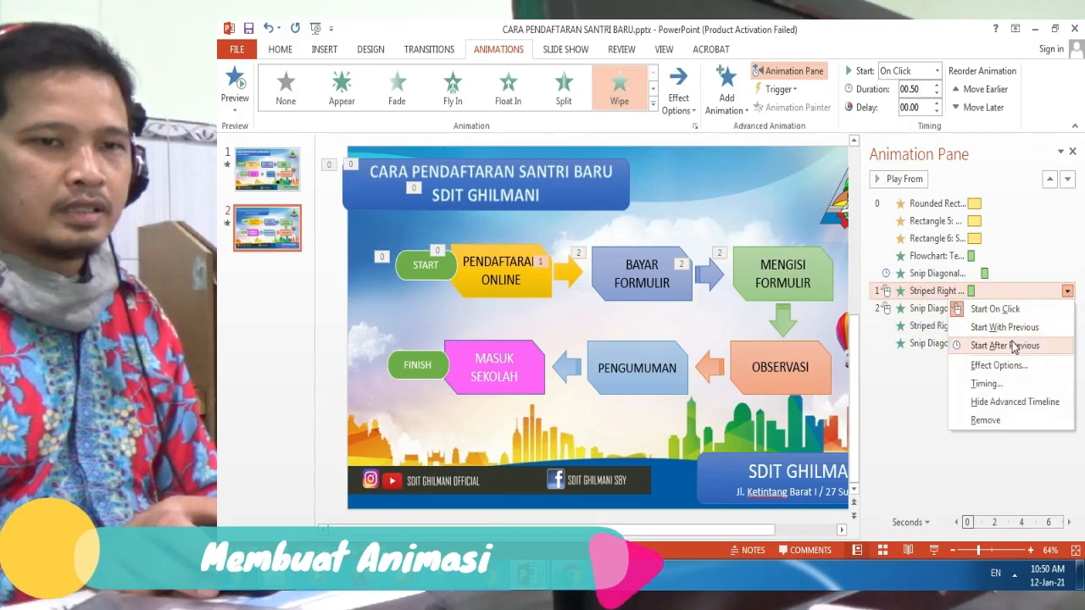
click(1005, 345)
click(1054, 308)
click(1067, 308)
click(1034, 360)
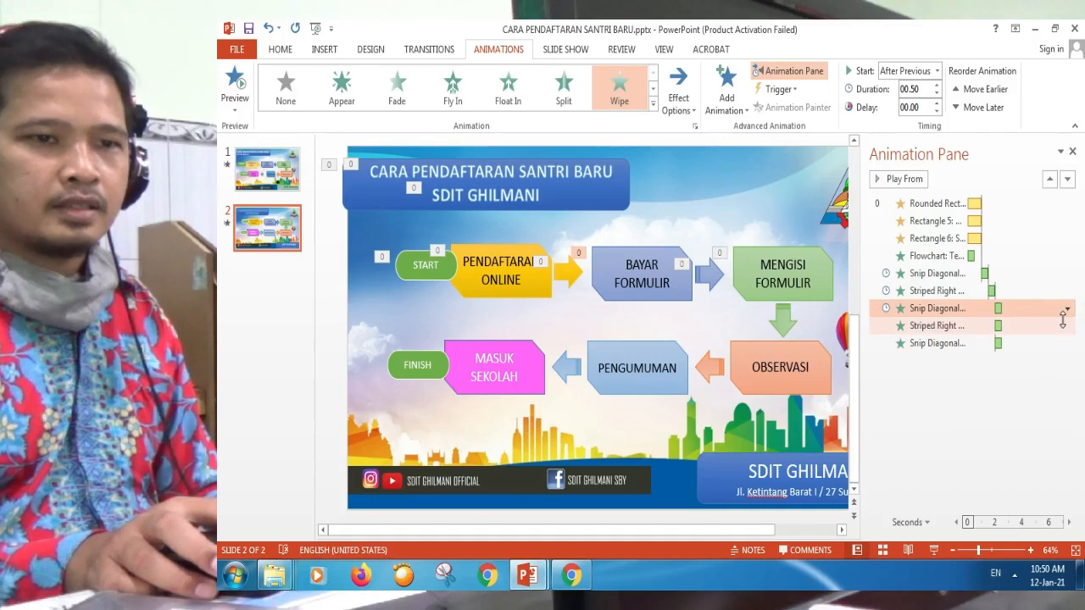
click(1055, 326)
click(1066, 327)
click(1004, 380)
click(1066, 343)
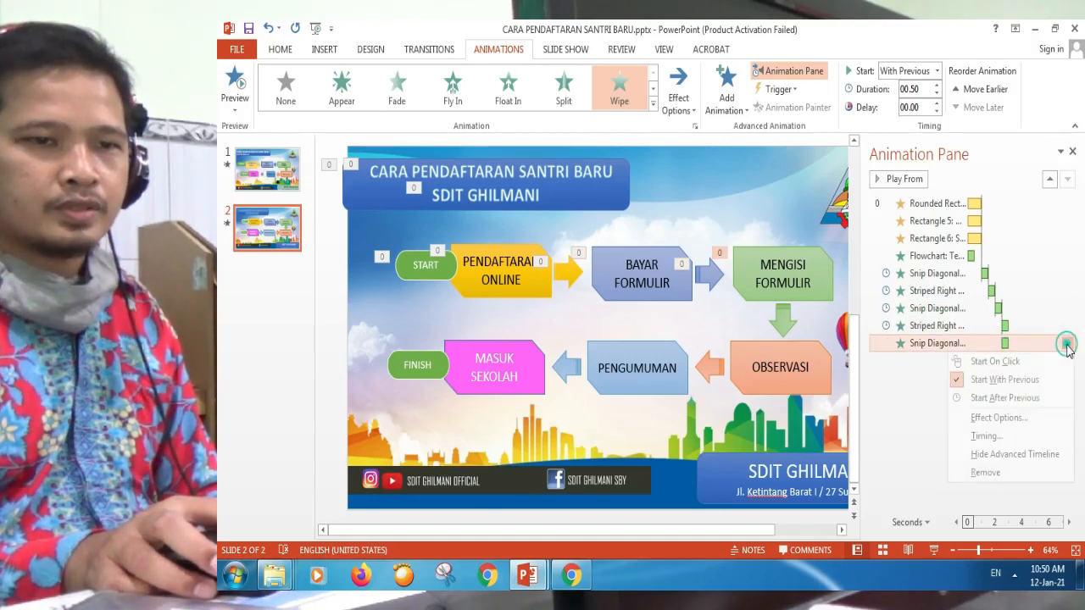
click(1021, 398)
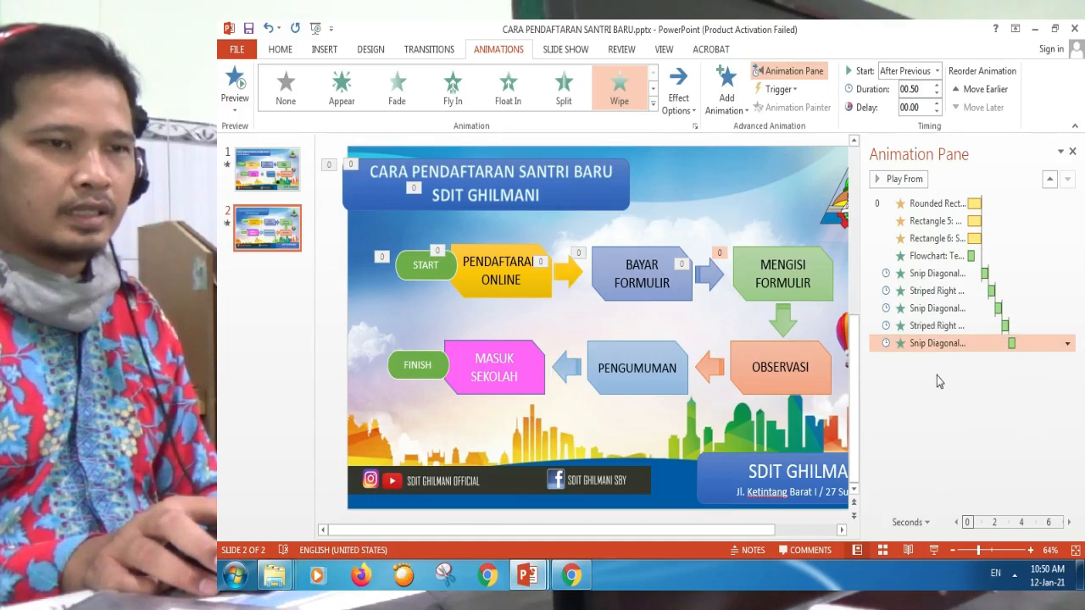
Apply a Wipe entrance from the top to the green down arrow below MENGISI FORMULIR.
click(784, 319)
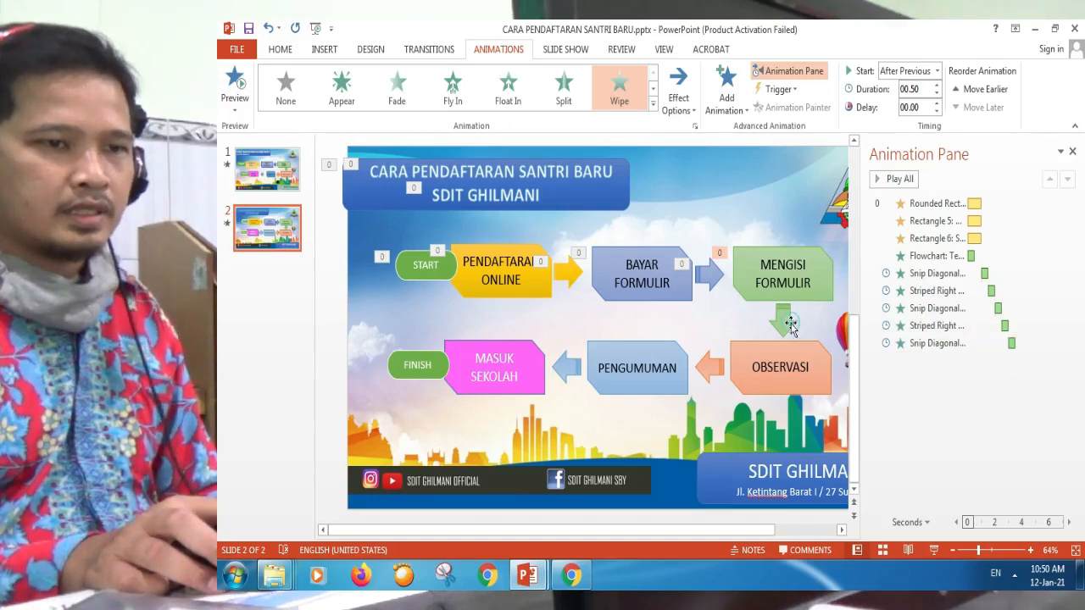
click(620, 92)
click(678, 92)
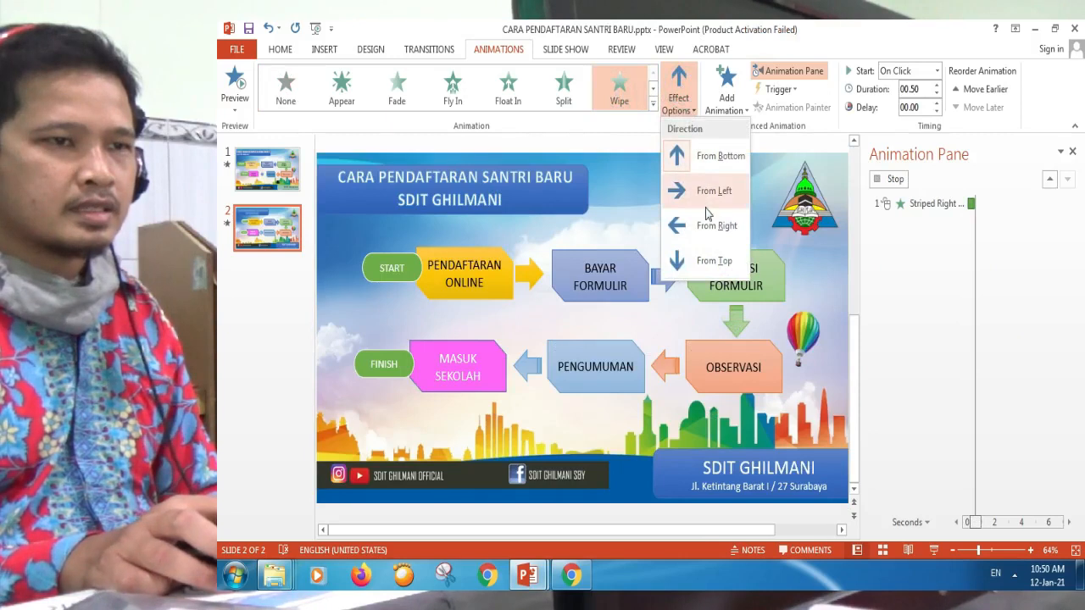
click(710, 263)
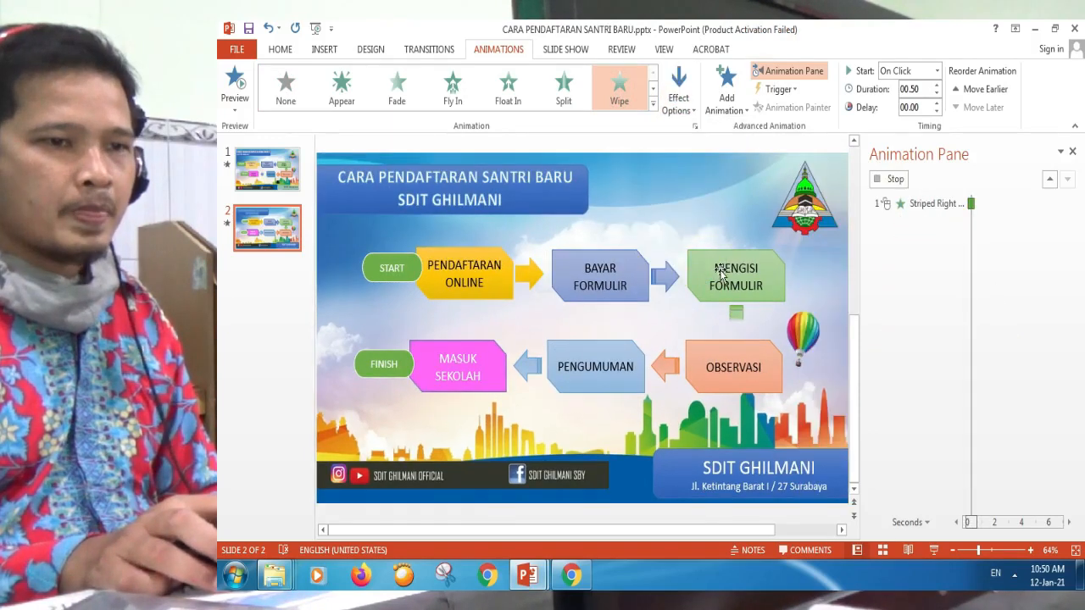
Set the animation of the green down arrow below MENGISI FORMULIR to start After Previous.
click(932, 72)
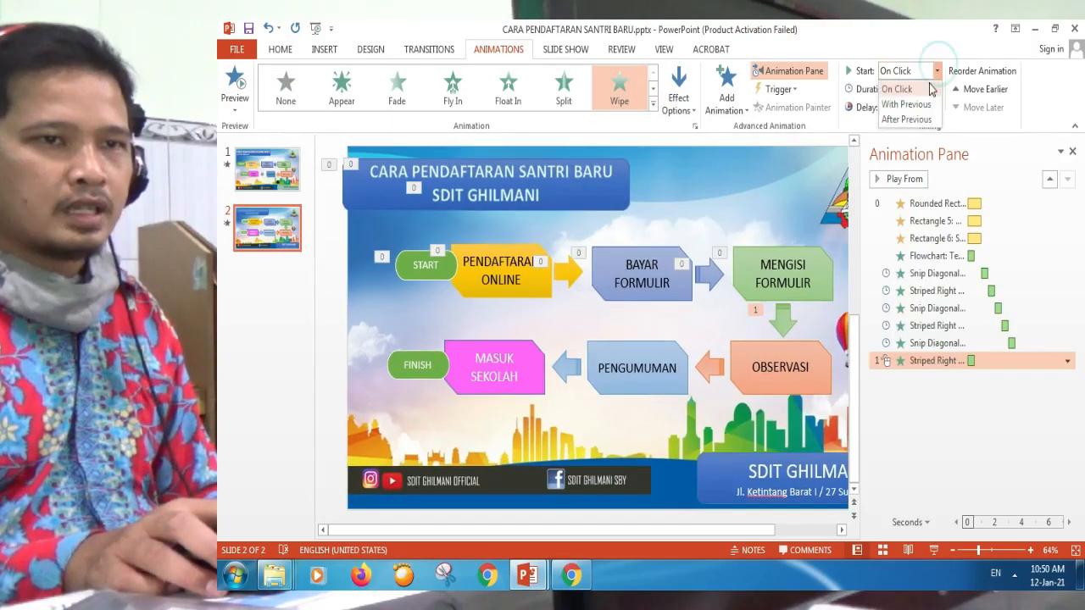
click(912, 117)
Add a Wipe entrance from the right to all lower-row shapes and arrows from OBSERVASI to FINISH, starting After Previous.
click(790, 356)
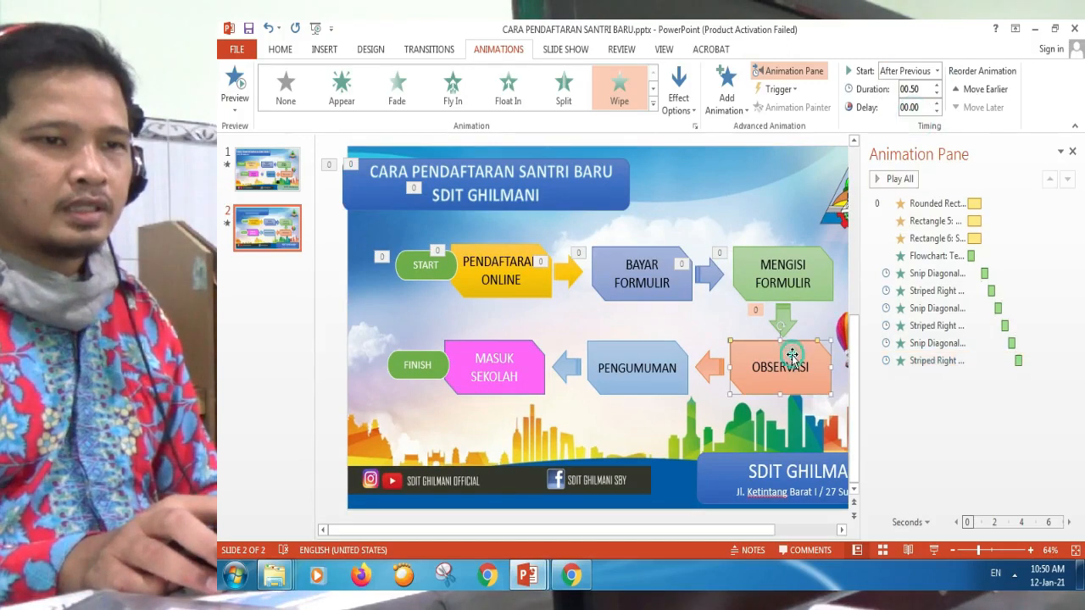
shift+click(712, 364)
shift+click(661, 366)
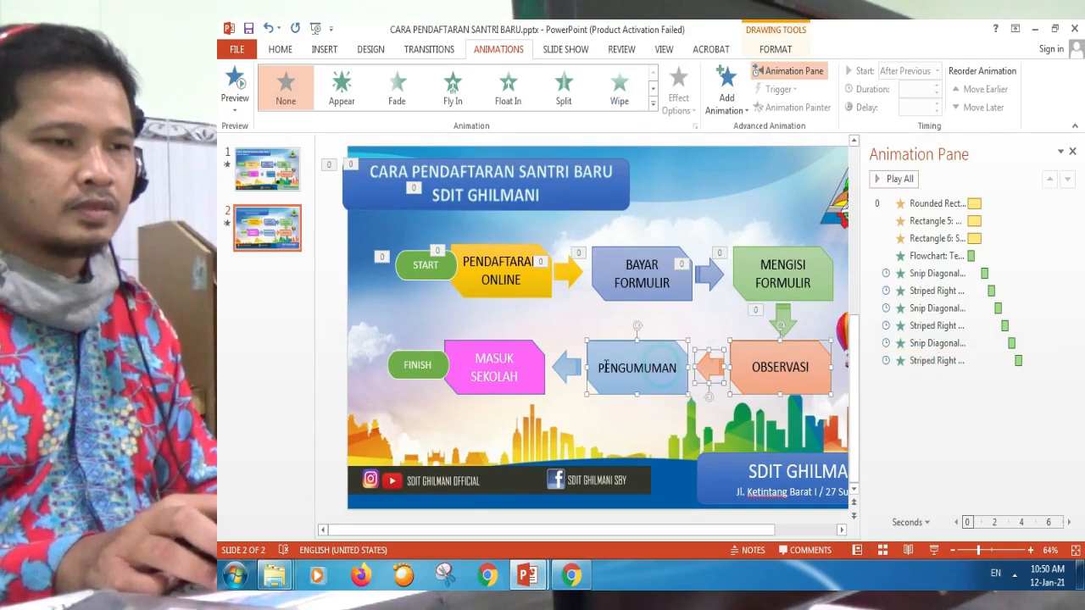
shift+click(568, 366)
shift+click(532, 362)
shift+click(417, 365)
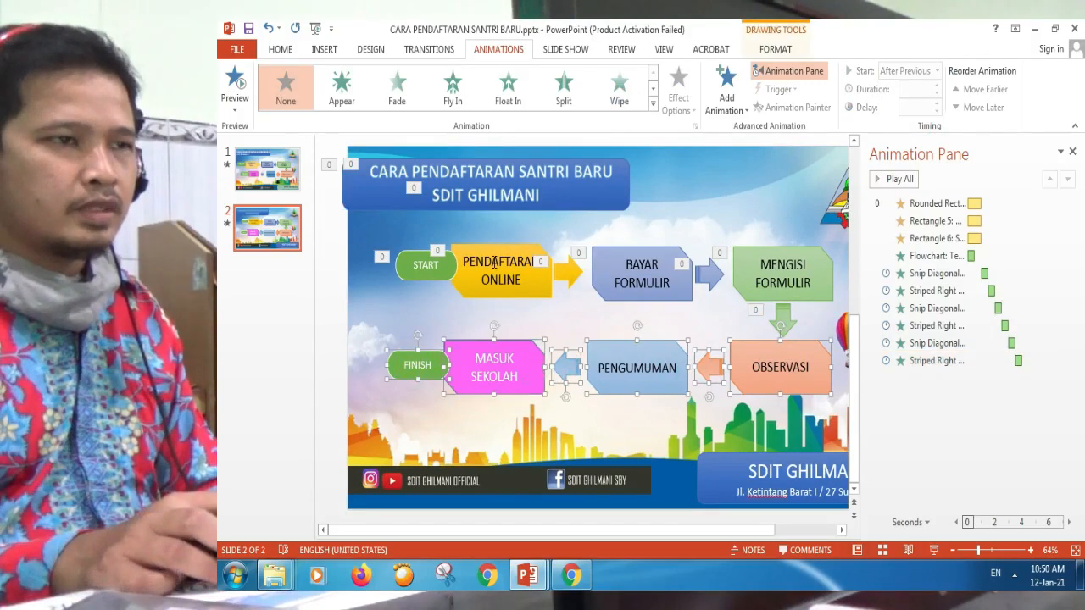
click(620, 88)
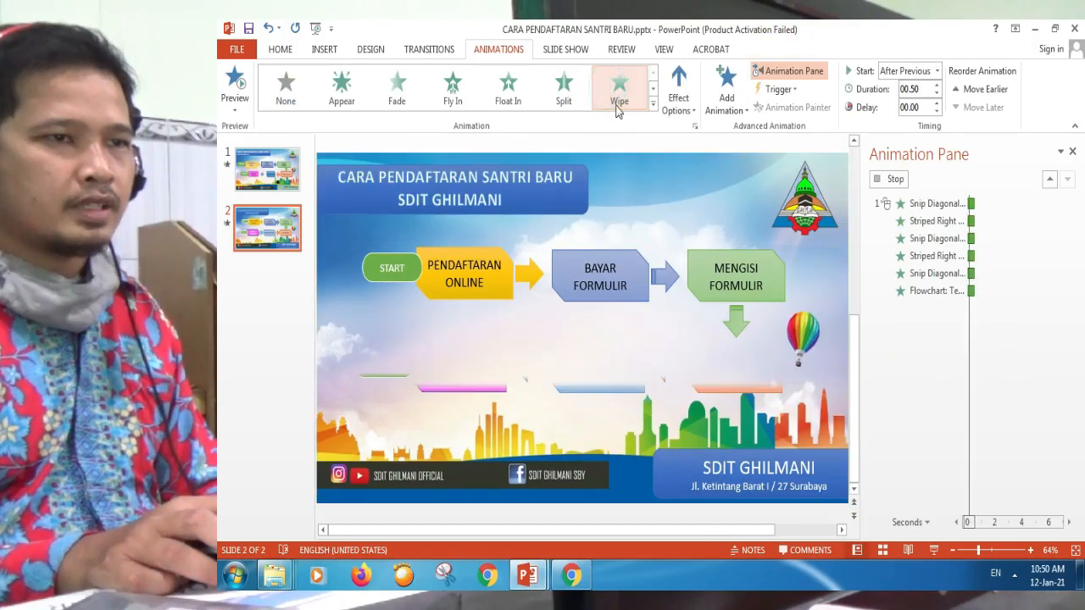
click(688, 100)
click(716, 227)
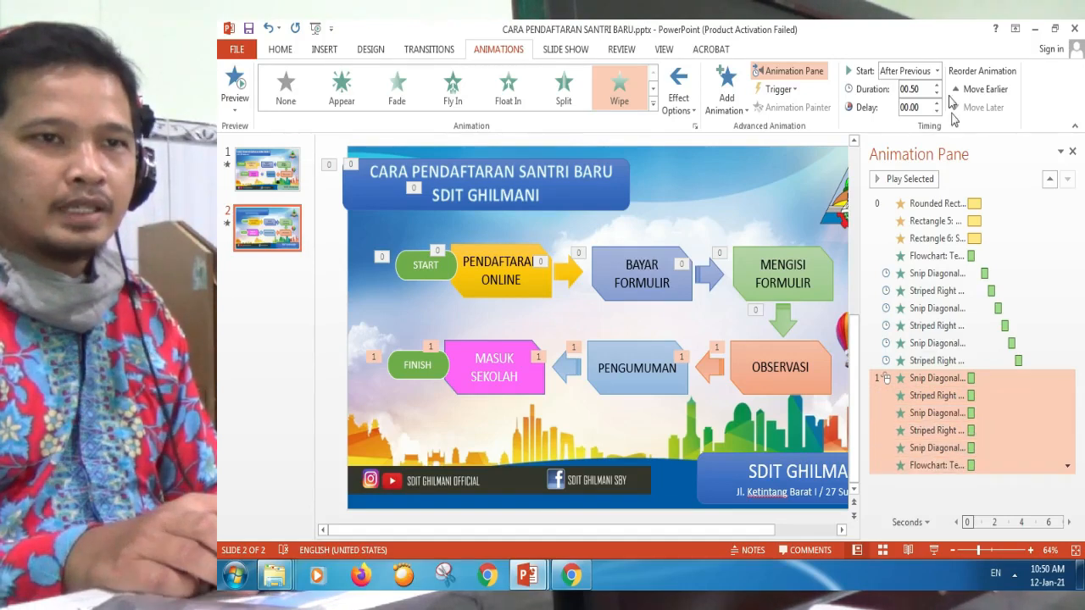
click(937, 72)
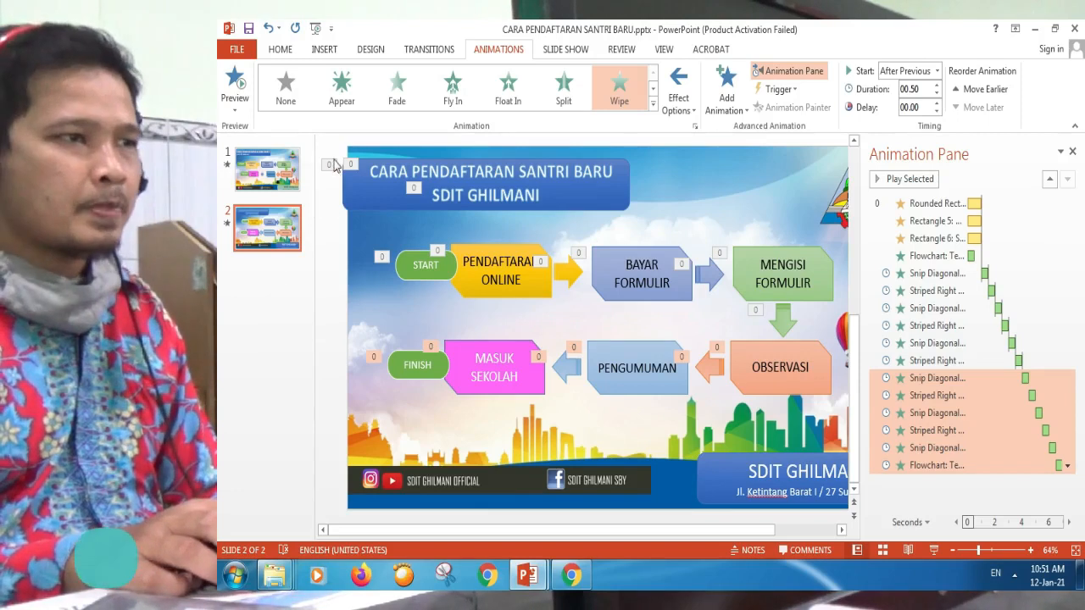
Play the slide show from the current slide to check the animation sequence, and return to editing.
click(568, 50)
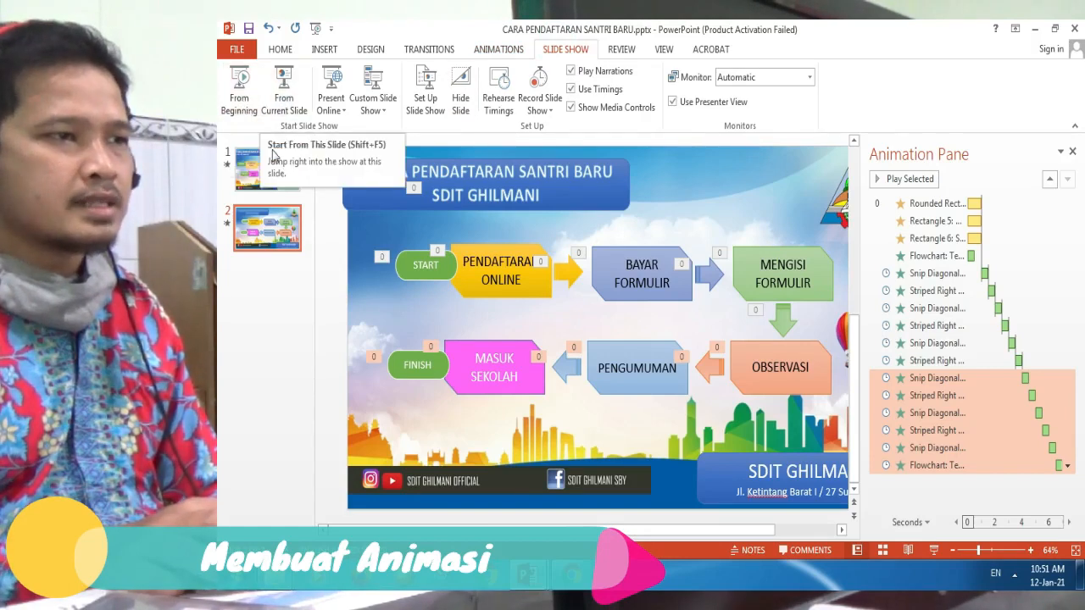
click(285, 99)
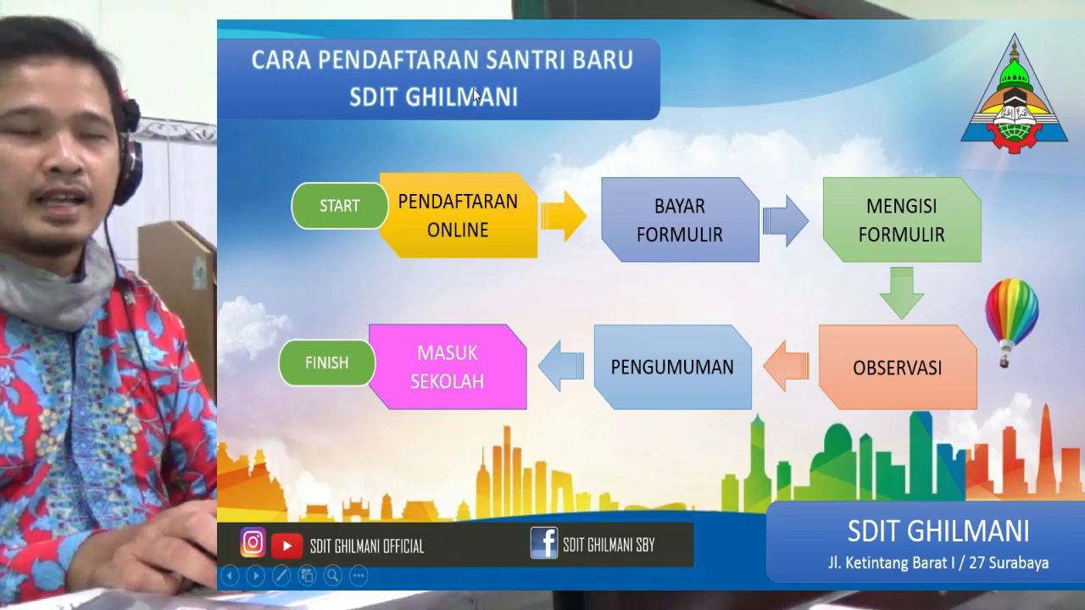
key(Escape)
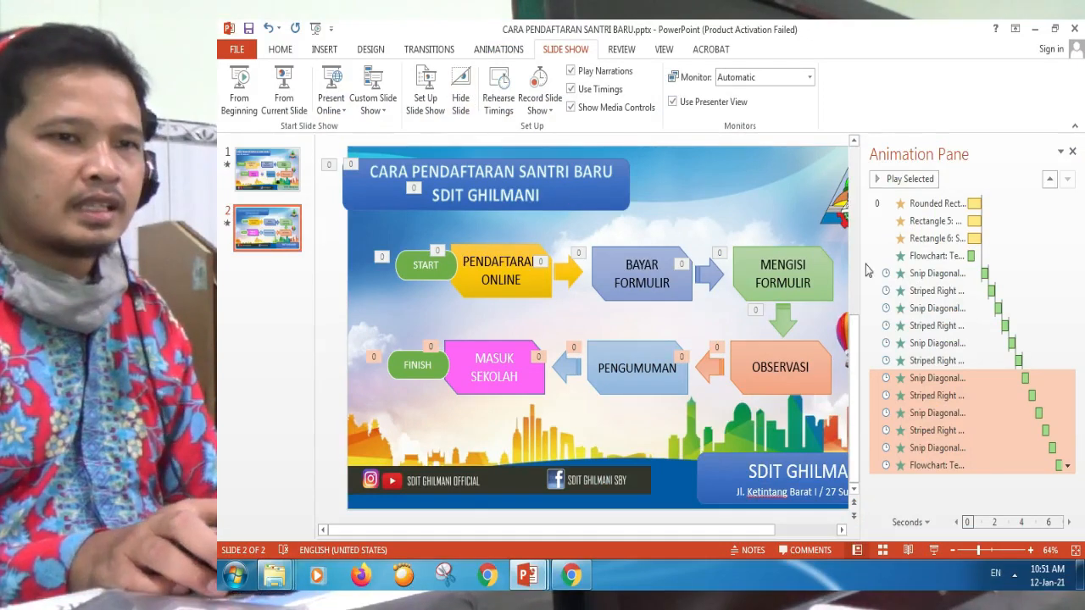
Set the Teeter animation of the blue title background shape to repeat Until End of Slide.
click(932, 204)
click(496, 188)
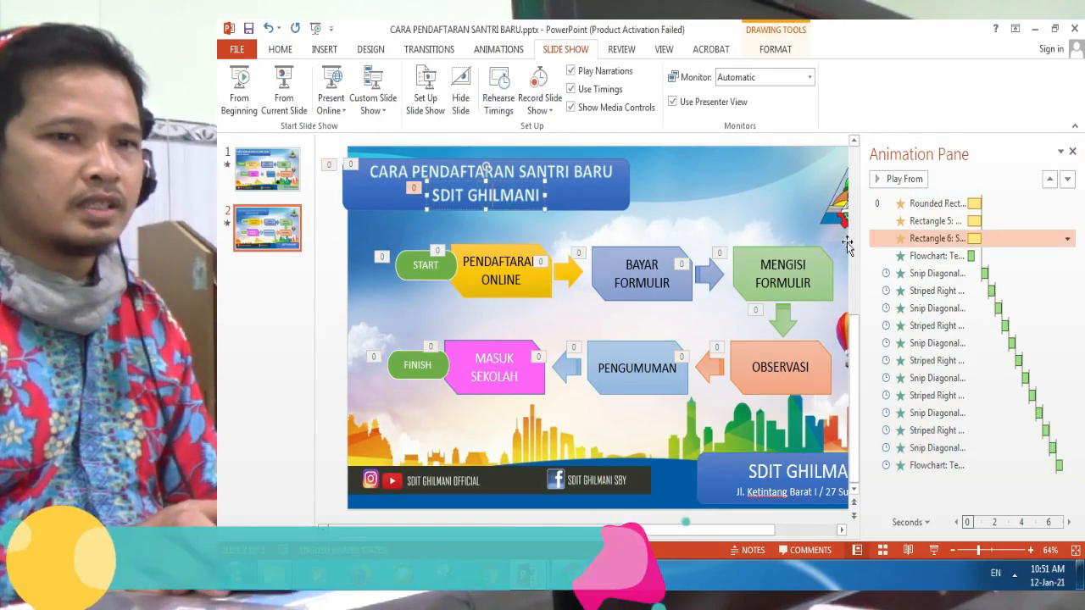
click(975, 204)
click(1068, 206)
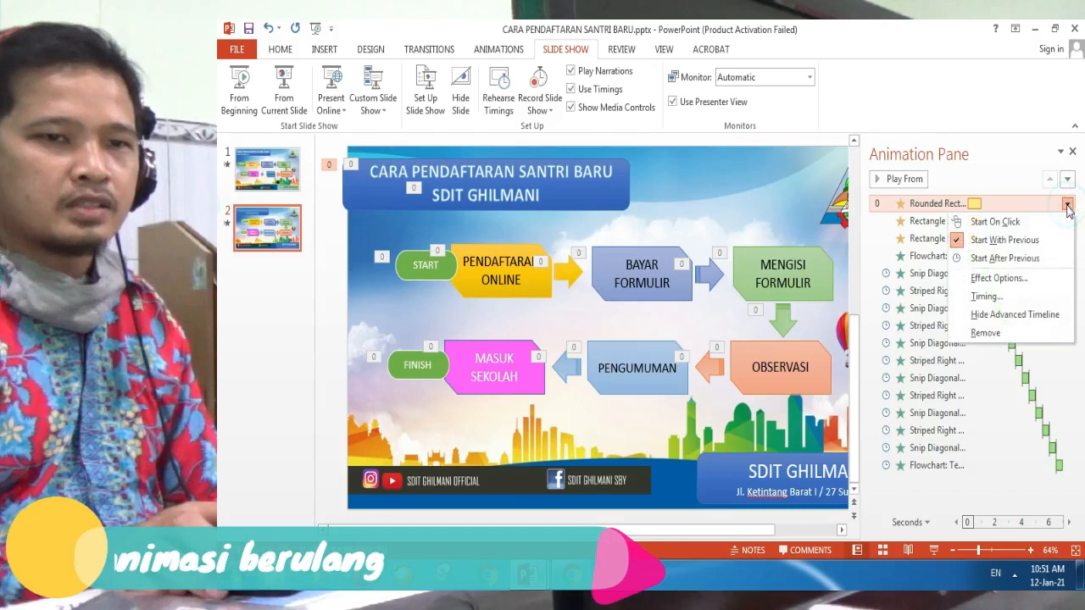
click(1020, 297)
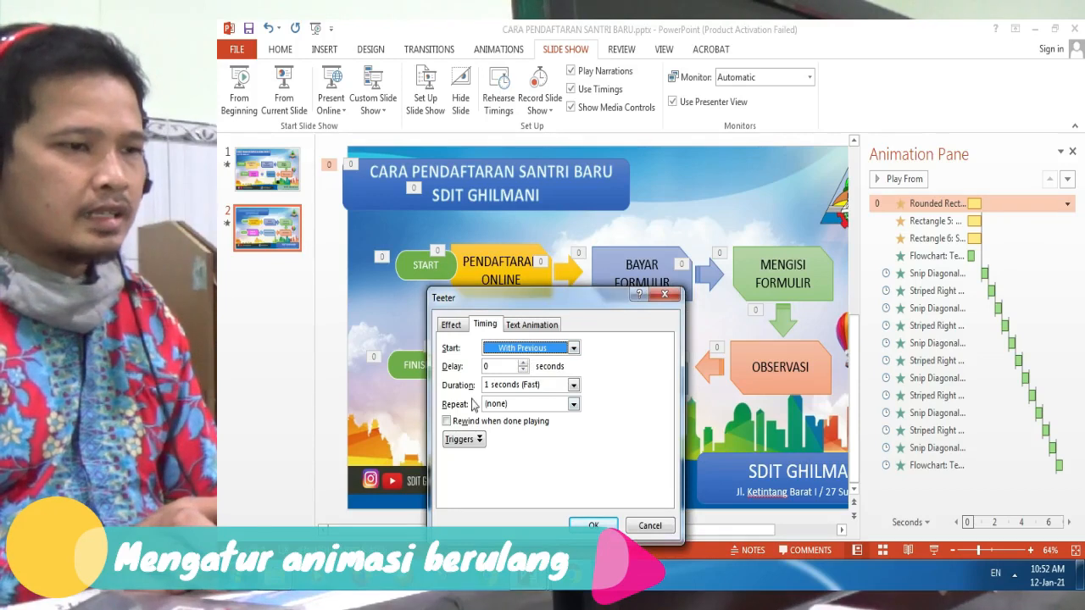
click(573, 406)
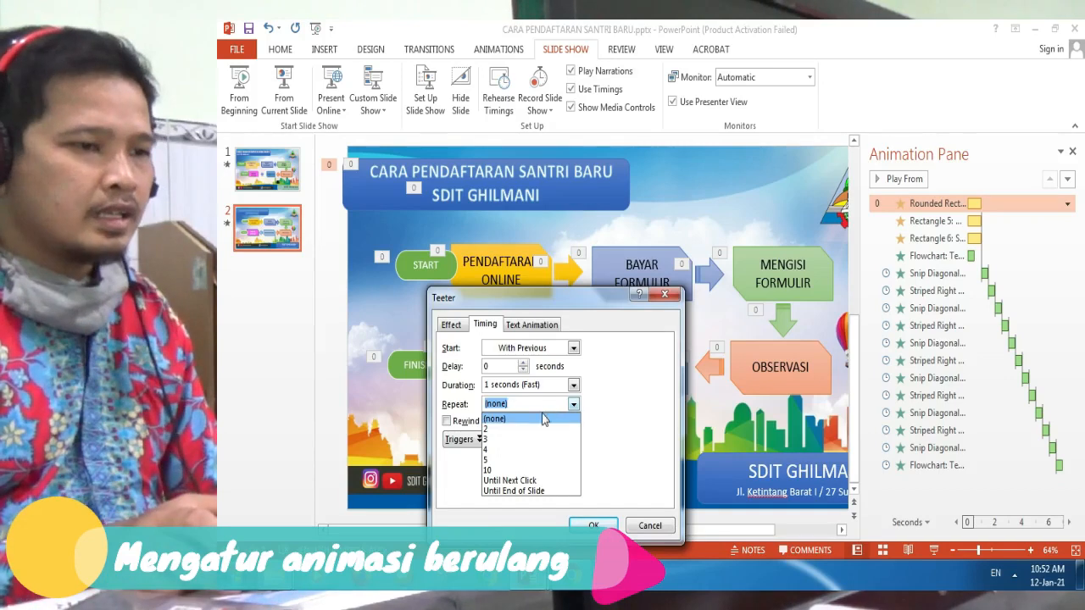
click(515, 491)
click(593, 525)
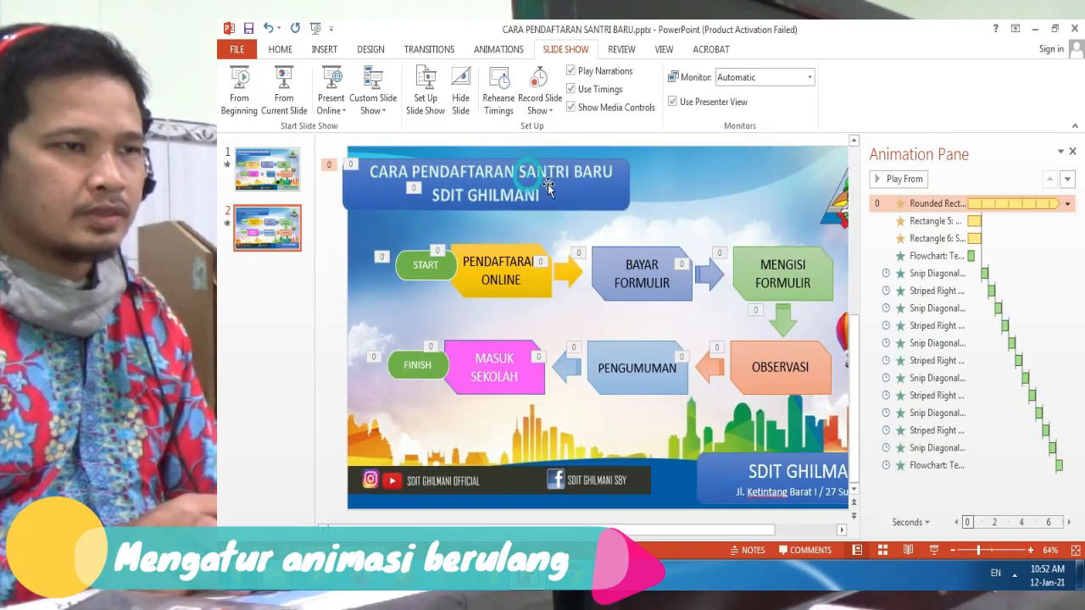
Set the Teeter animation of the CARA PENDAFTARAN SANTRI BARU text to repeat Until End of Slide.
click(534, 179)
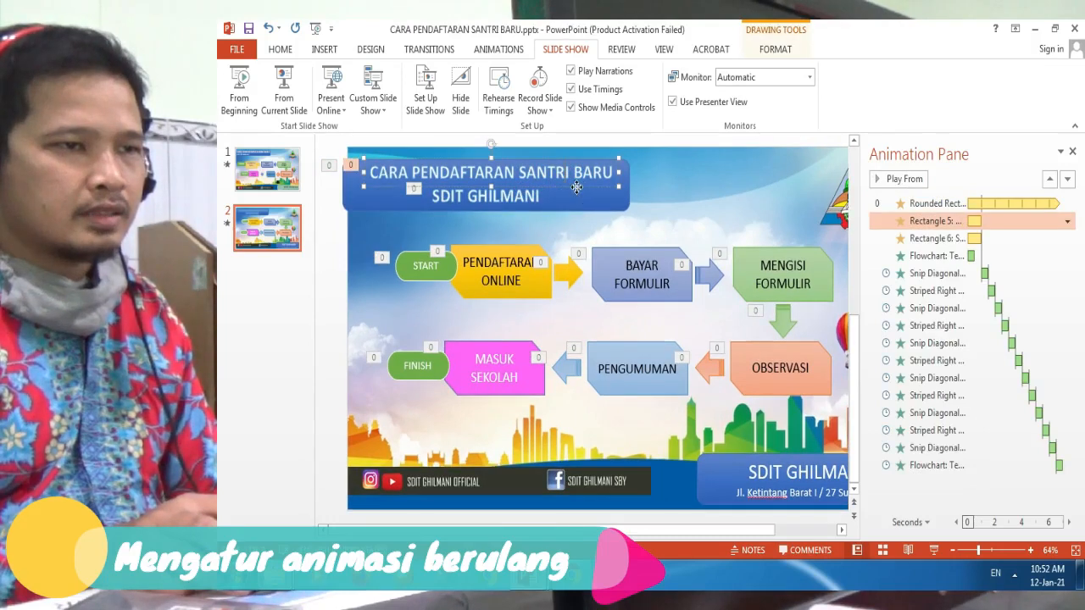
click(1067, 221)
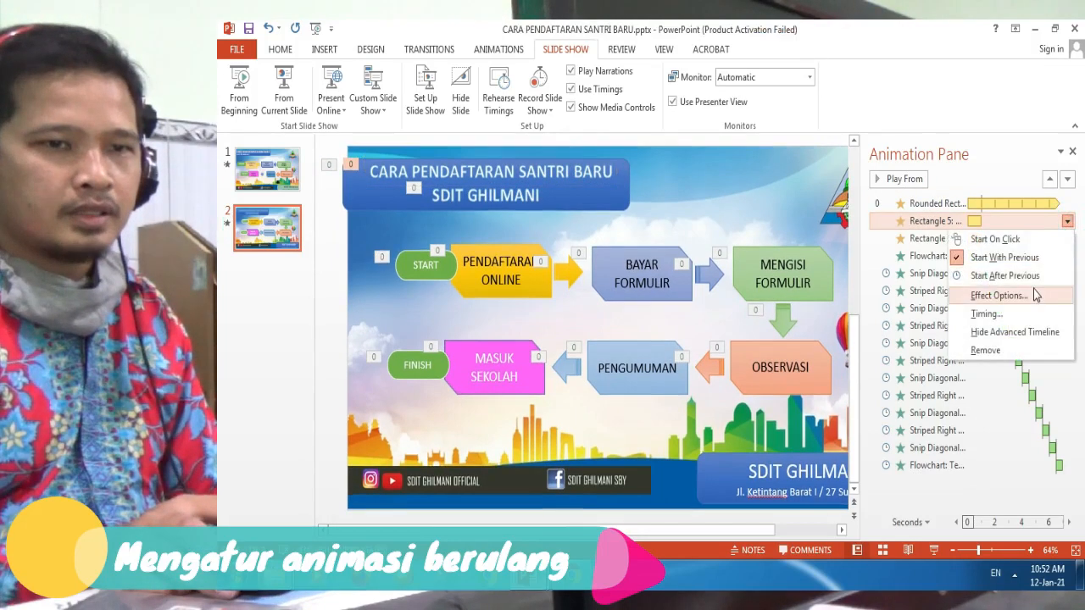
click(1012, 313)
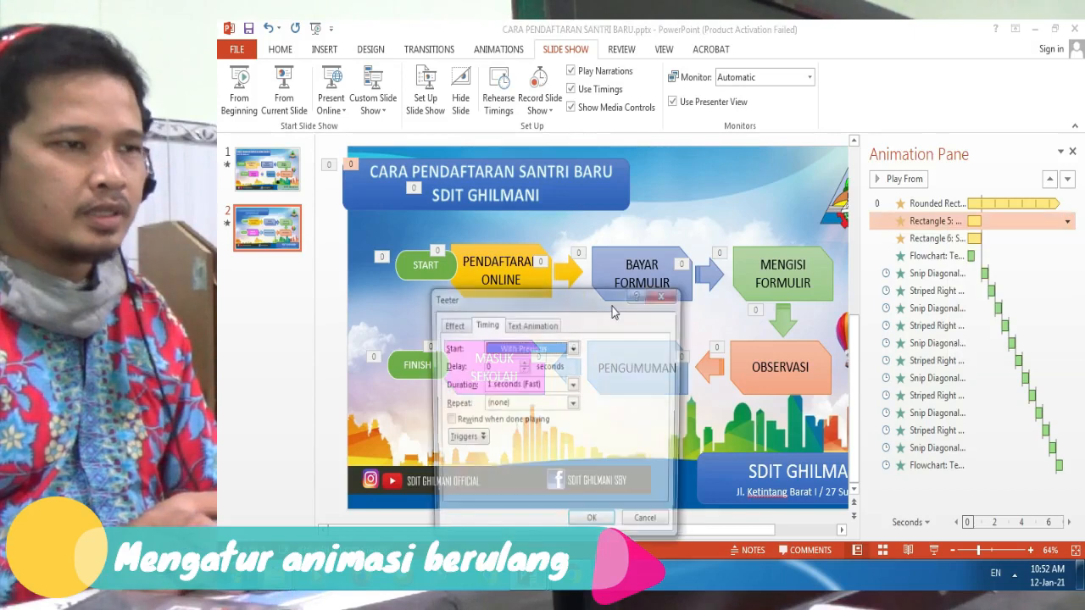
click(573, 404)
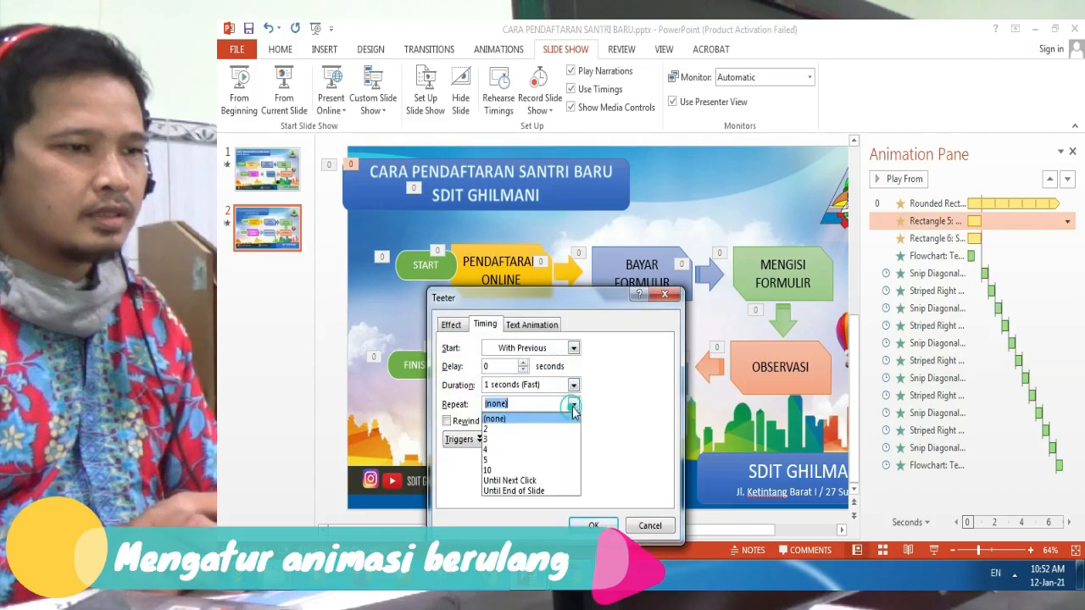
click(551, 492)
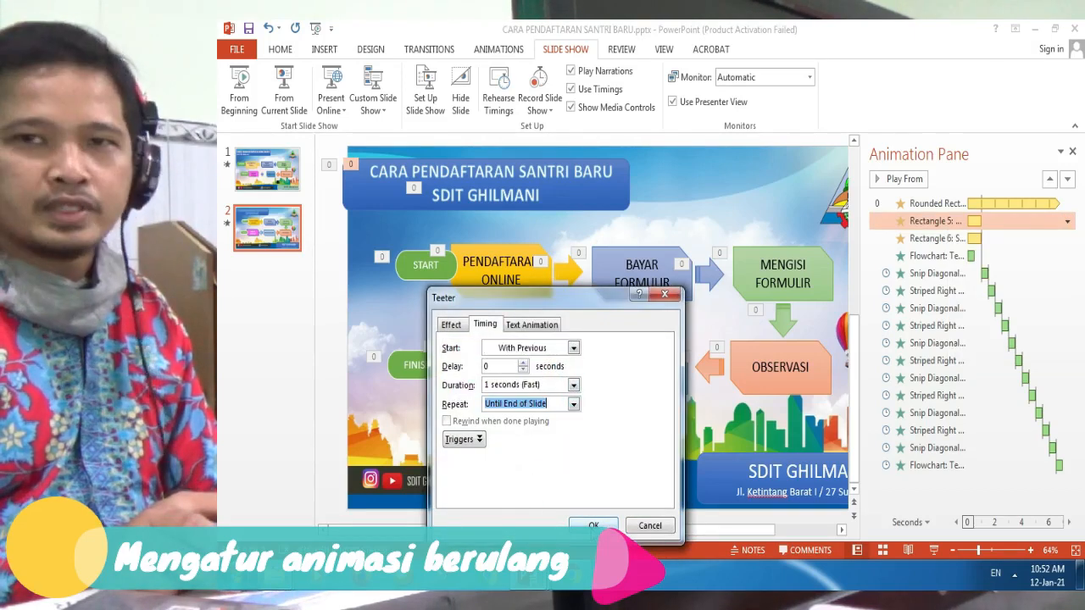
click(593, 525)
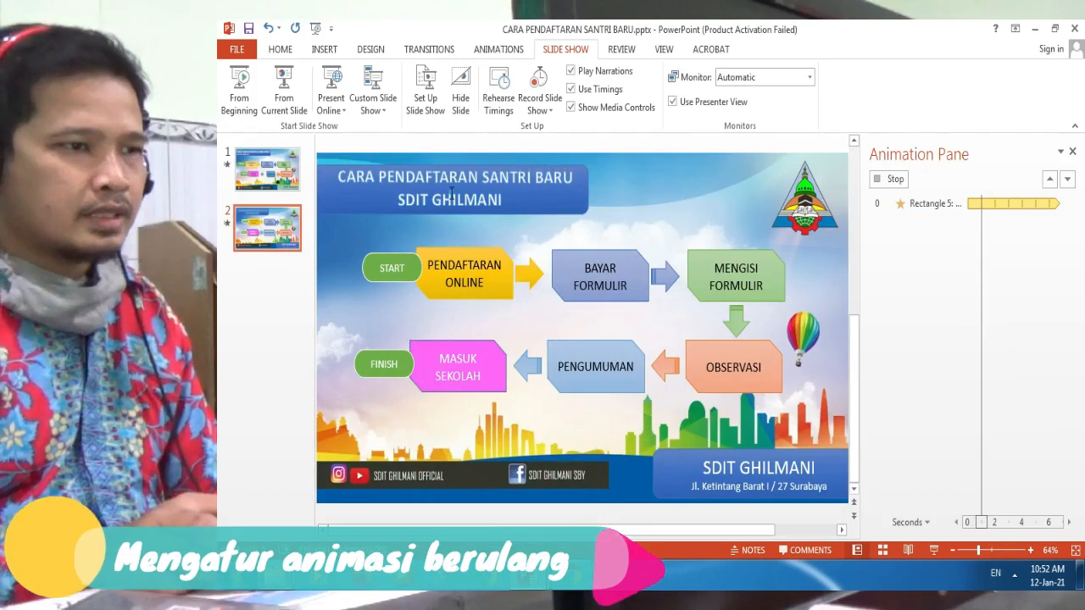
Open the timing settings for the Teeter animation of the SDIT GHILMANI title text.
click(539, 195)
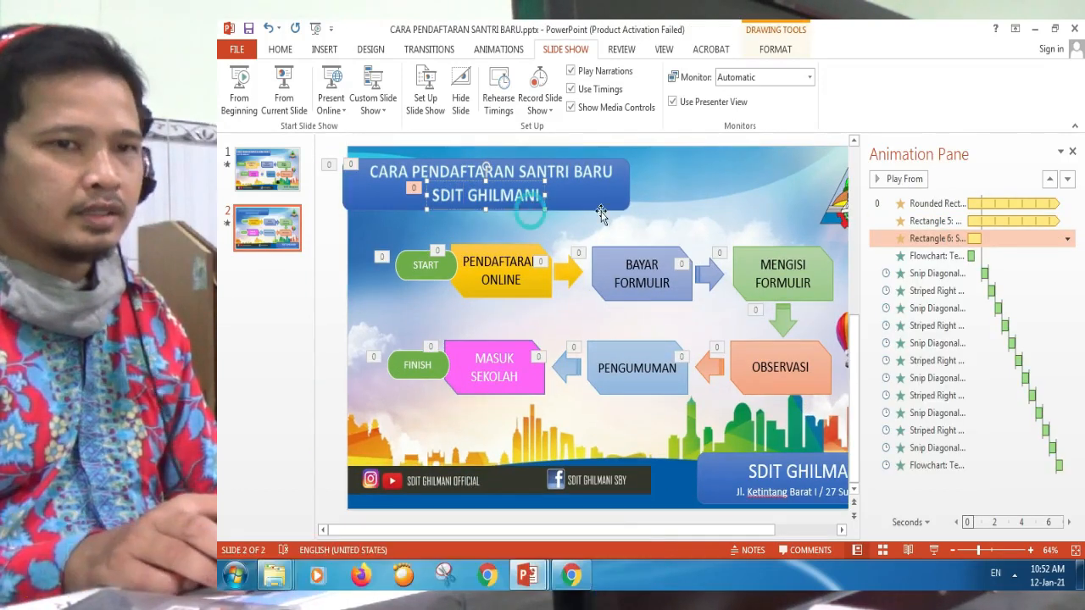
click(1067, 238)
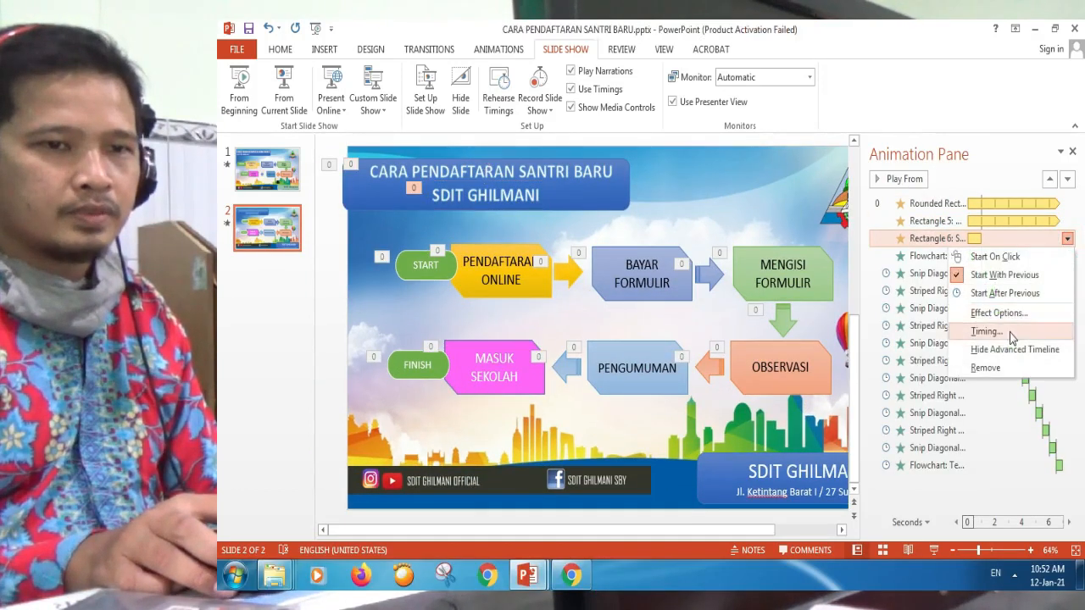
click(1011, 331)
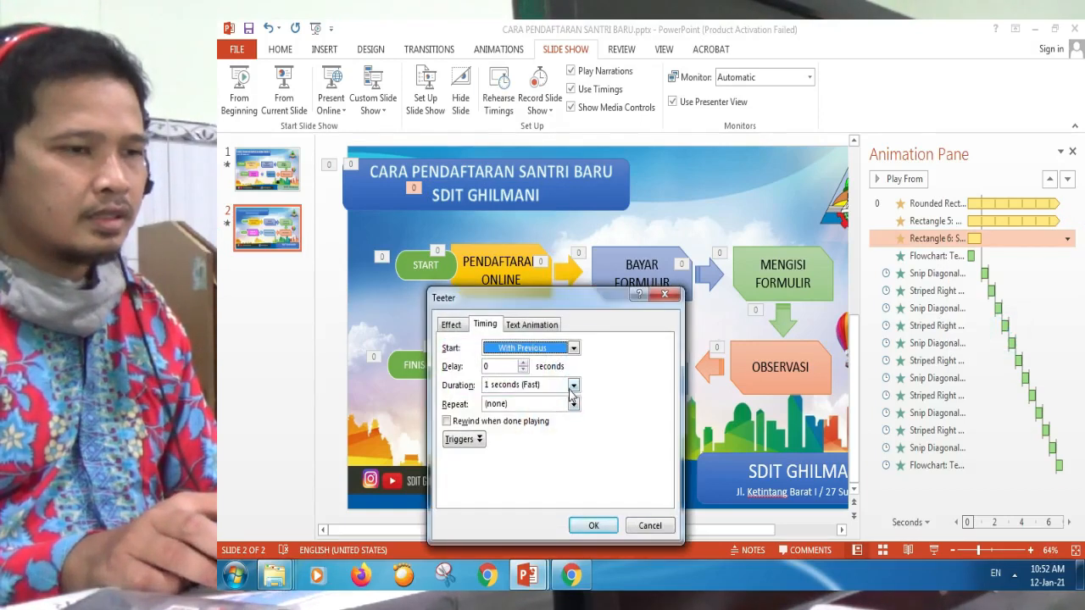
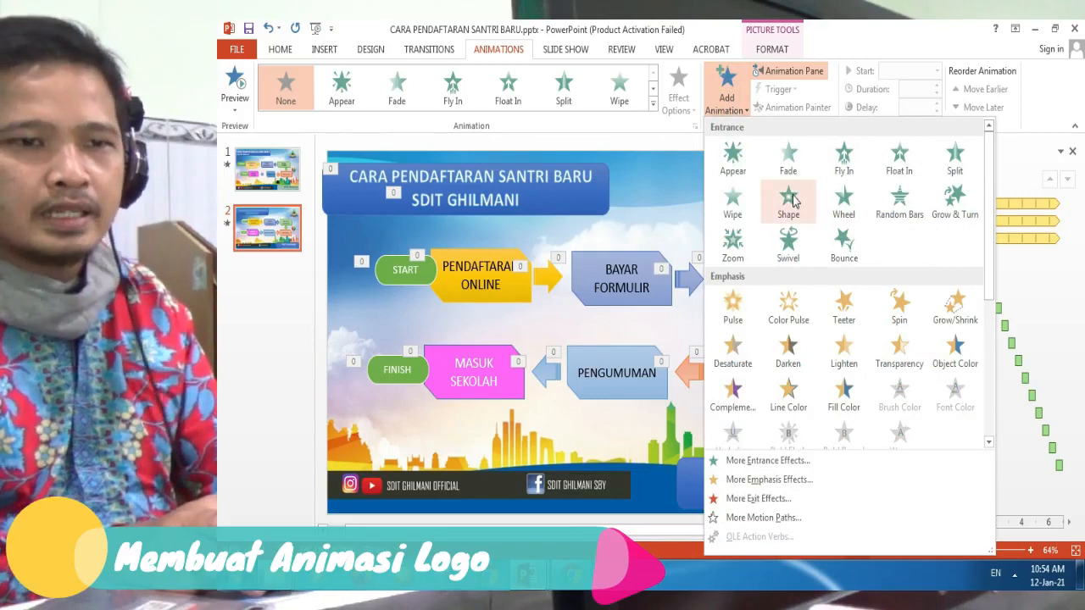
Add a Grow/Shrink emphasis animation to the school logo.
click(945, 312)
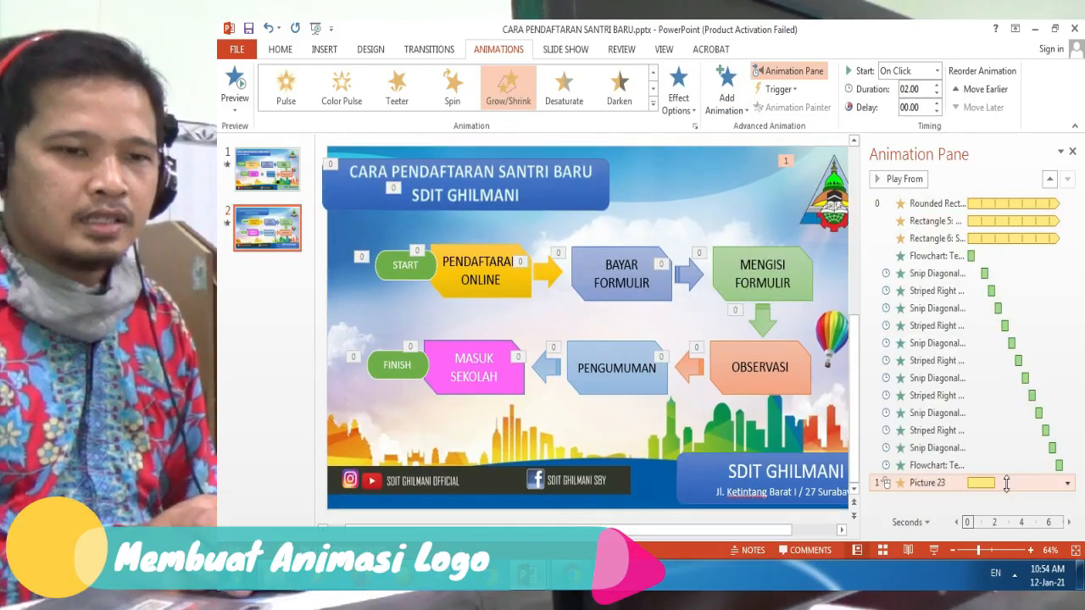
click(1067, 483)
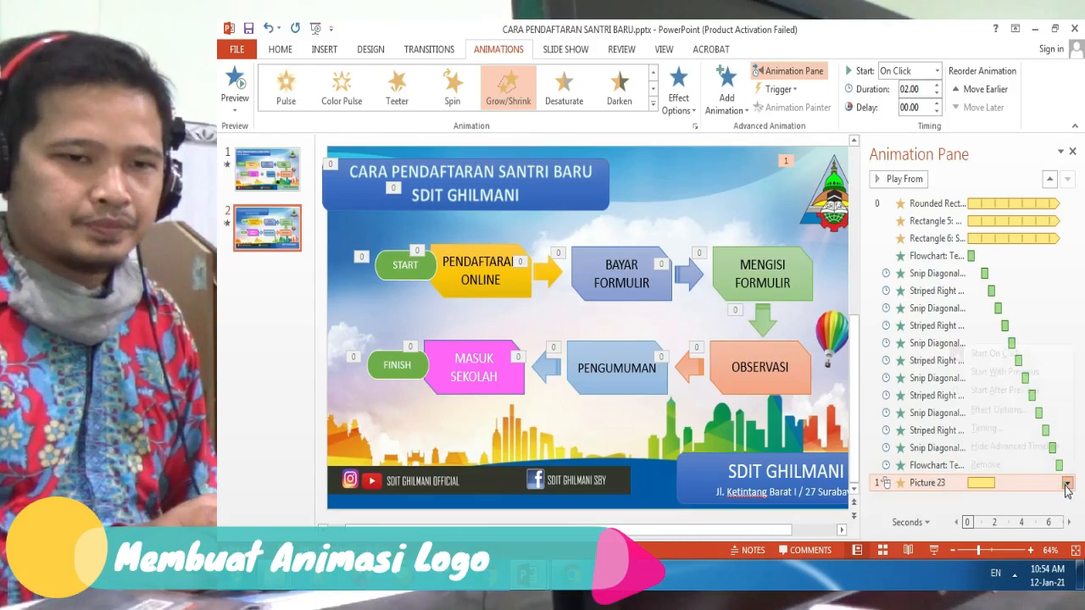
click(1067, 485)
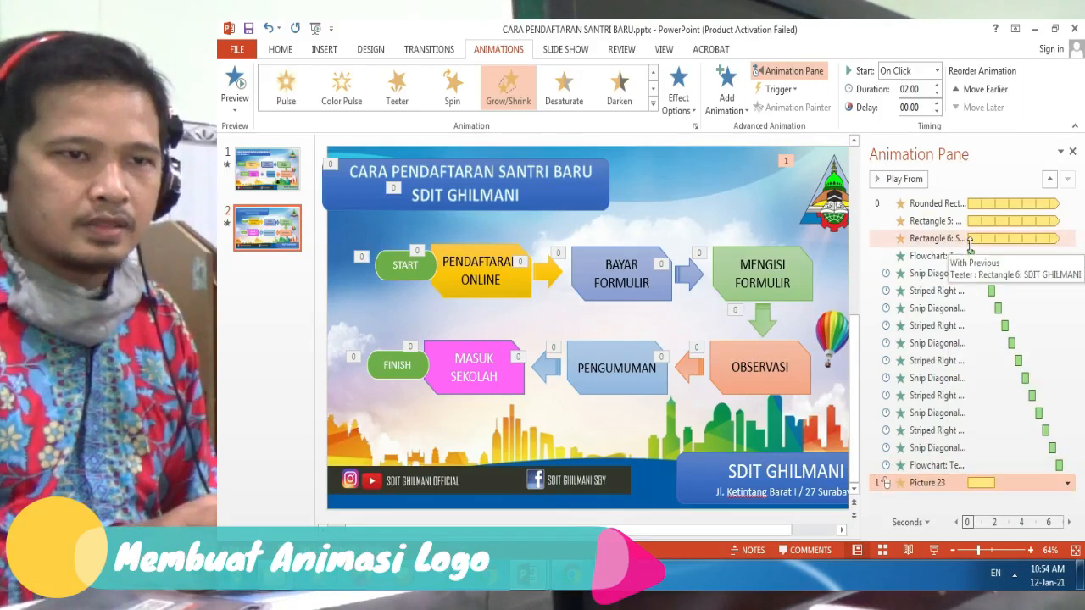
Move the logo's Grow/Shrink animation to the first place in the sequence and set it to start With Previous.
drag(956, 484, 1009, 201)
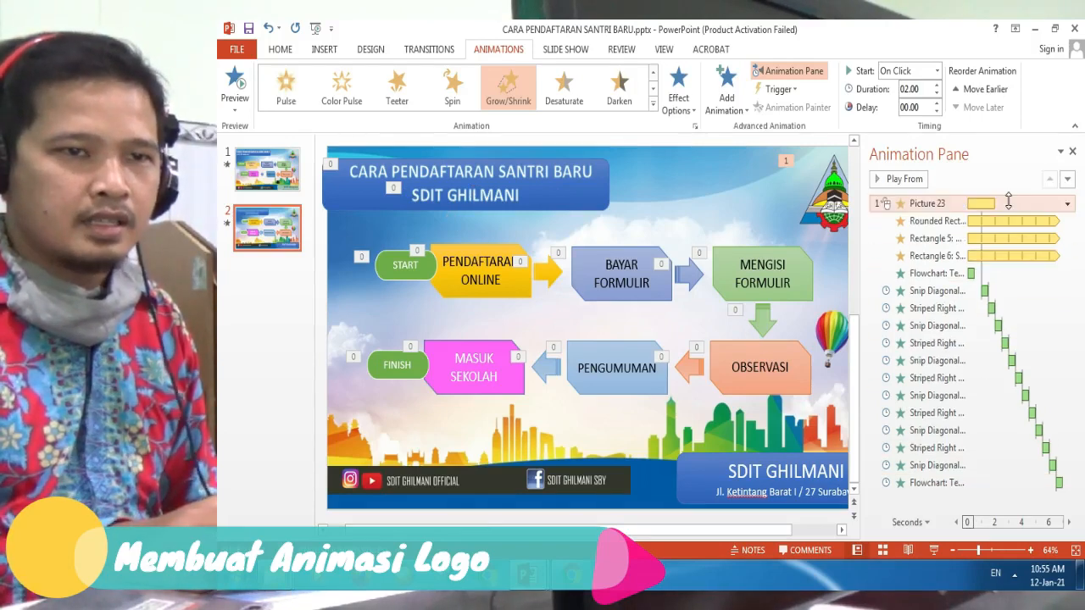
click(936, 71)
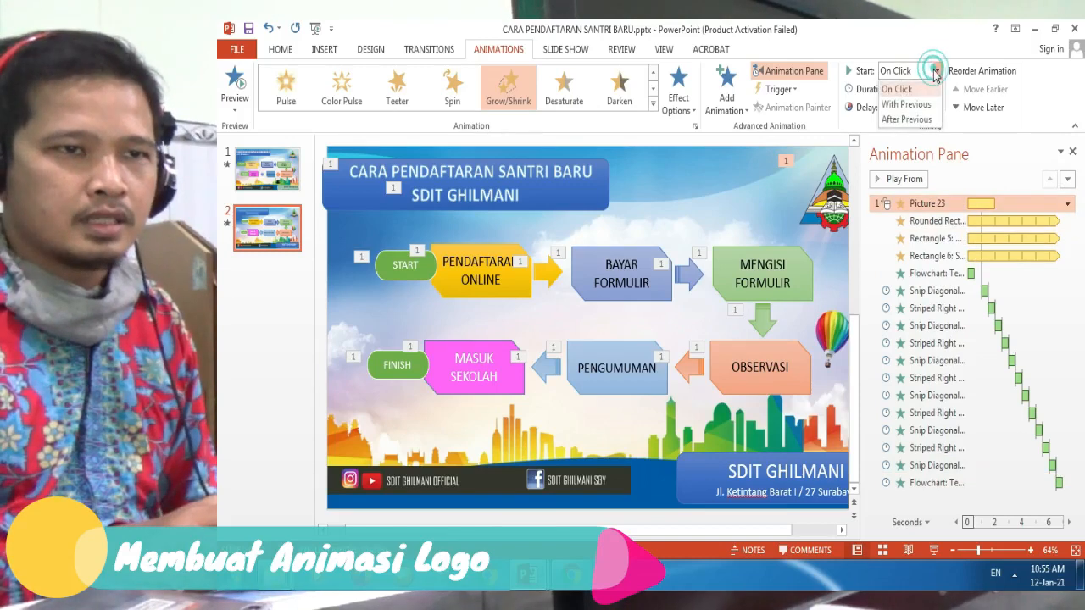
click(905, 103)
Set the logo's Grow/Shrink effect to a custom size of 0% in the Horizontal direction.
click(1067, 205)
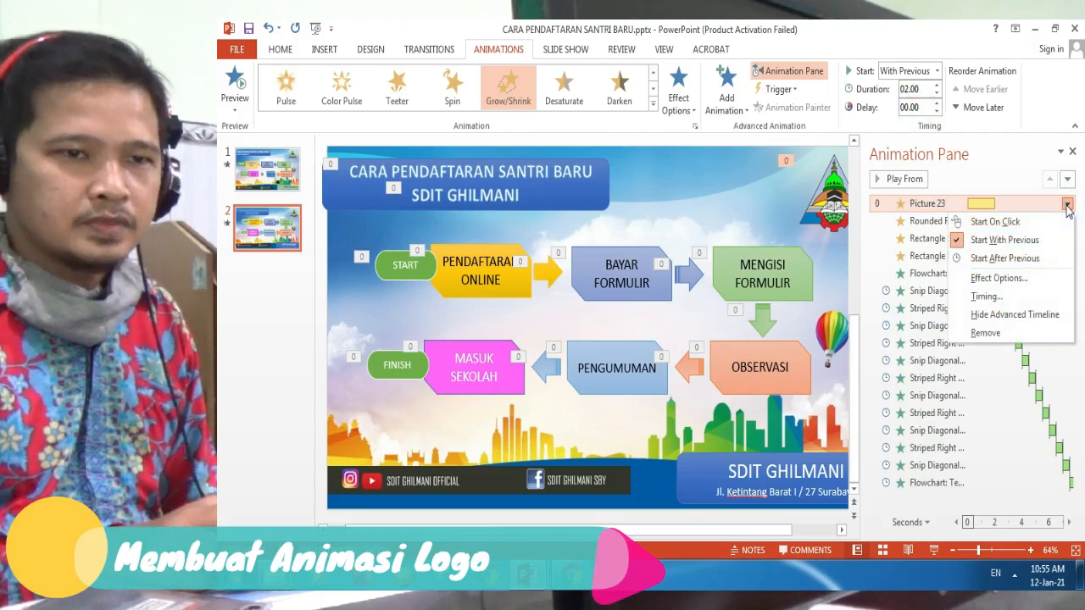
click(997, 278)
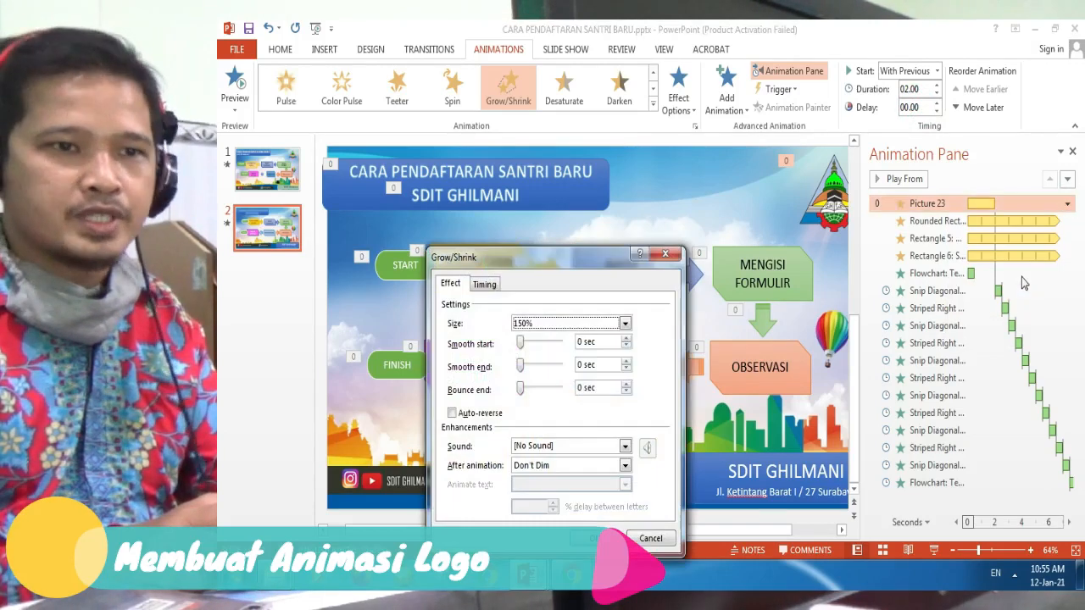
drag(576, 268, 723, 108)
click(770, 166)
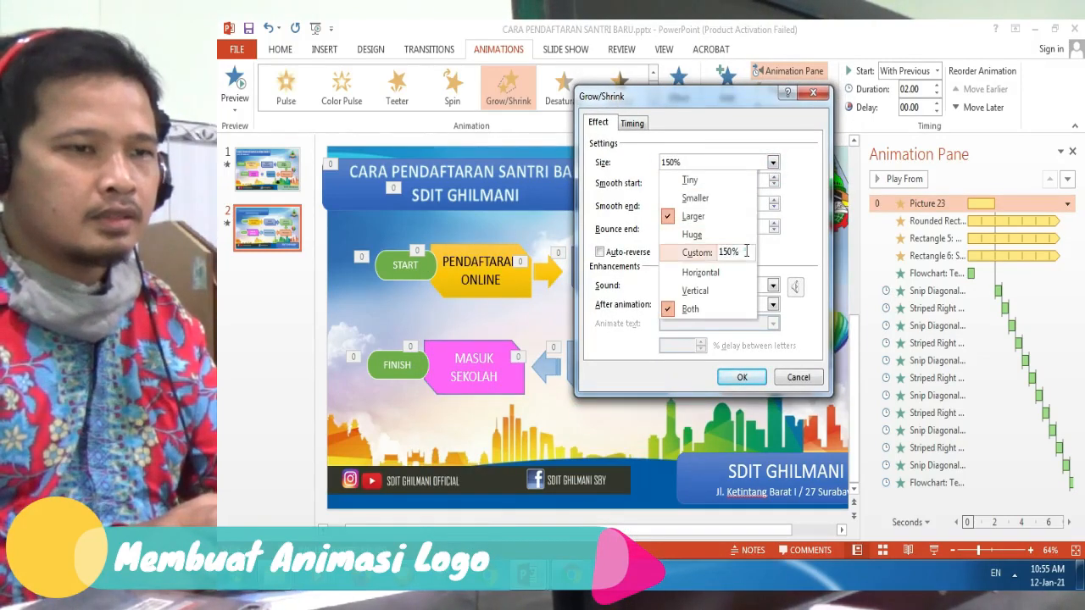
drag(746, 251, 717, 251)
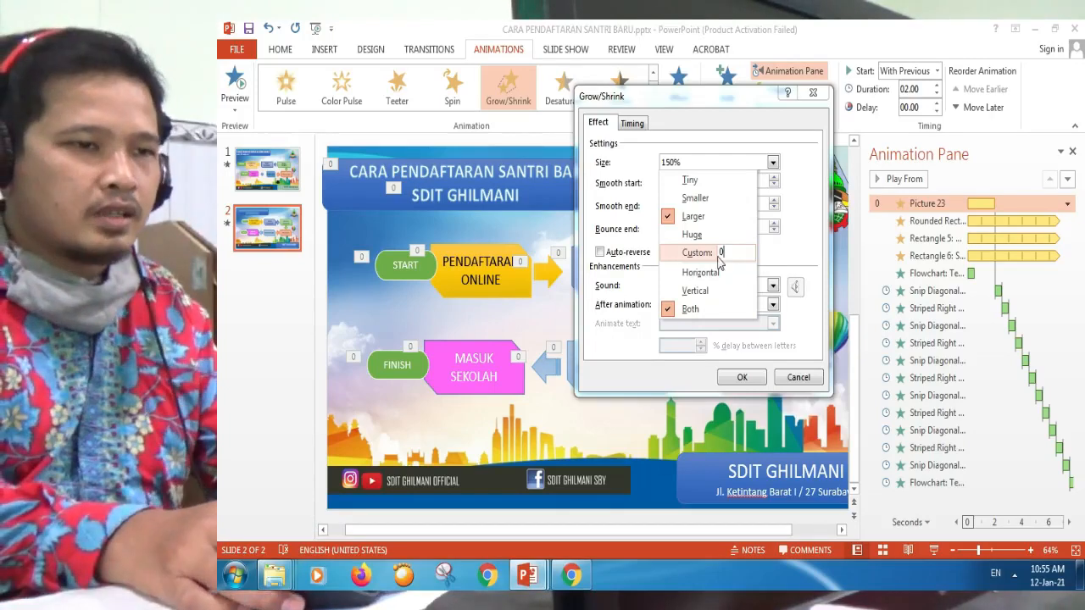
click(700, 272)
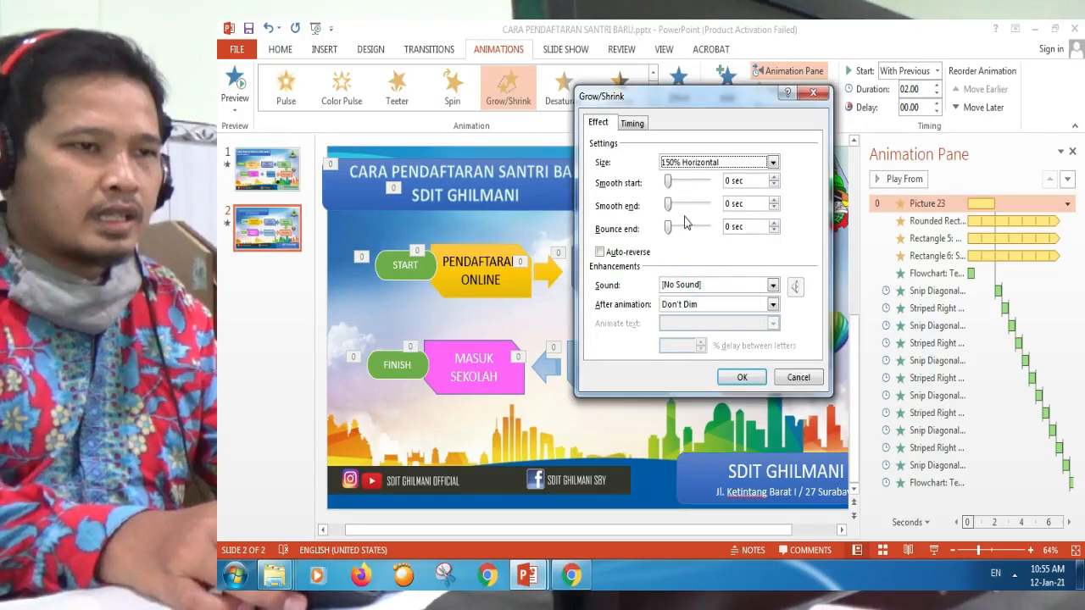
click(751, 162)
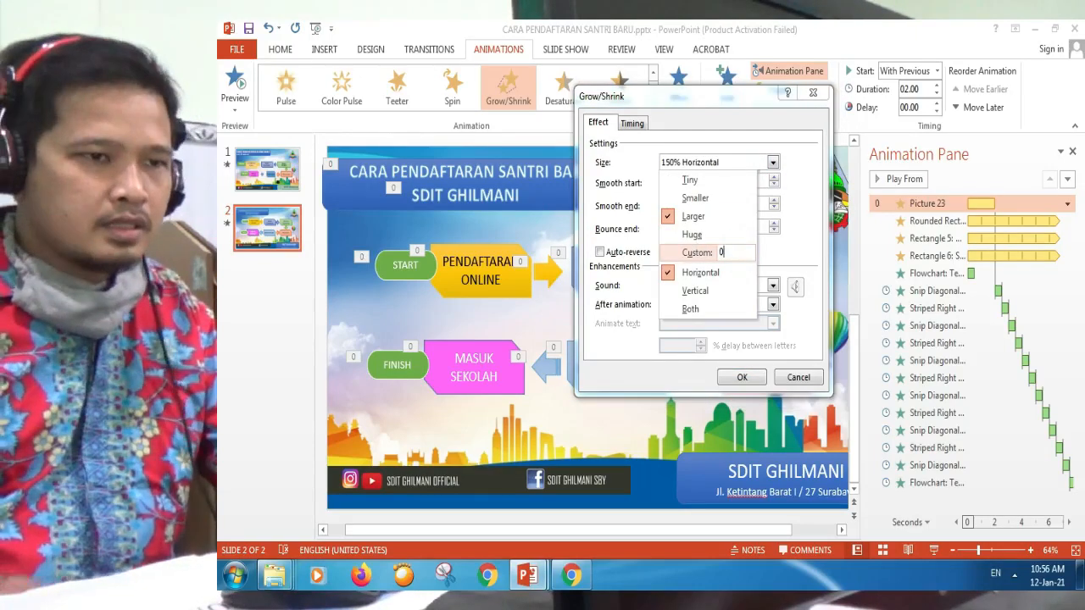
key(Return)
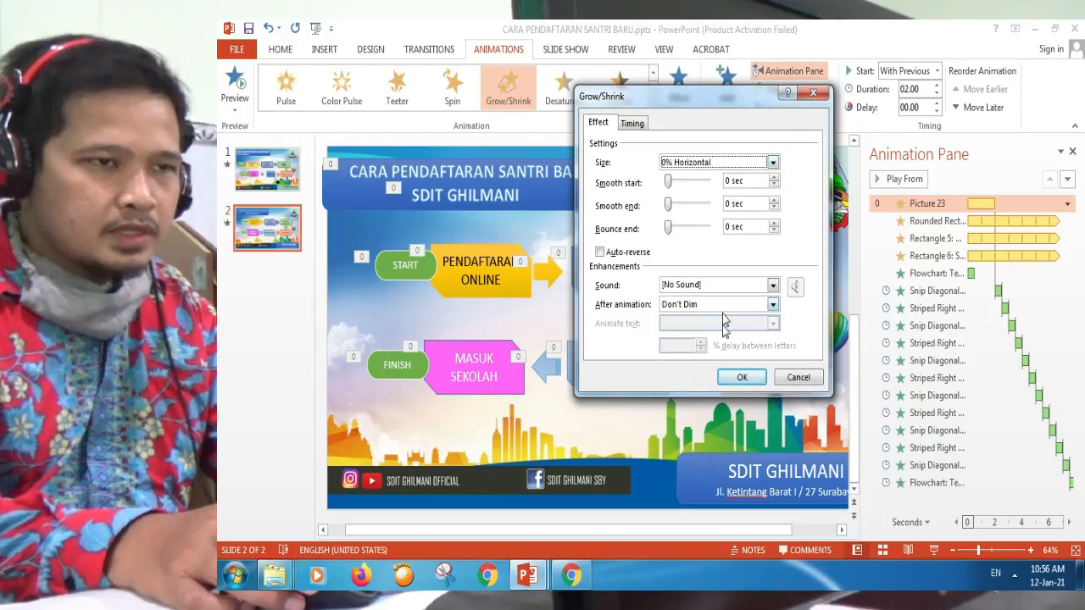
click(727, 378)
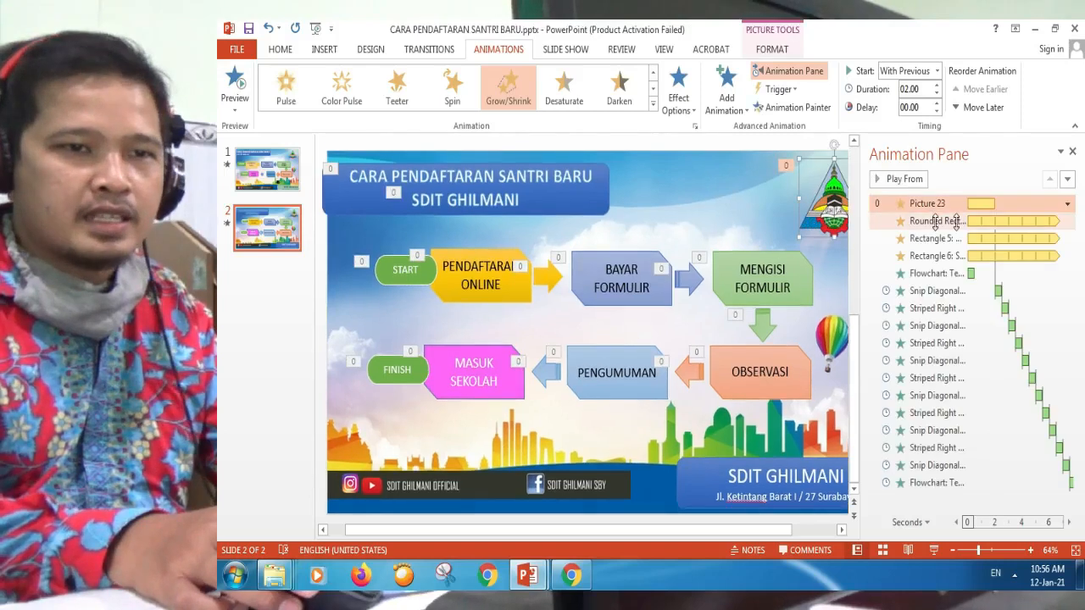
Turn on Auto-reverse for the logo's Grow/Shrink animation.
click(1068, 204)
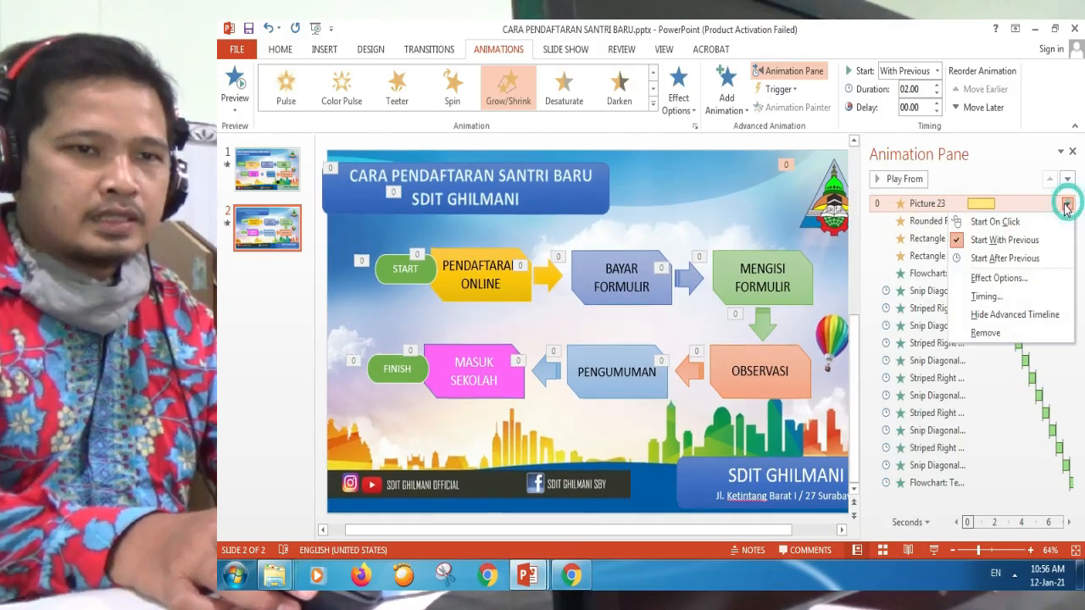
click(1021, 278)
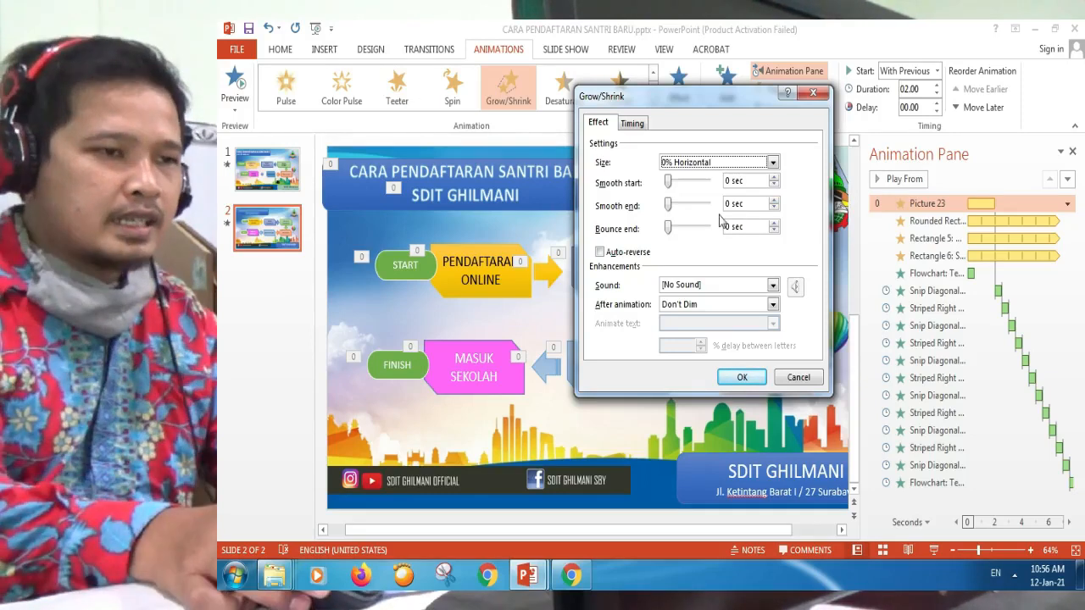
click(600, 252)
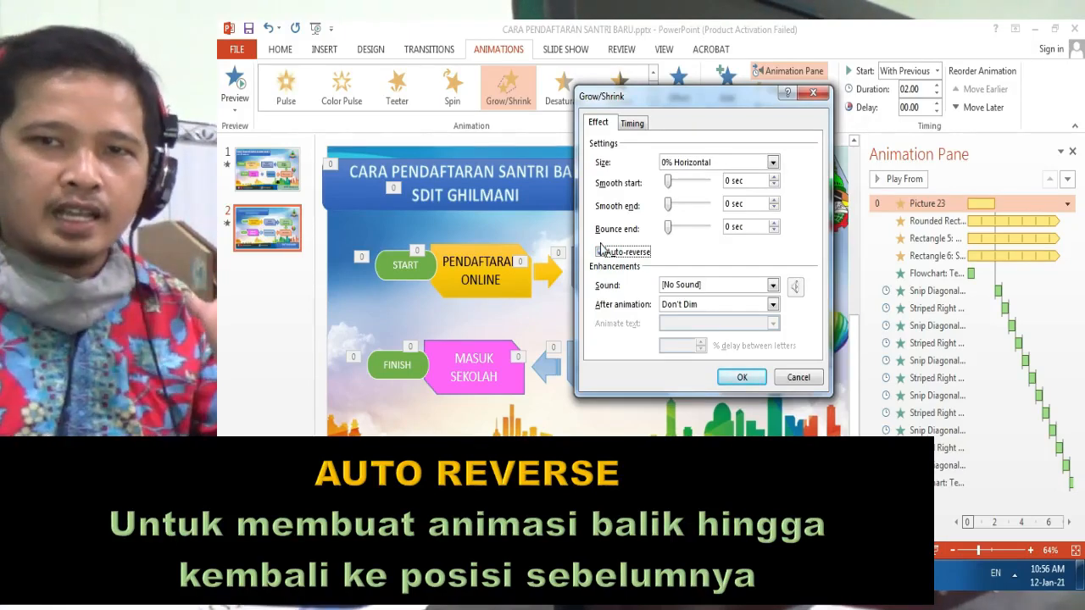
click(727, 374)
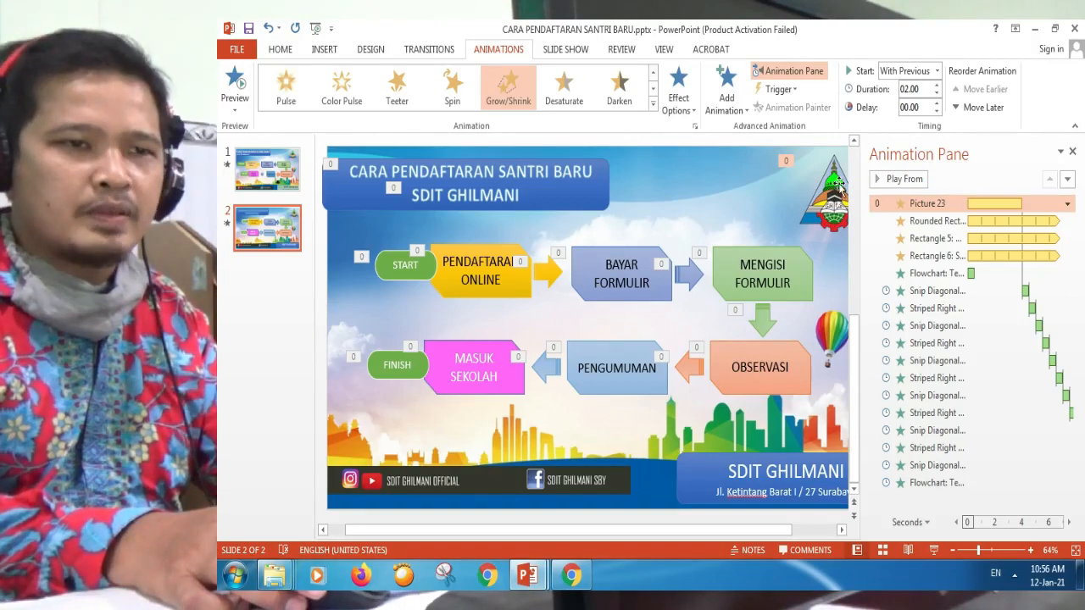
Set the logo's Grow/Shrink animation to repeat Until End of Slide.
click(878, 206)
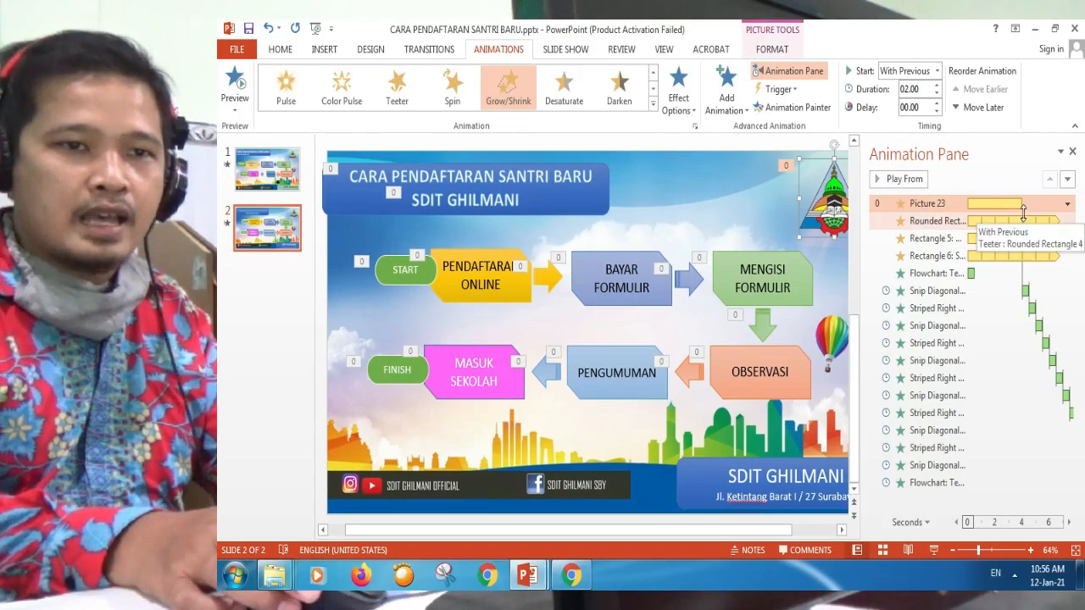
click(1068, 206)
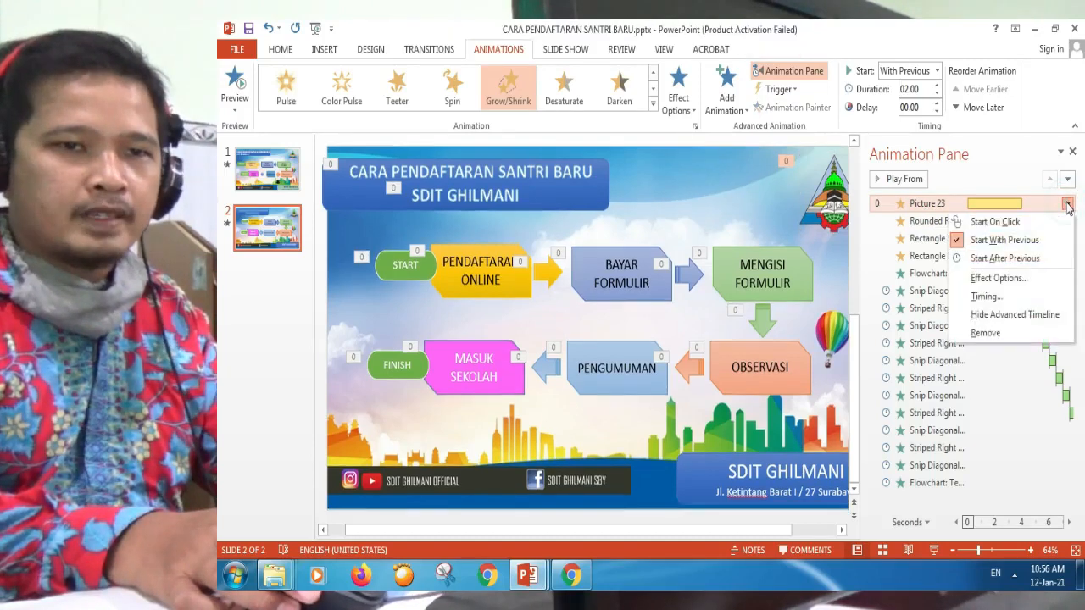
click(1008, 297)
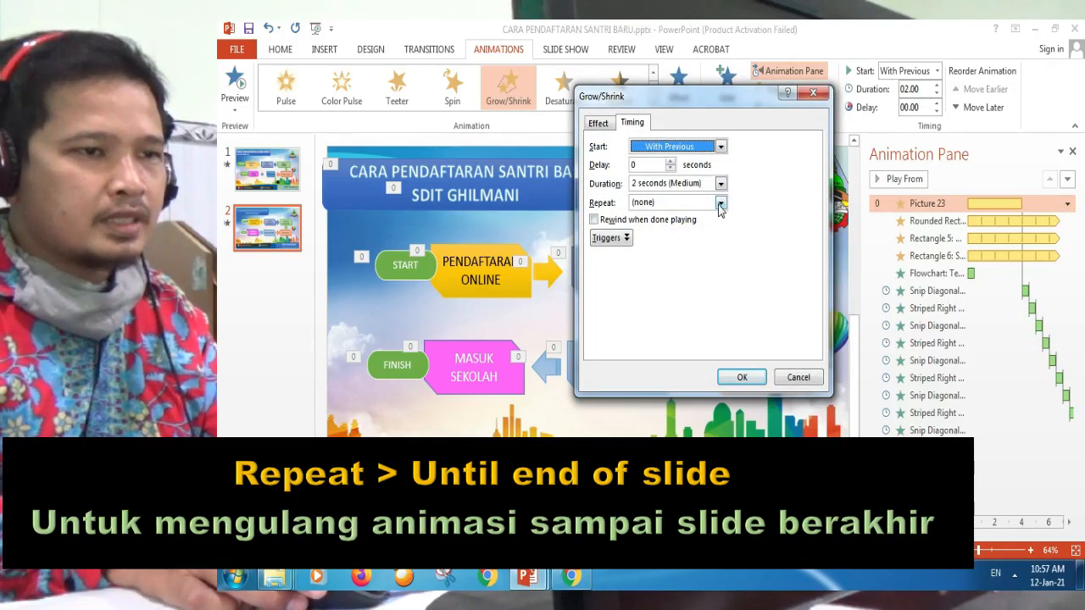
click(719, 203)
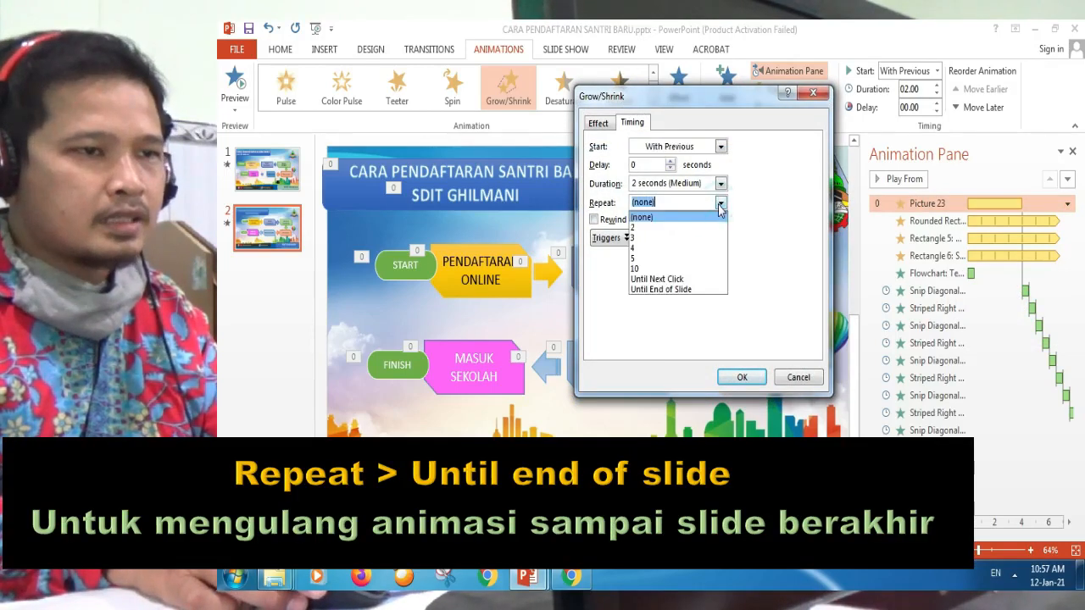
click(678, 289)
click(742, 378)
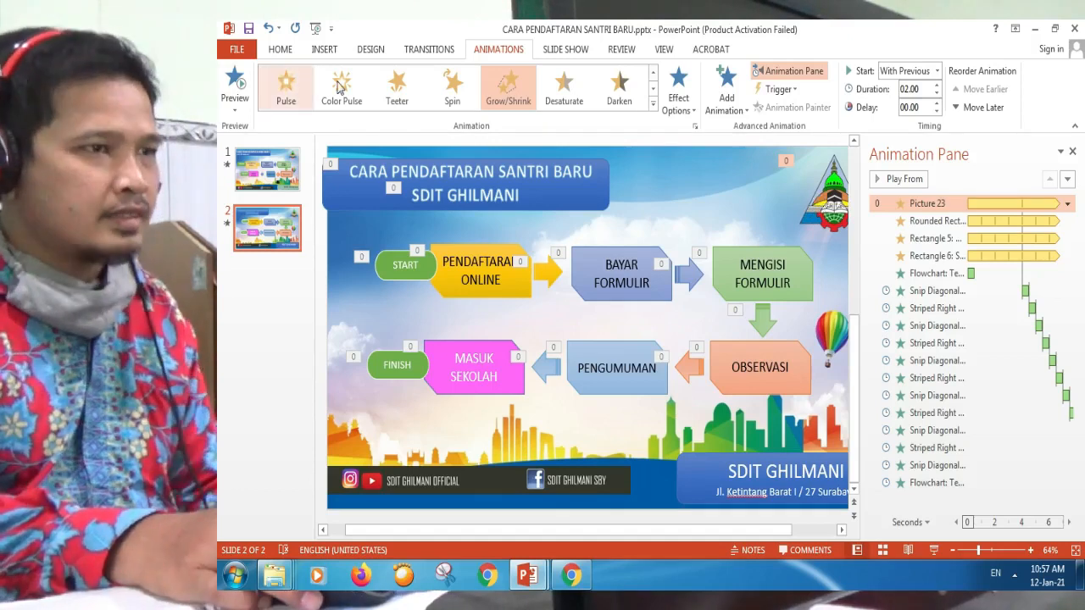
Play slide 2 and slide 1 as slide shows to compare their animations, exiting the show after each one.
click(547, 49)
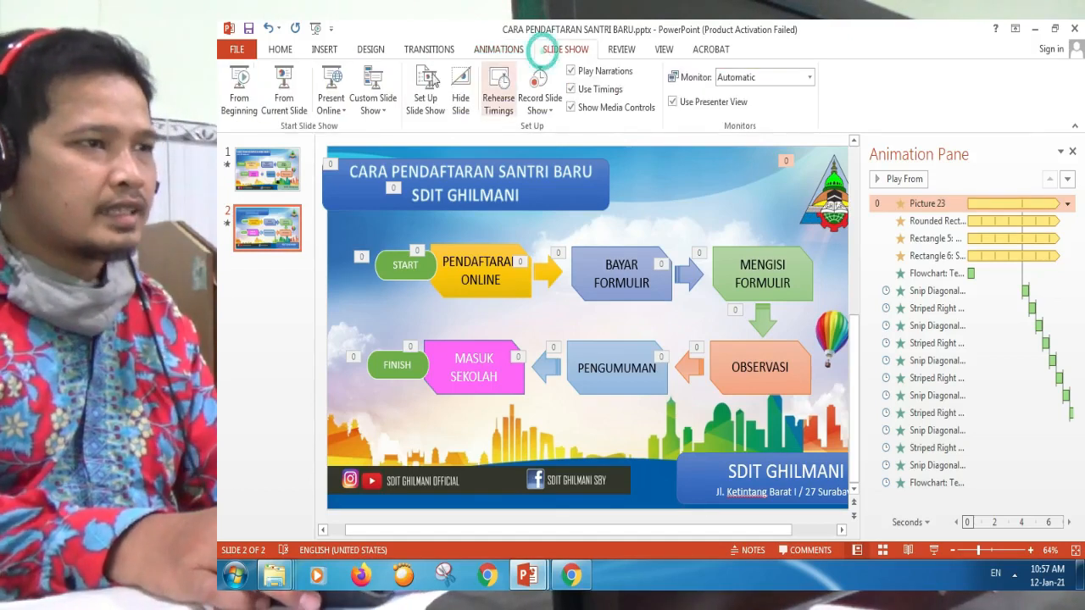
click(283, 100)
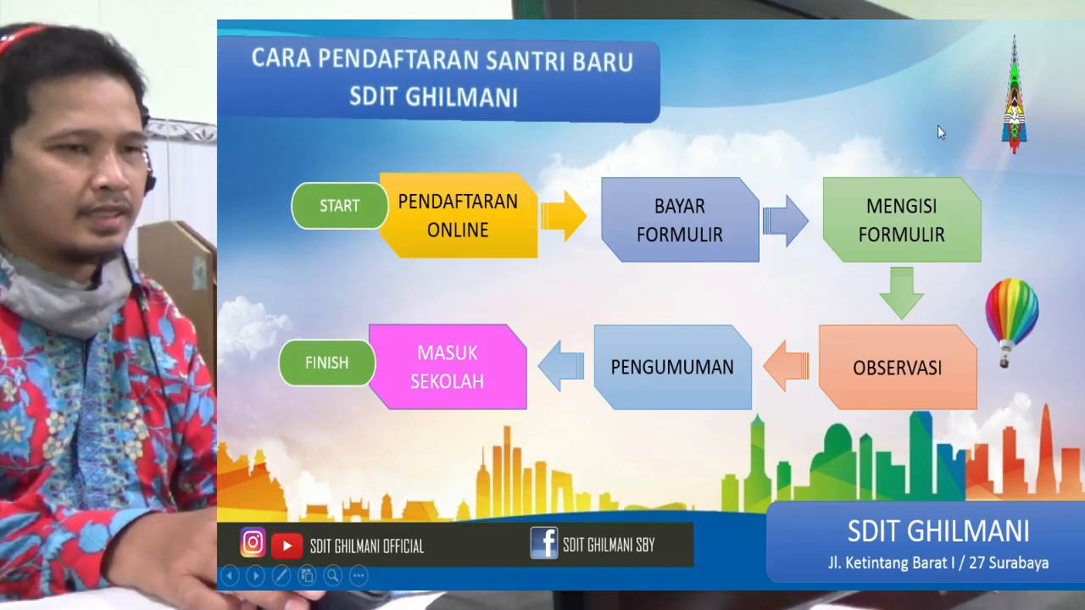
key(Escape)
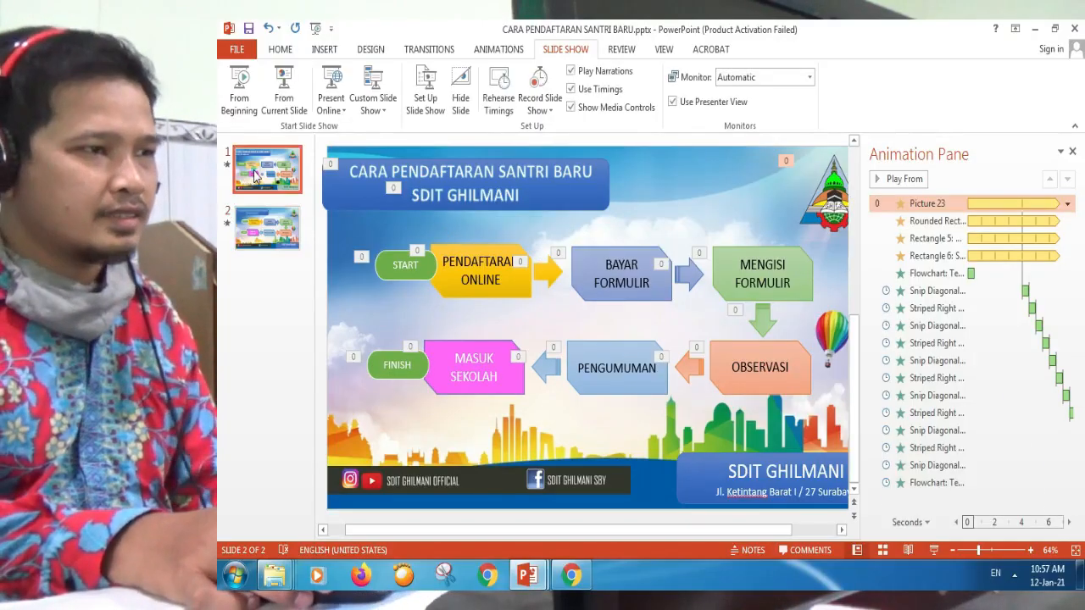
click(256, 176)
click(285, 88)
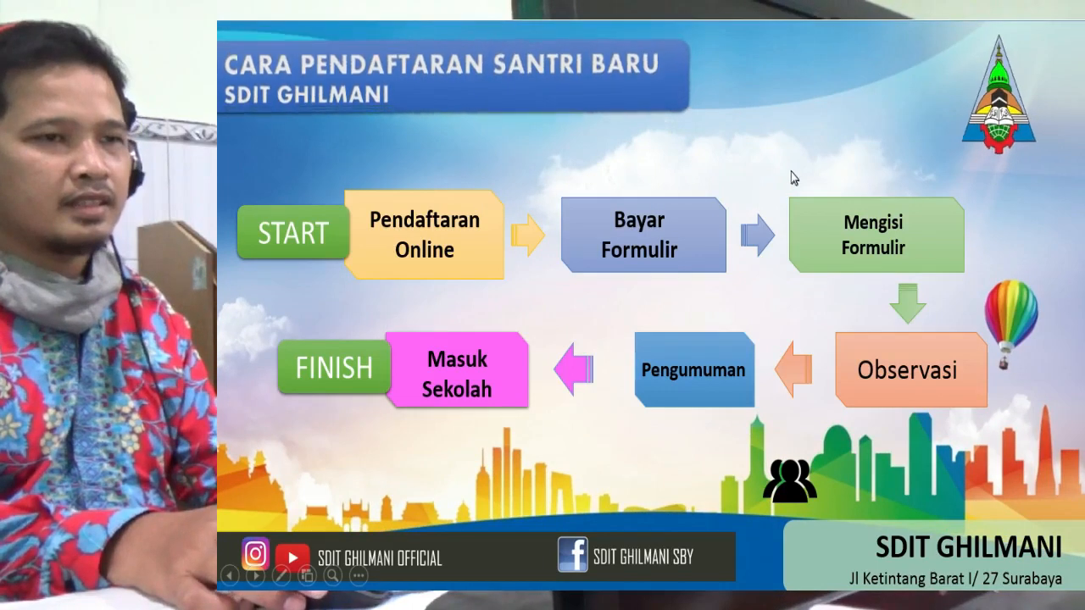
key(Escape)
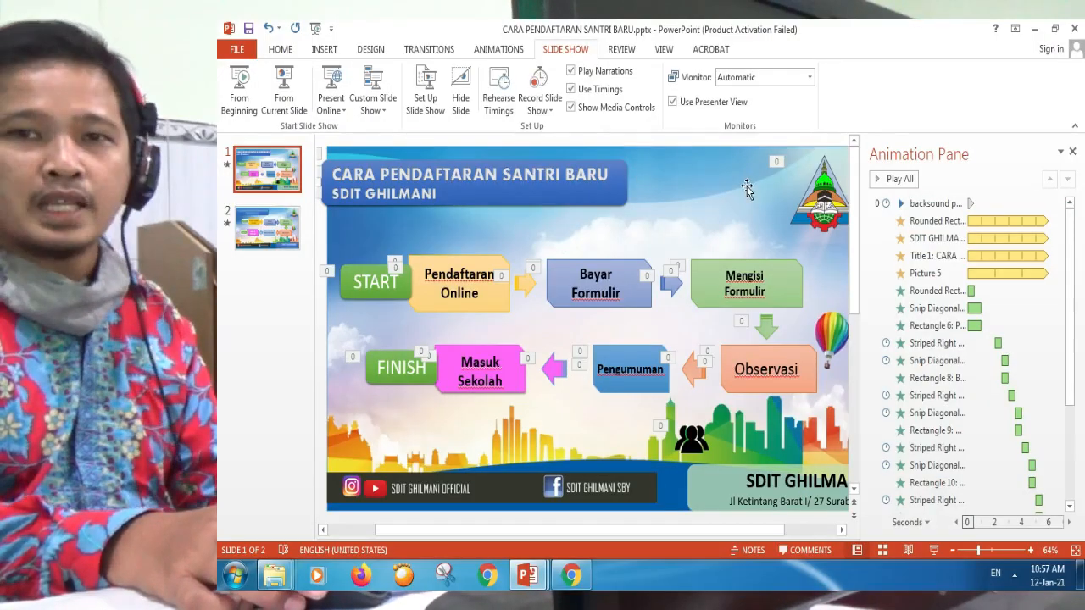
Add a Teeter emphasis animation to the background picture on slide 2.
click(292, 238)
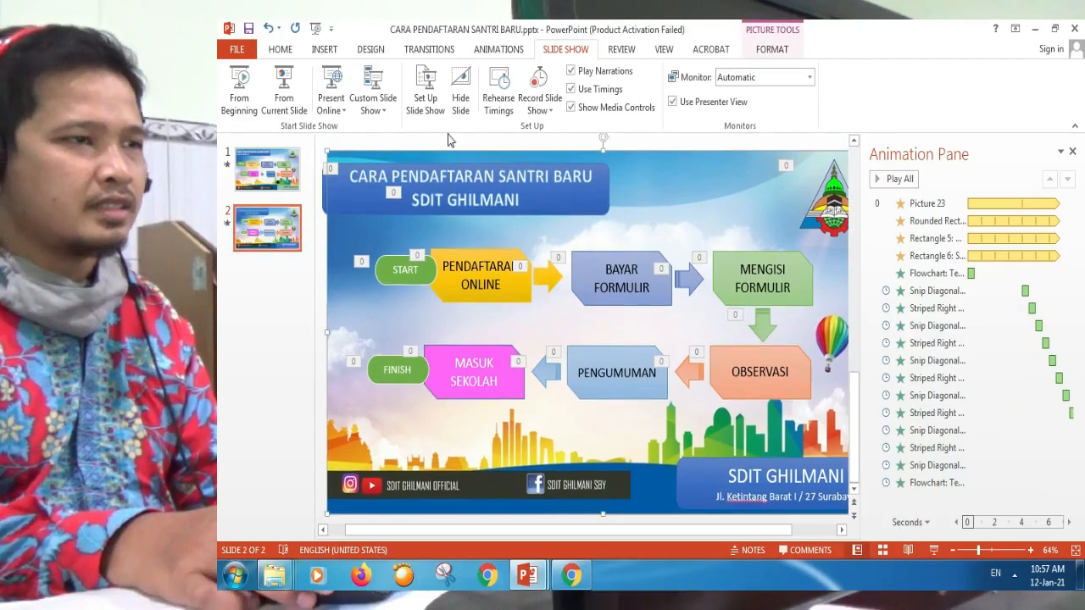
click(441, 52)
click(493, 51)
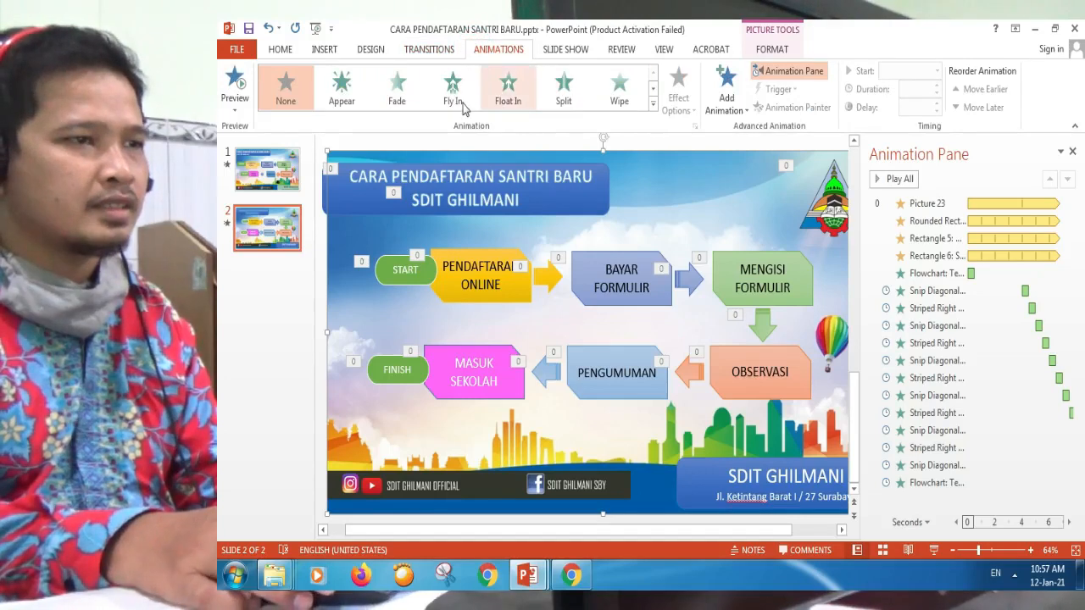
click(727, 97)
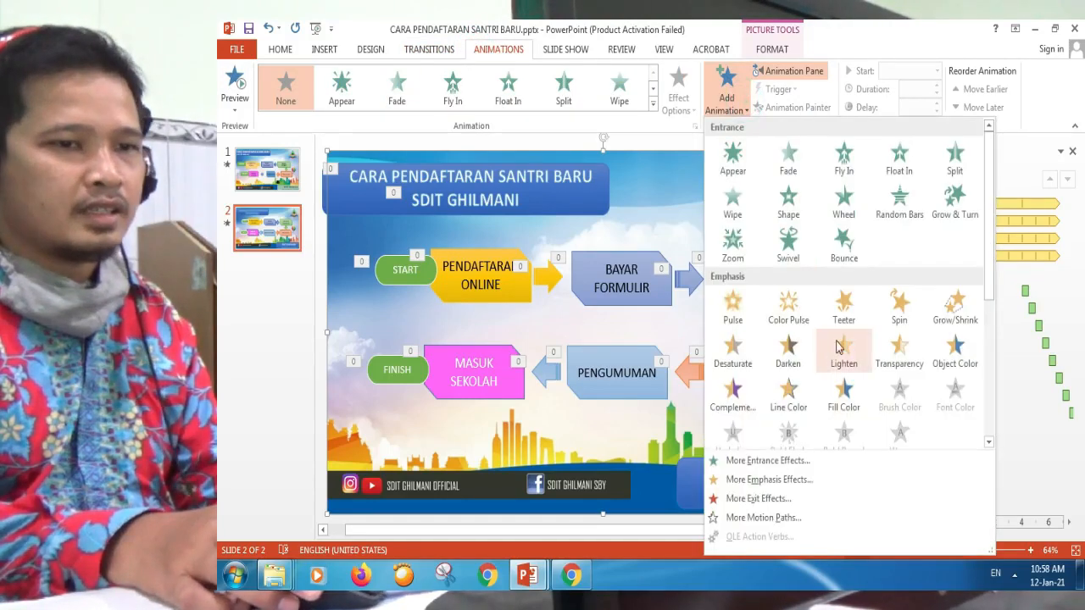
click(856, 315)
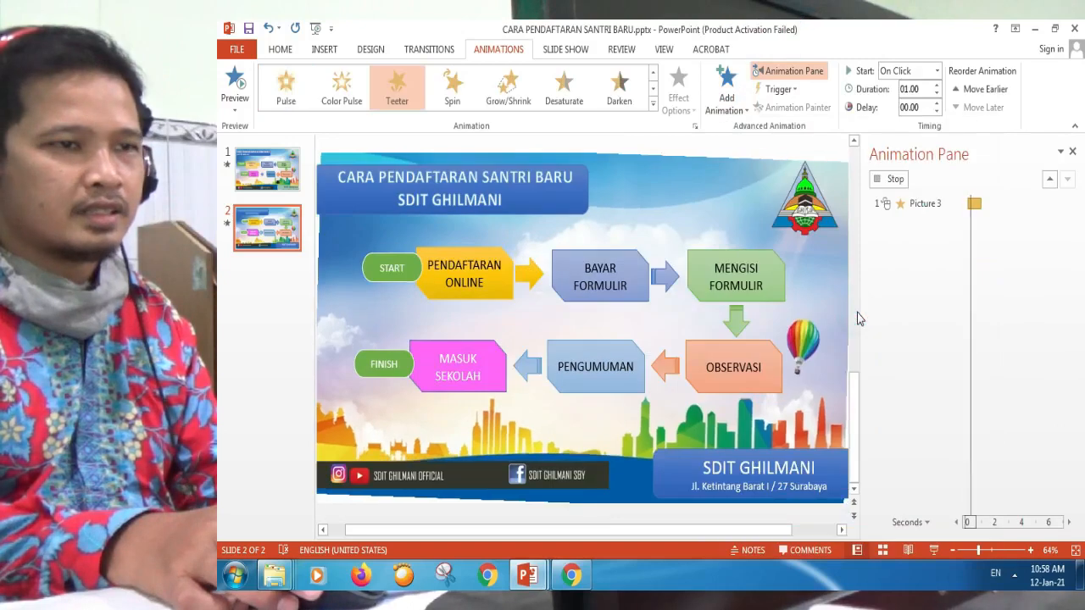
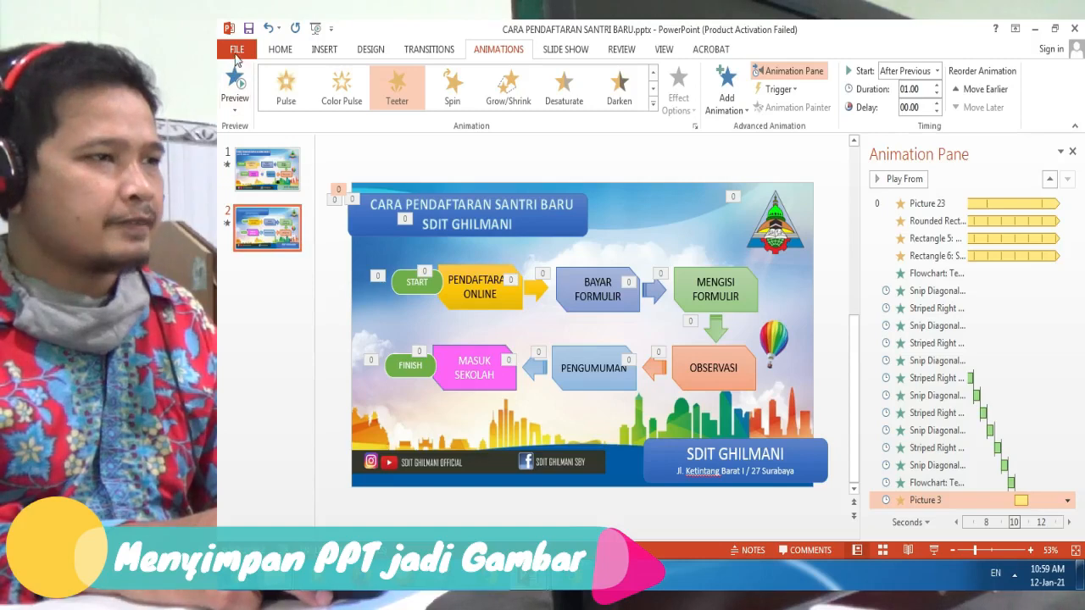
Save the presentation in the TIK 6.3 folder, replacing the existing file CARA PENDAFTARAN SANTRI BARU.pptx.
click(255, 210)
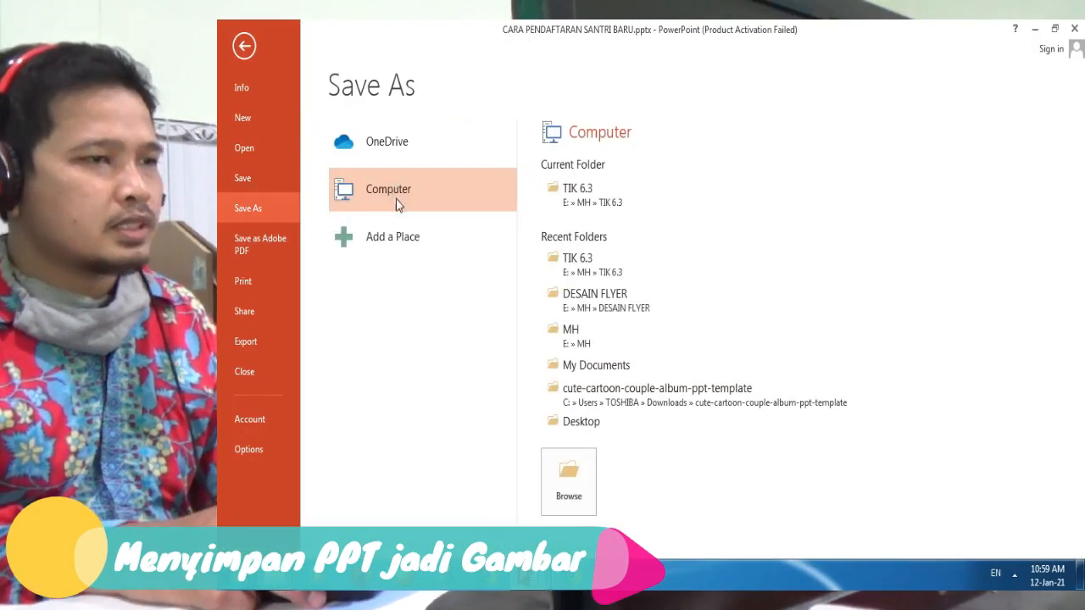
click(436, 201)
click(549, 213)
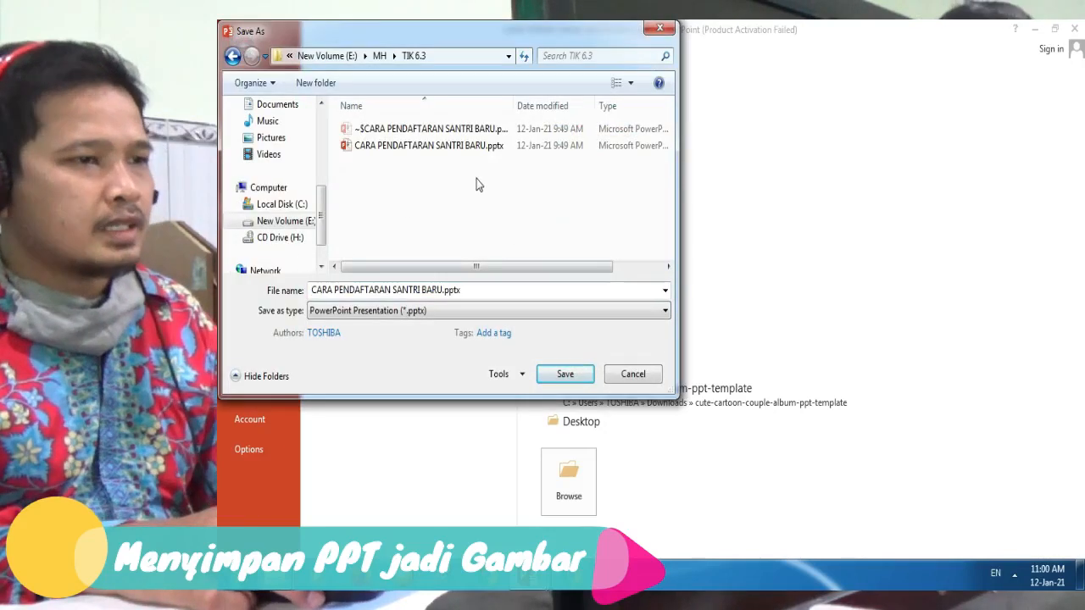
click(565, 374)
click(686, 297)
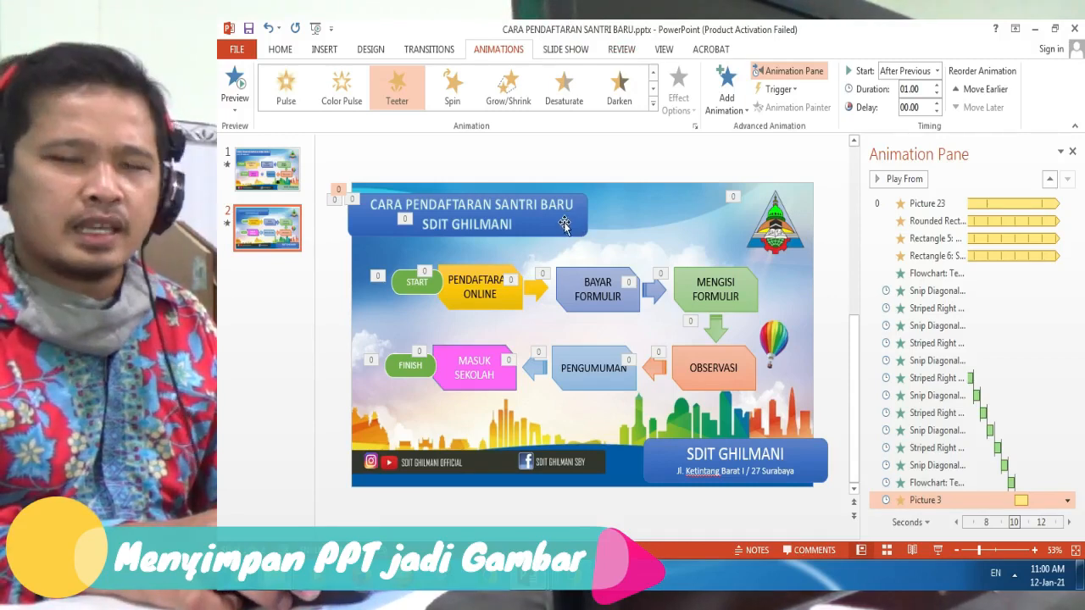
Save only the current slide as the JPEG image CARA PENDAFTARAN SANTRI BARU.jpg in the TIK 6.3 folder.
click(237, 49)
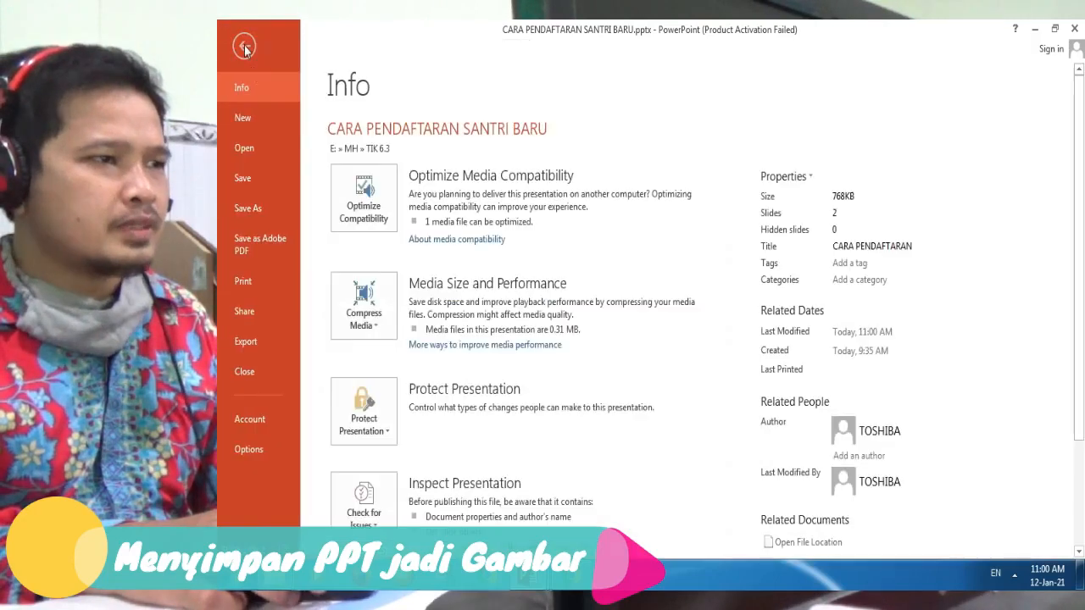
click(259, 211)
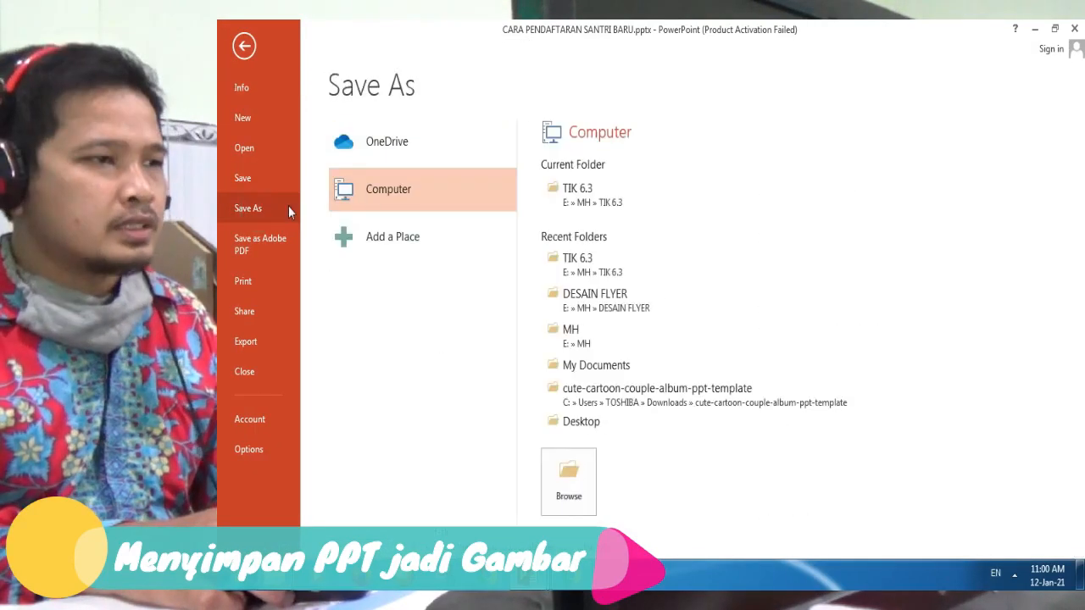
double_click(404, 199)
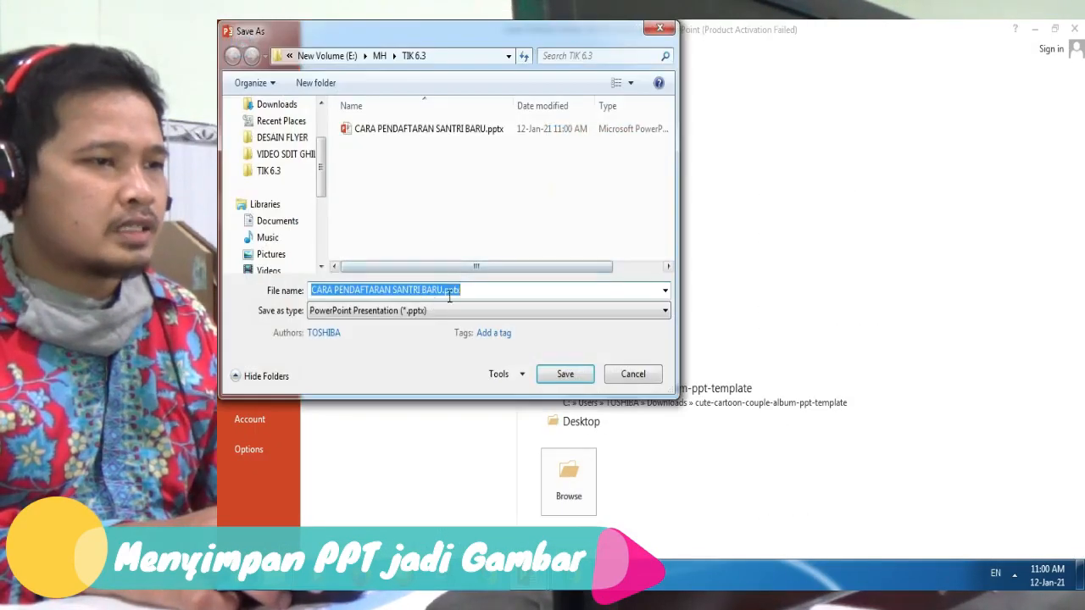
drag(463, 291, 456, 291)
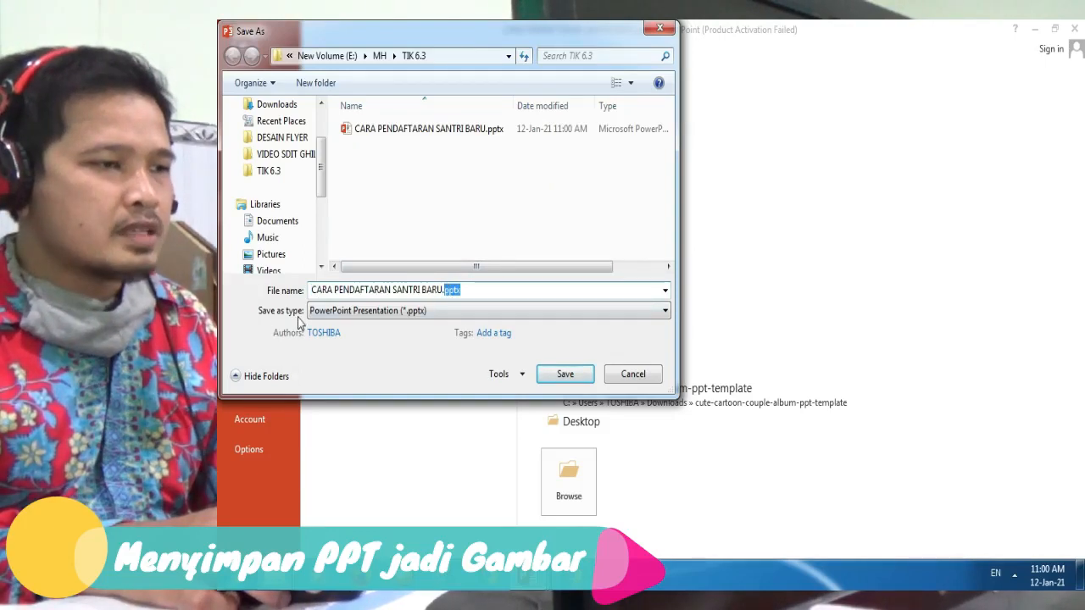
click(405, 312)
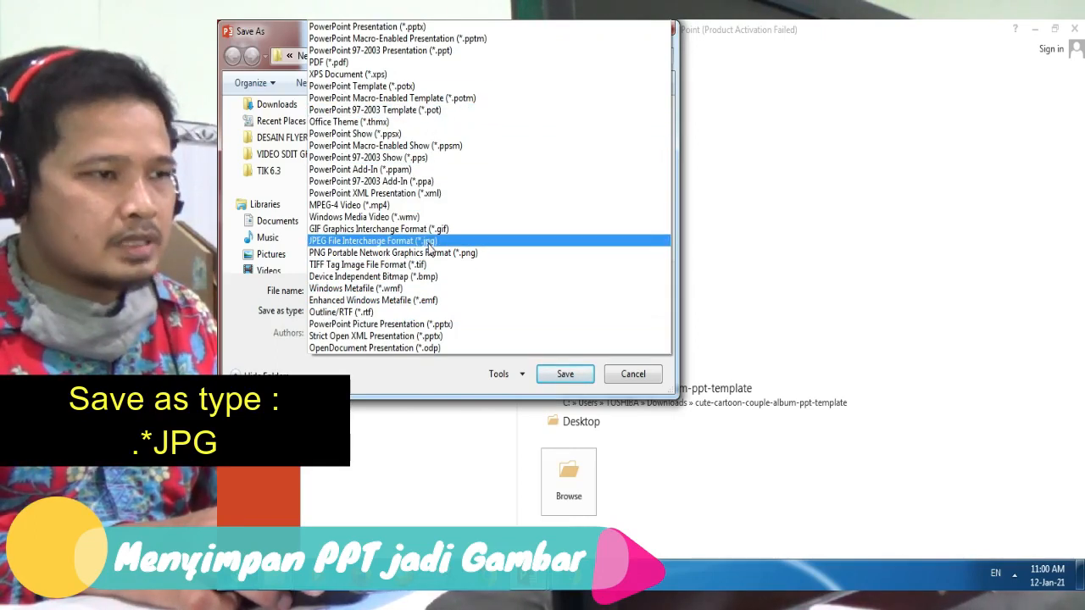
click(336, 241)
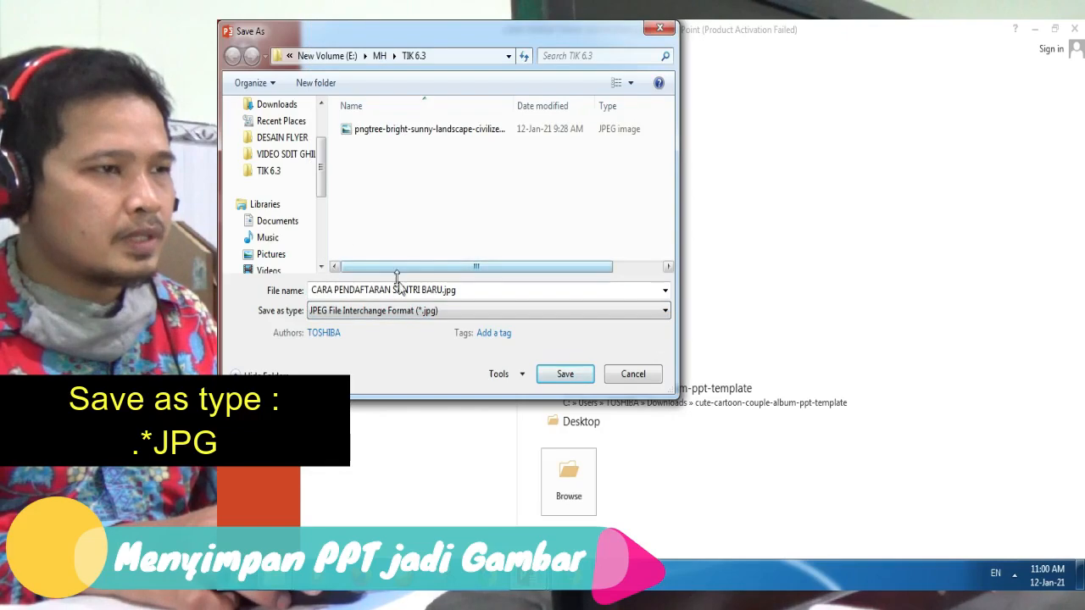
click(551, 372)
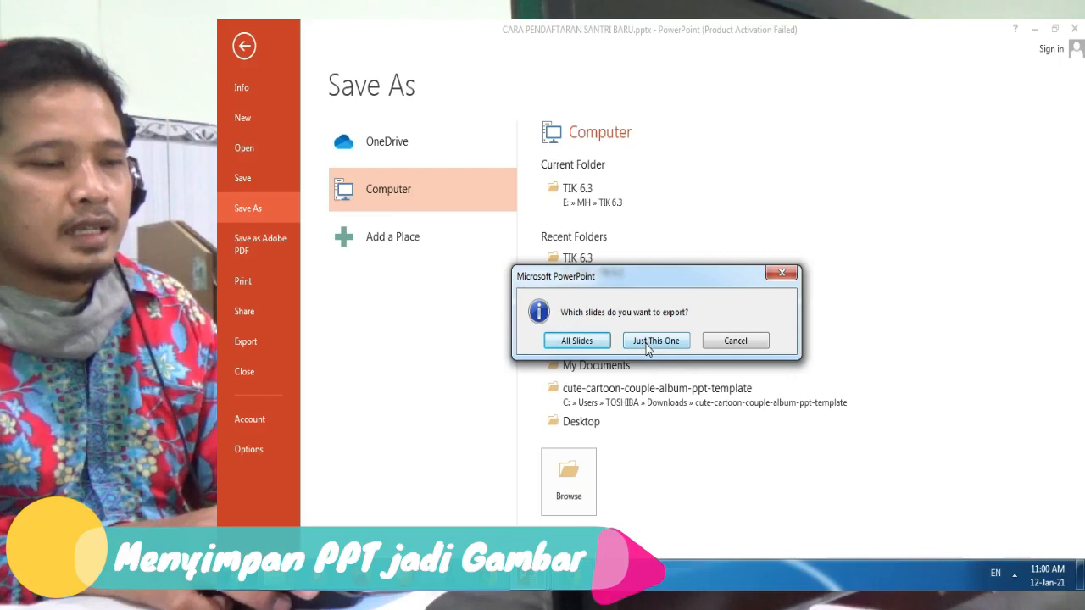
click(656, 585)
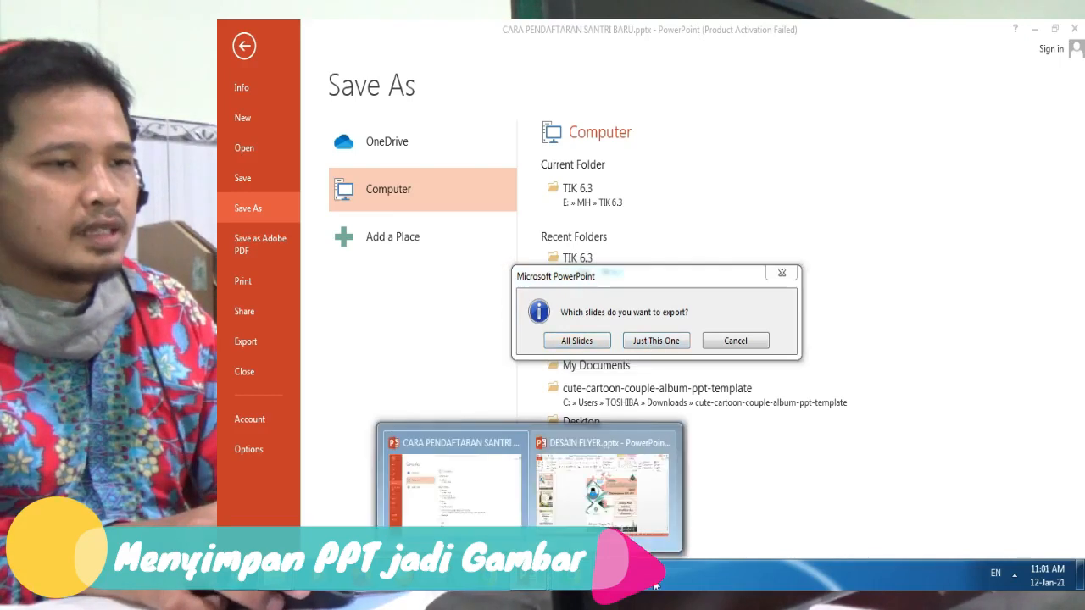
click(664, 344)
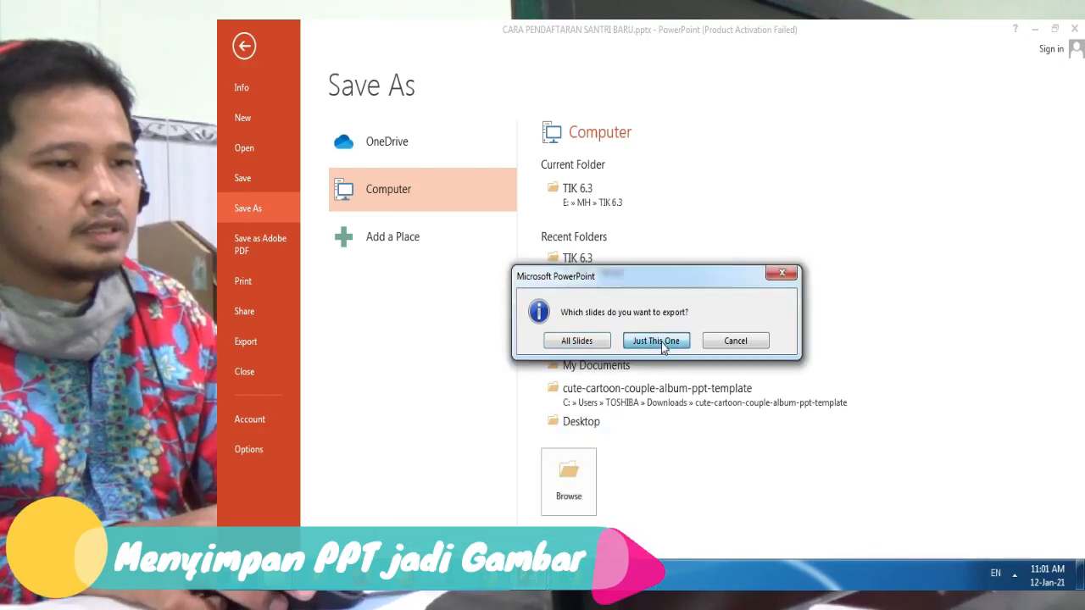
click(663, 344)
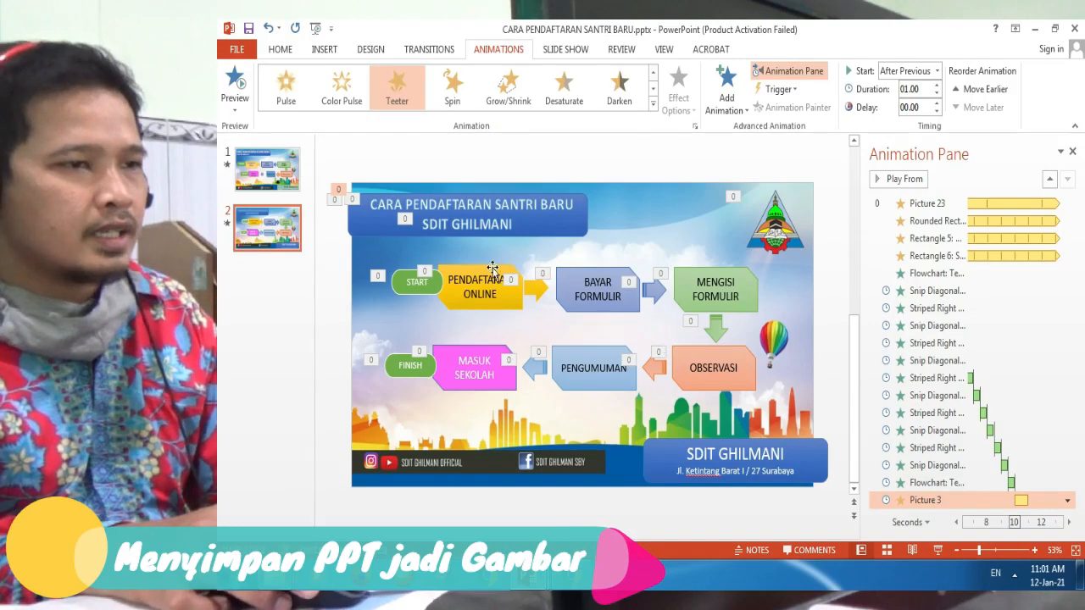
Switch to Windows Explorer, view CARA PENDAFTARAN SANTRI BARU.jpg from the TIK 6.3 folder, and close the image.
mouse_move(330, 507)
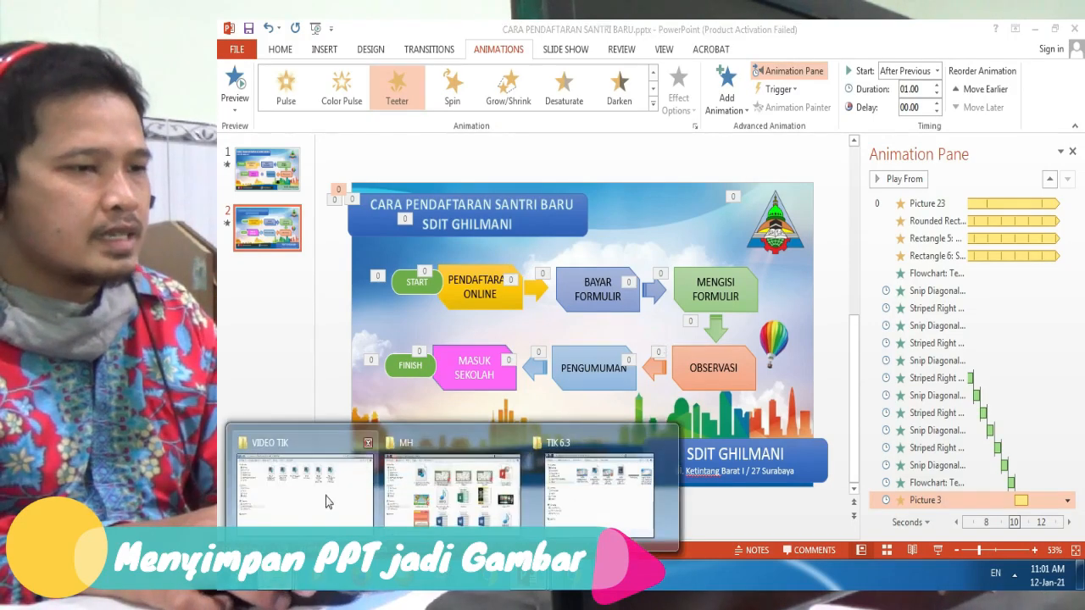
click(267, 496)
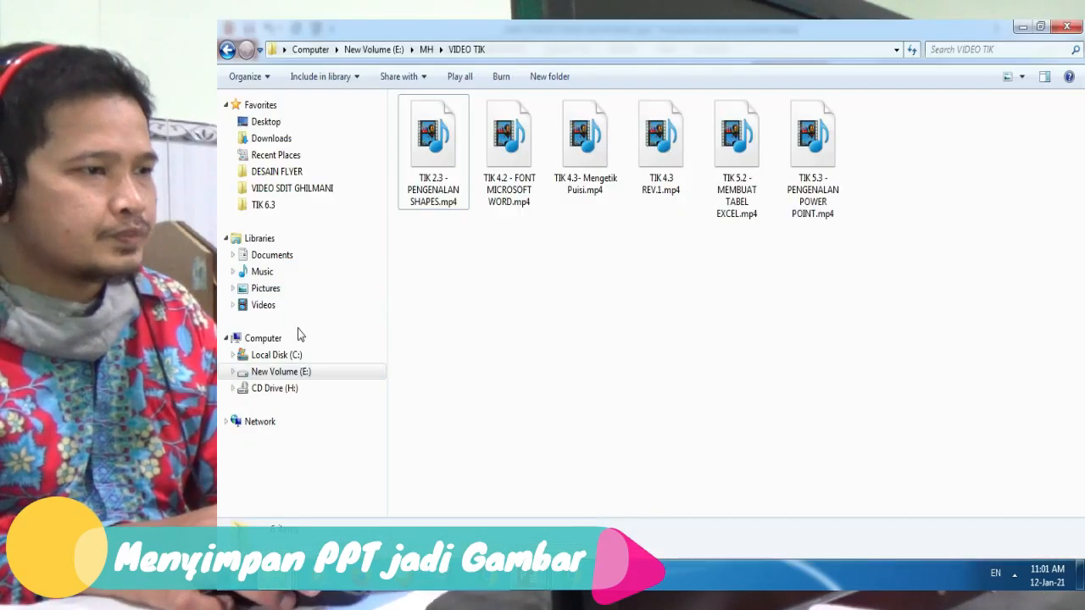
click(278, 207)
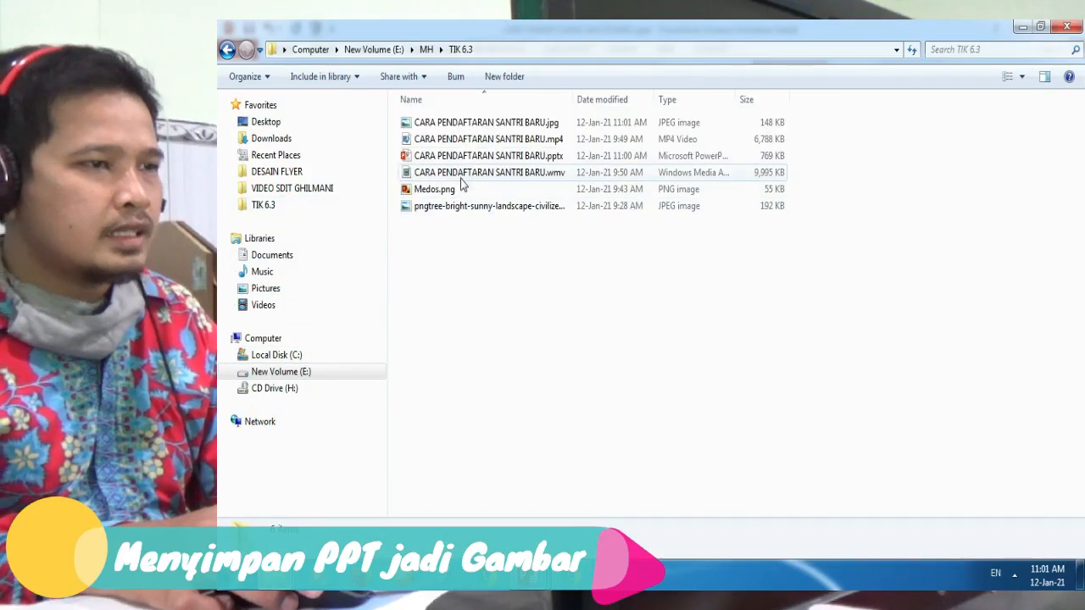
double_click(455, 125)
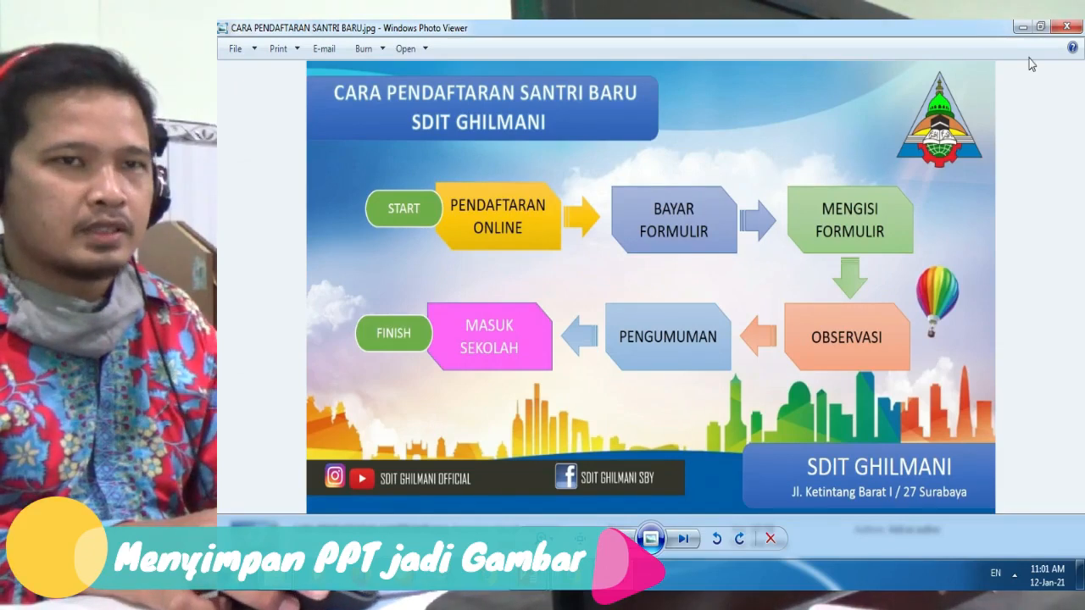
click(1059, 27)
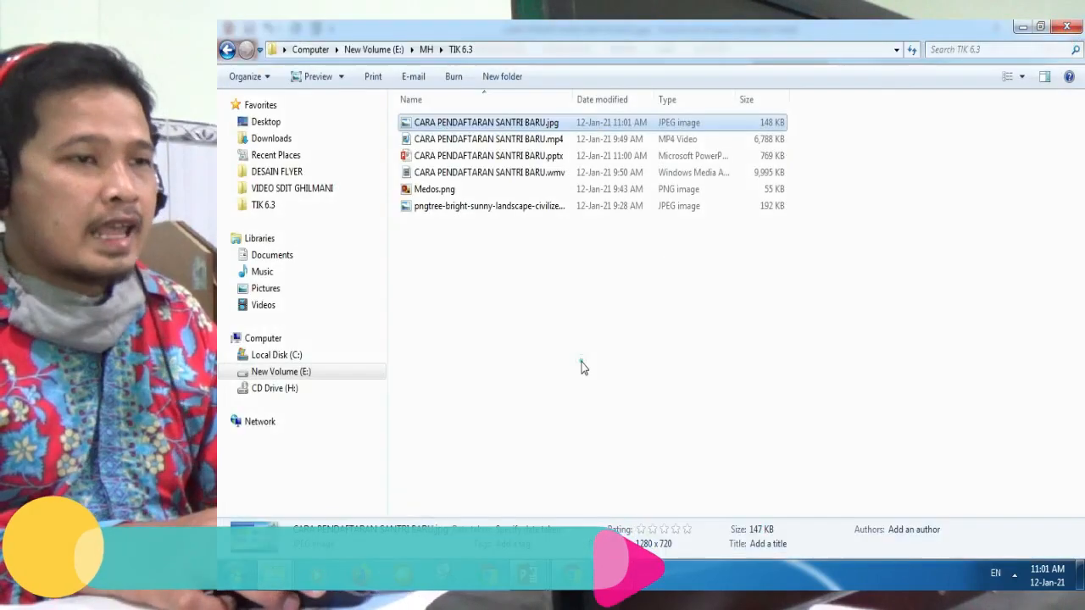
click(582, 366)
Switch back to the CARA PENDAFTARAN SANTRI BARU presentation in PowerPoint and look at slide 1 and slide 2.
click(527, 575)
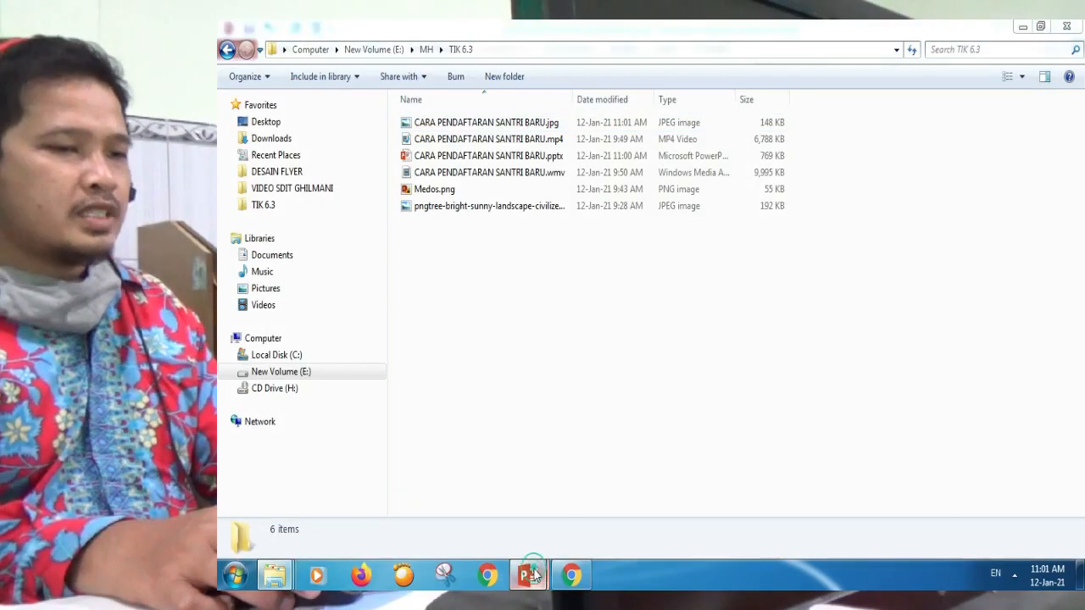
click(594, 479)
click(527, 574)
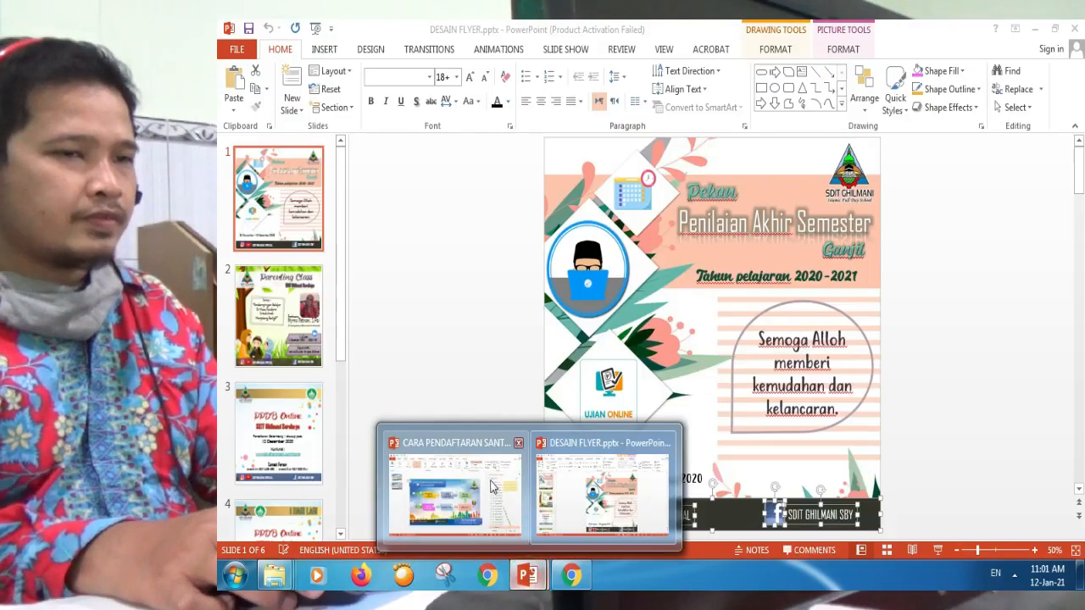
click(494, 484)
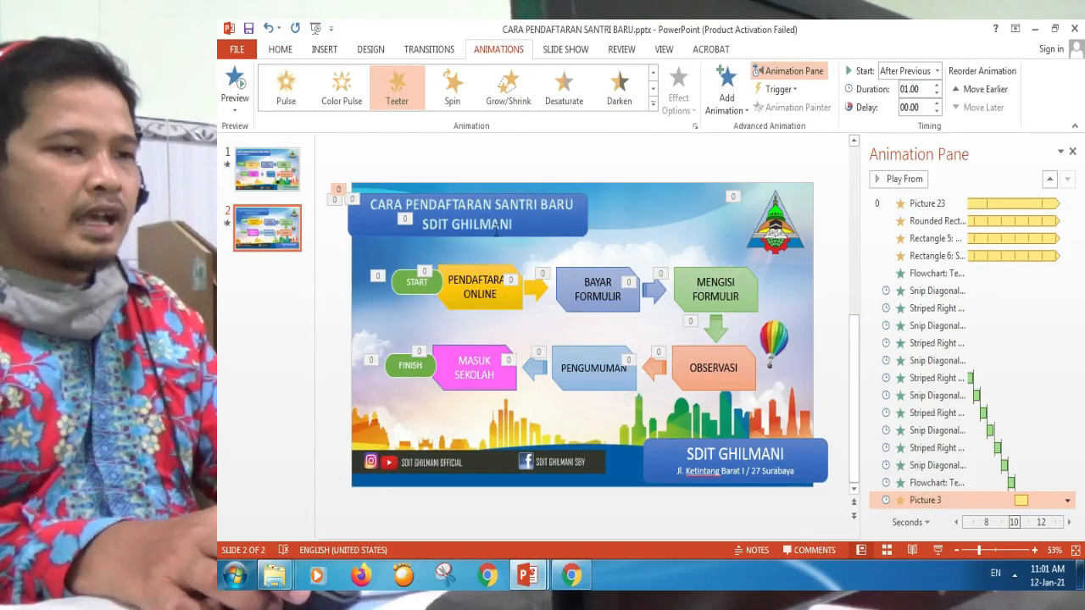
click(291, 182)
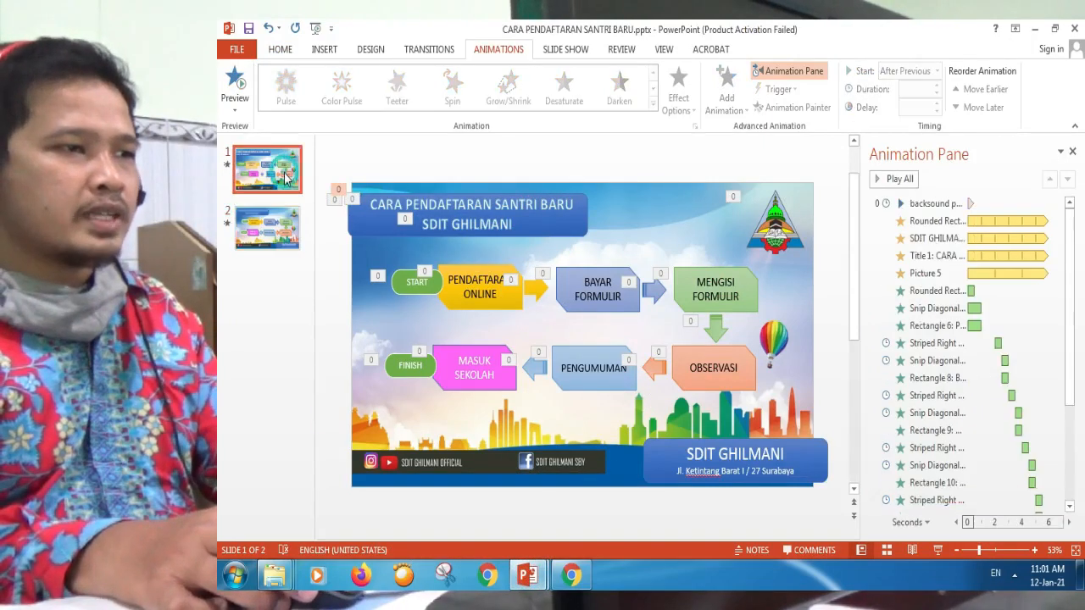
click(287, 240)
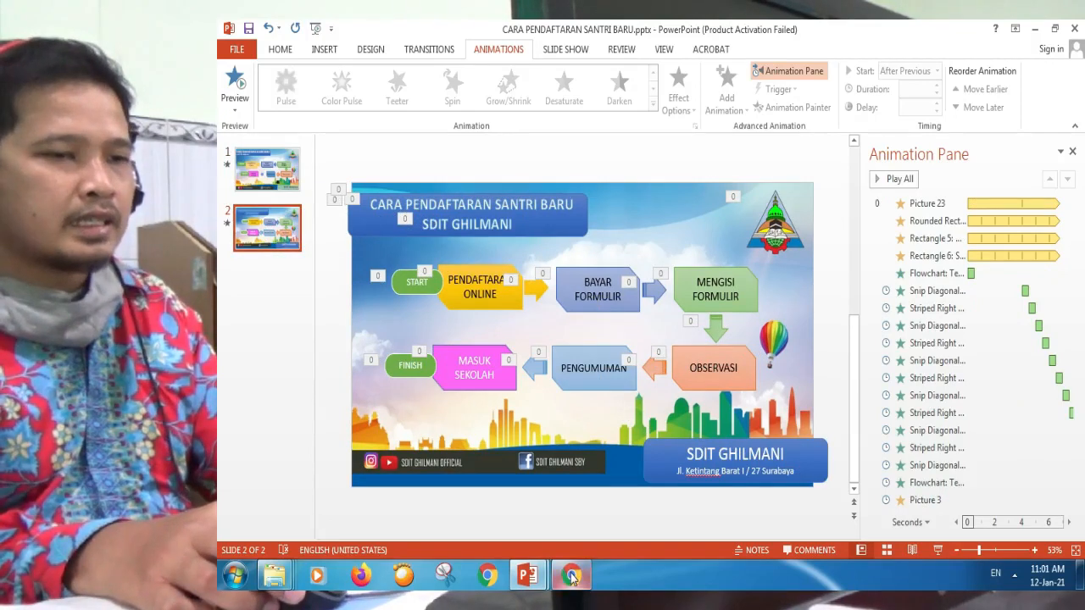
Switch to the YouTube page in Chrome and search for "no copyright sound funny".
mouse_move(573, 579)
click(571, 516)
scroll(522, 256, up, 3)
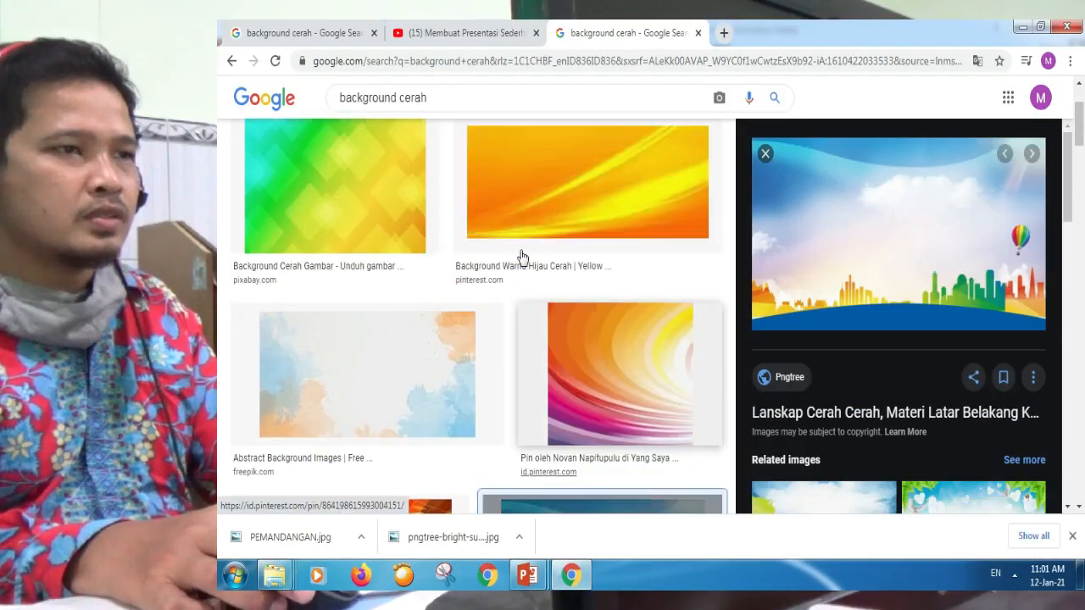
scroll(523, 256, up, 1)
click(456, 27)
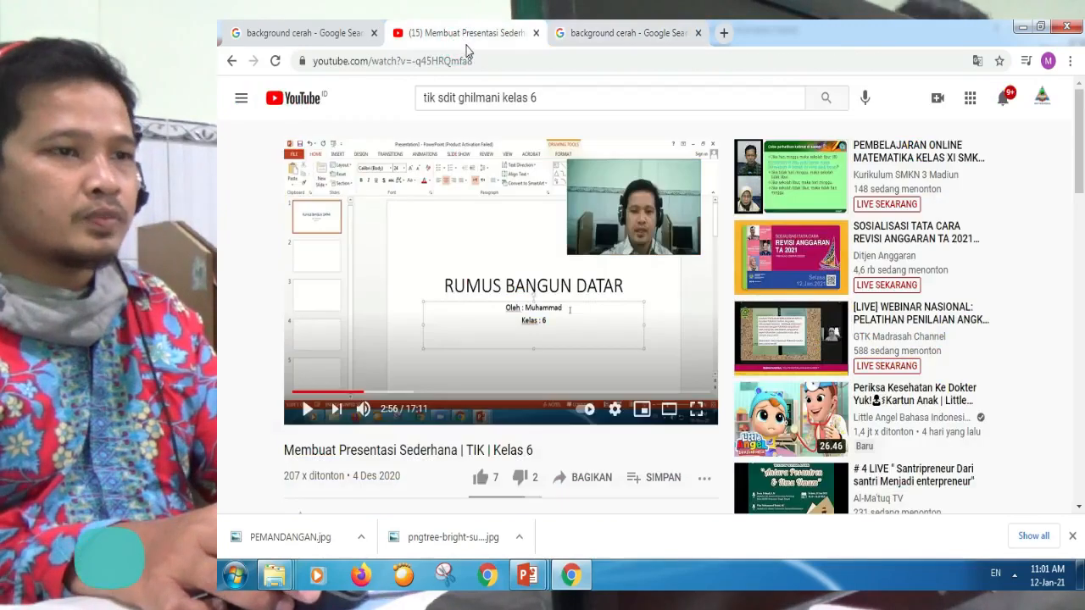
drag(557, 97, 387, 50)
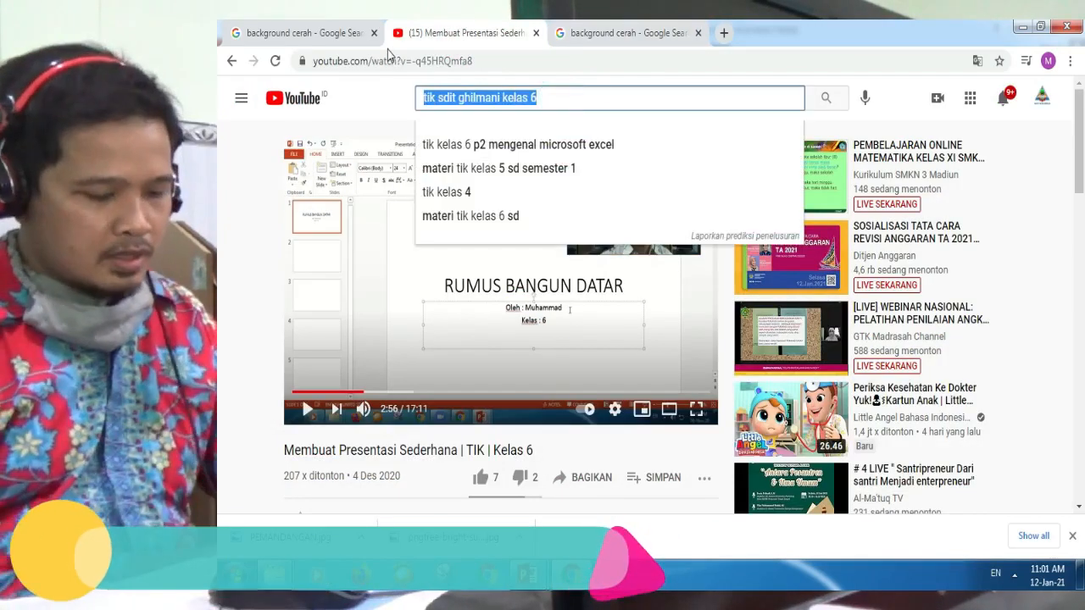
text(NO C)
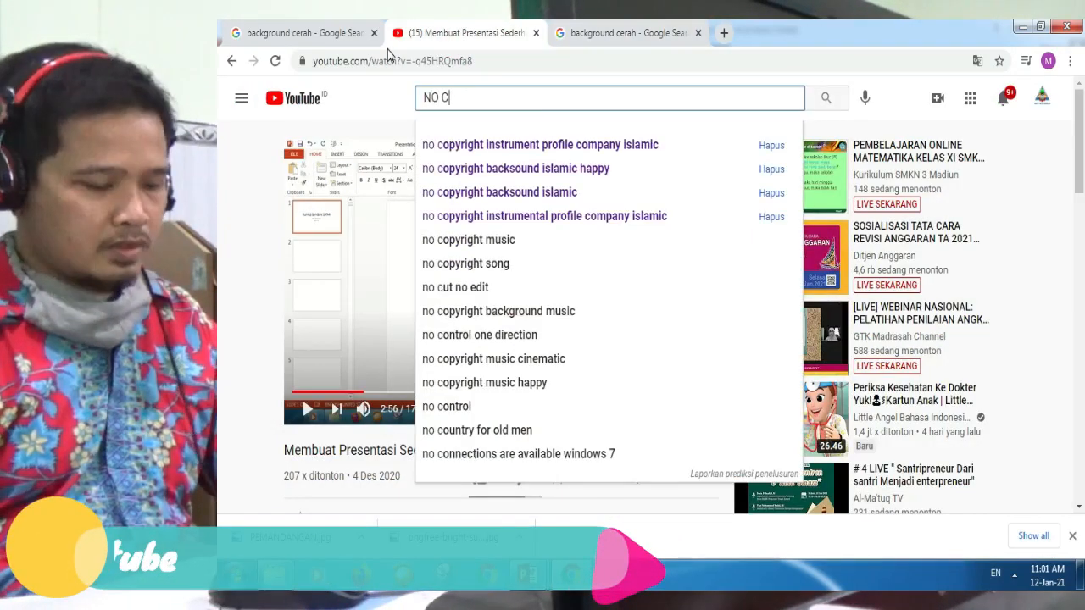
text(OPYRIG)
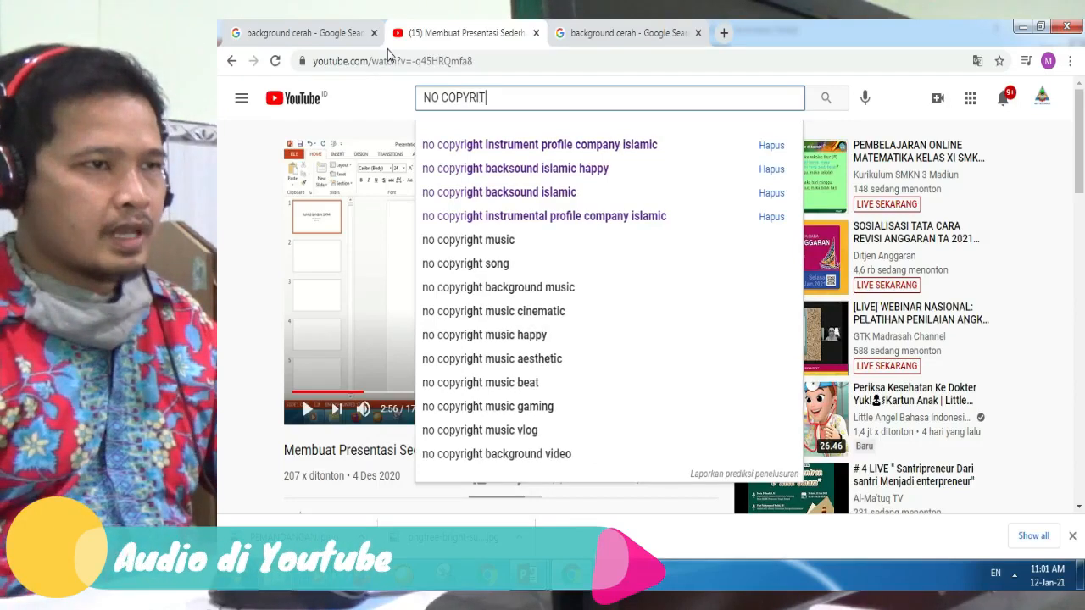
text(HT S)
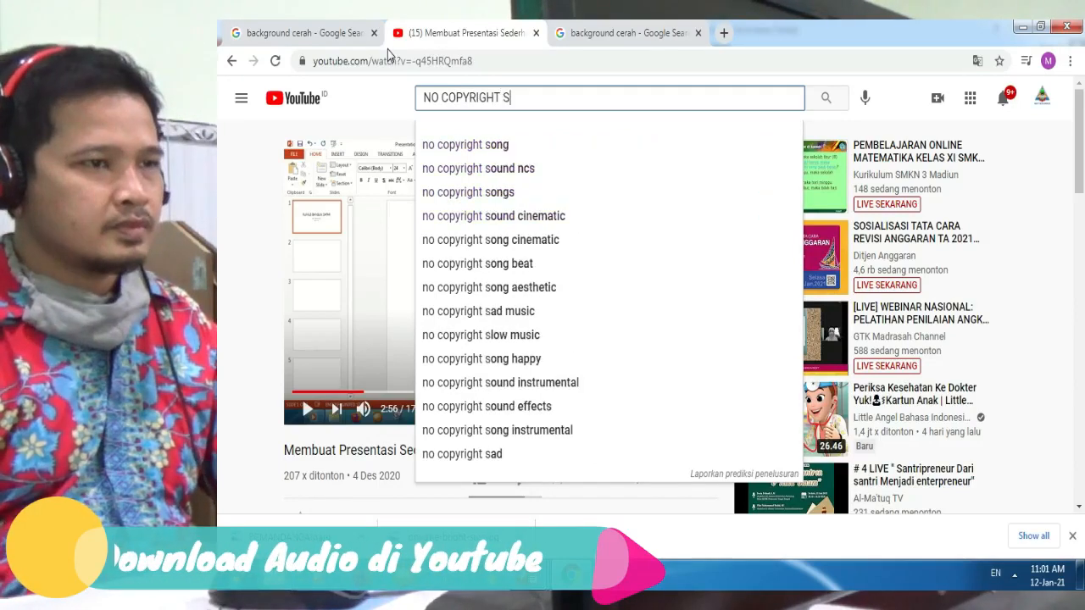
text(OUND)
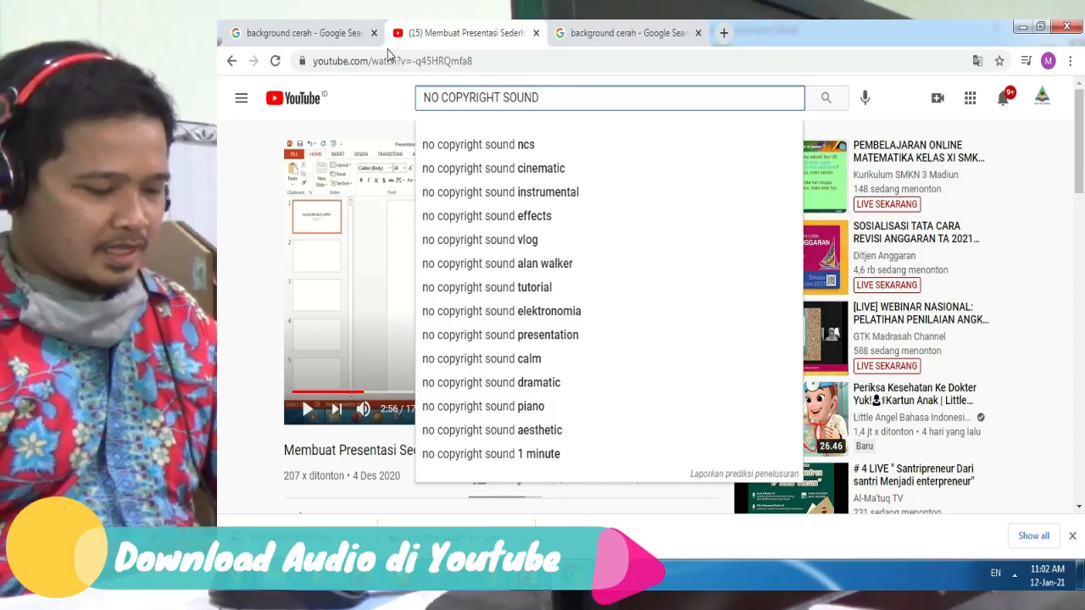
text(FUN)
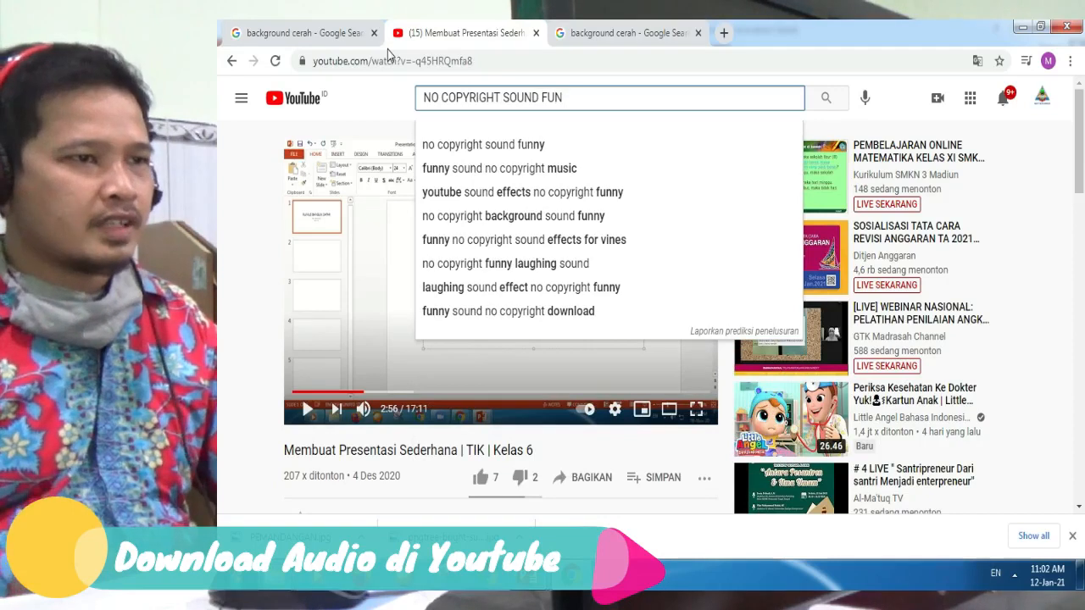
key(Down)
key(Return)
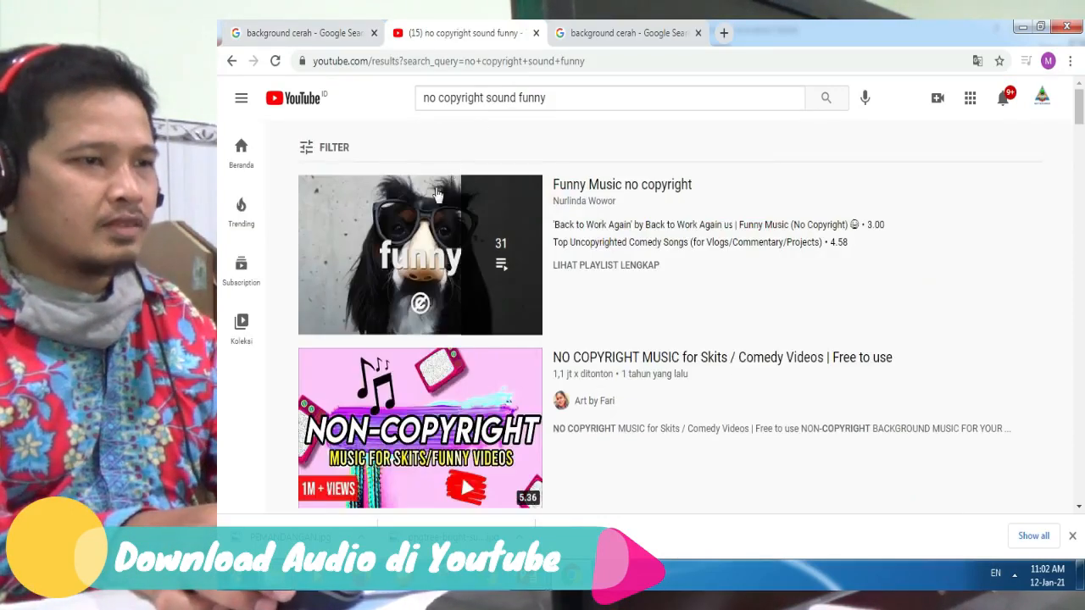
Play the video "NO COPYRIGHT MUSIC for Skits / Comedy Videos | Free to use" from the results and pause it.
scroll(472, 250, down, 2)
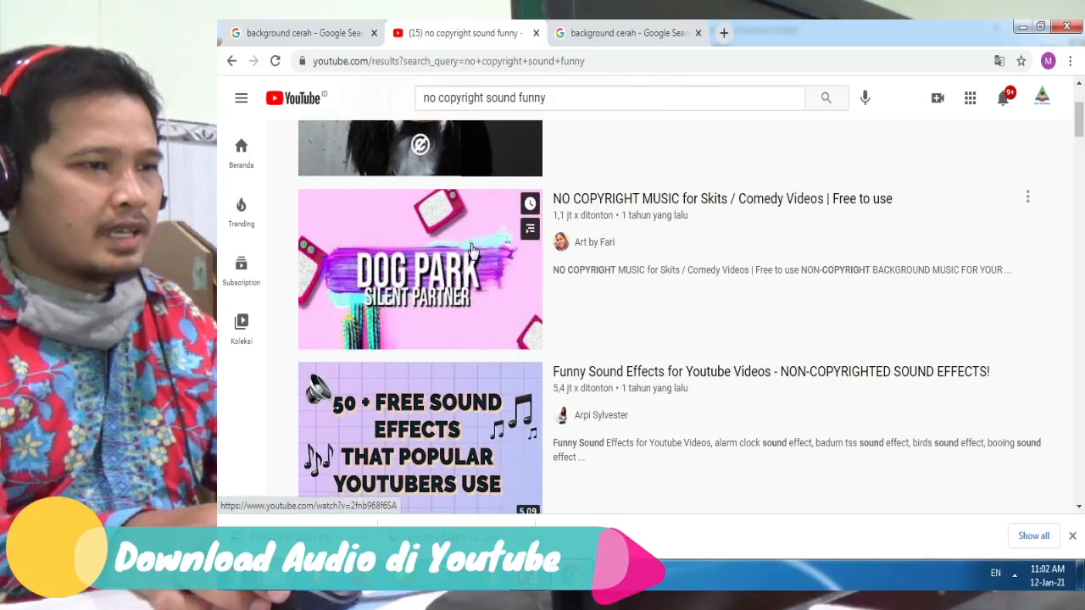
click(472, 251)
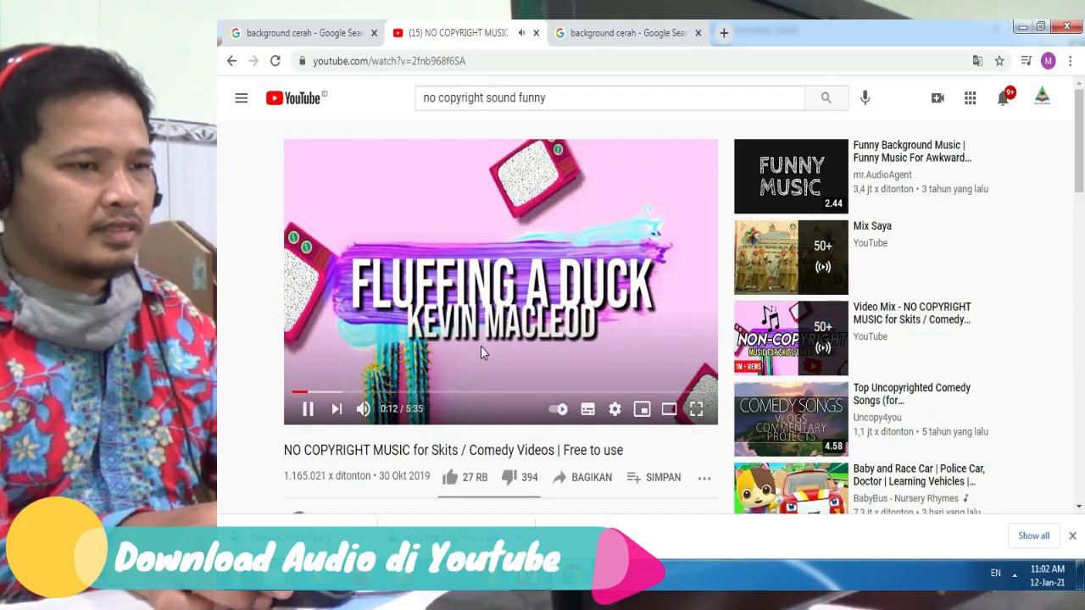
click(479, 142)
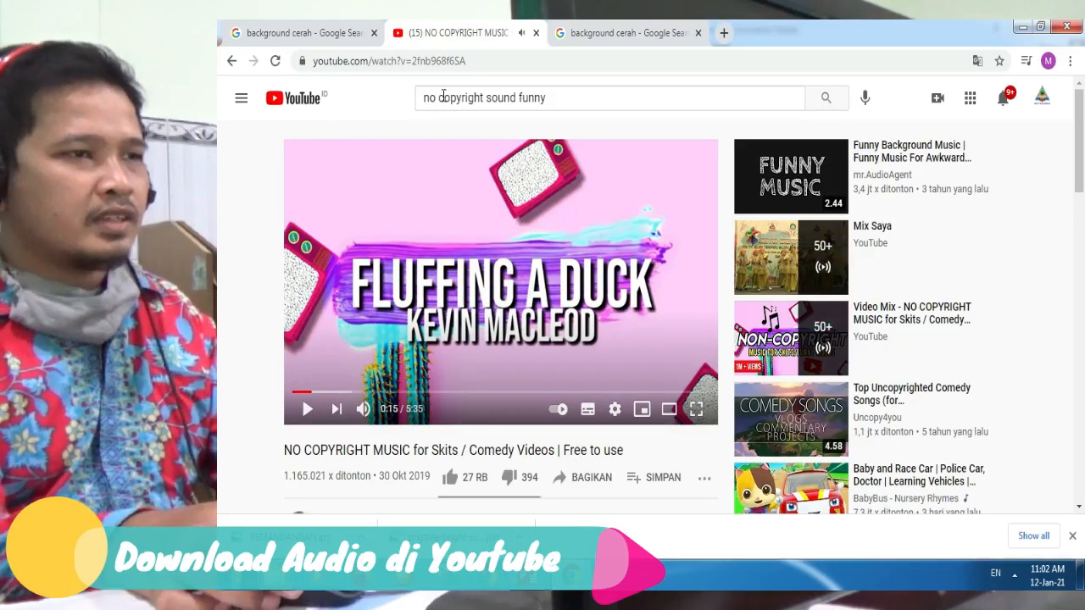
Copy the web address of the paused YouTube video.
click(440, 61)
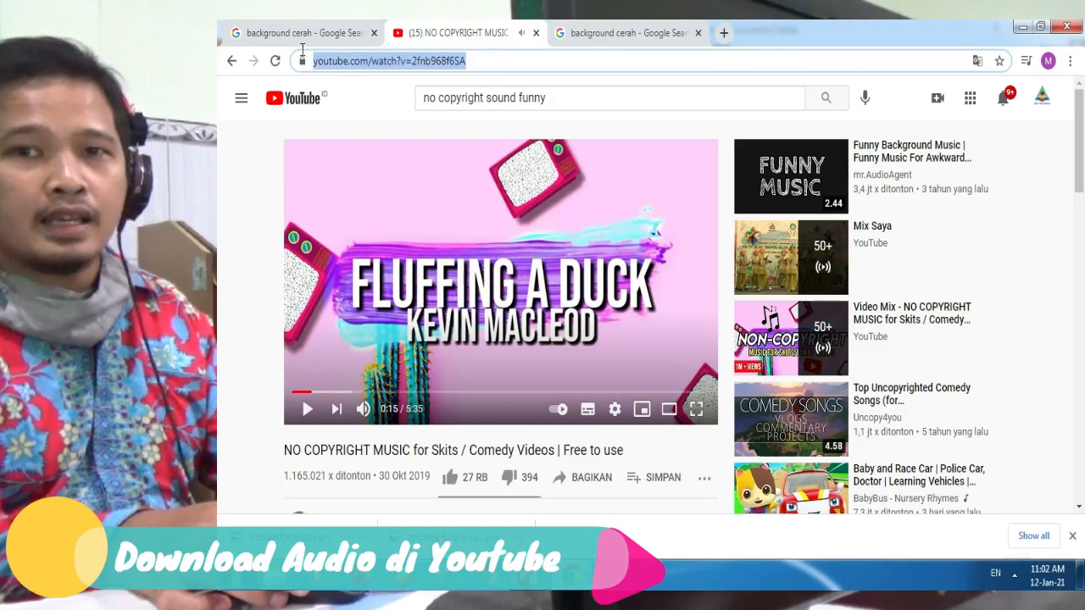
right_click(368, 60)
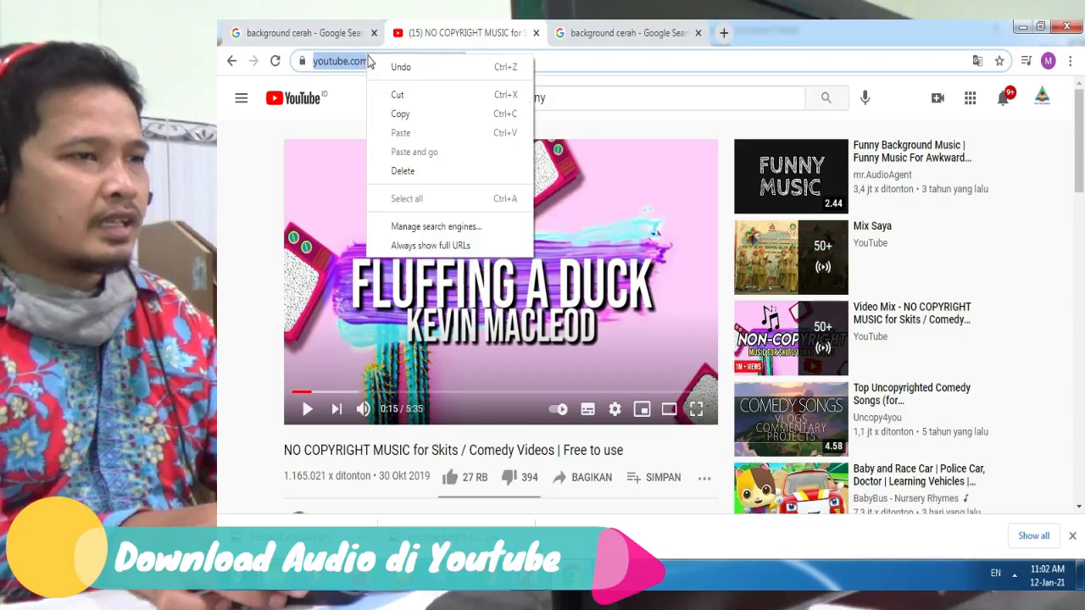
click(419, 124)
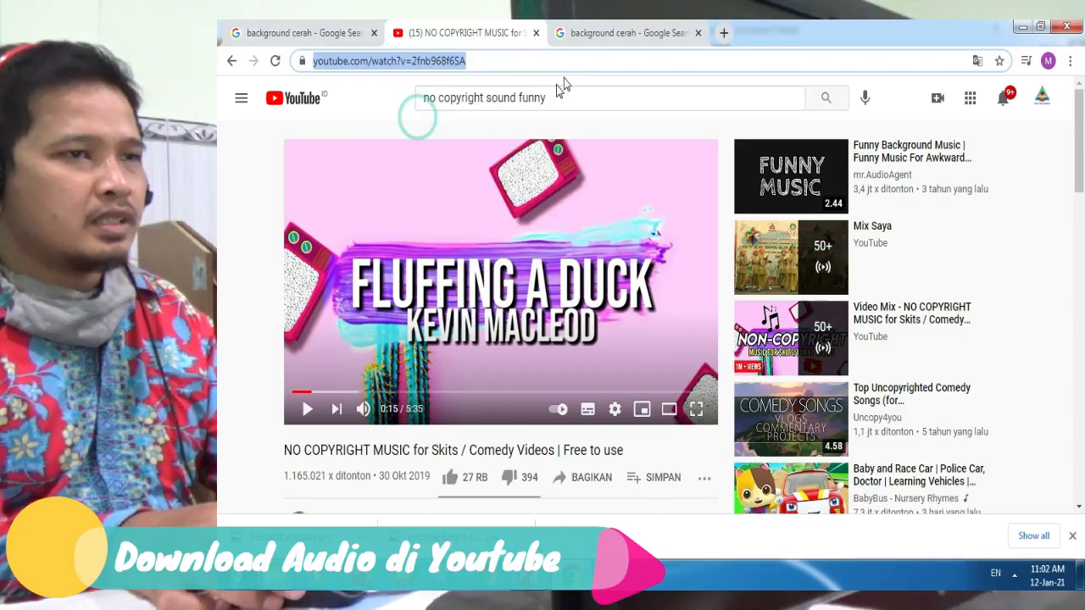
Open the ytmp3.cc YouTube to Mp3 Converter website in a new browser tab.
click(724, 33)
click(710, 58)
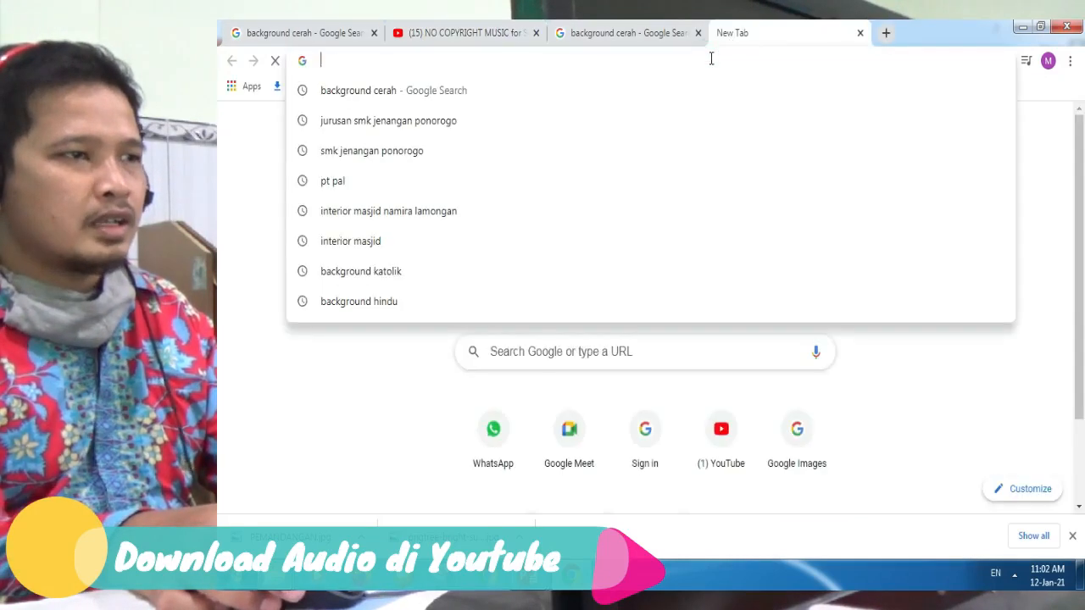
text(YT)
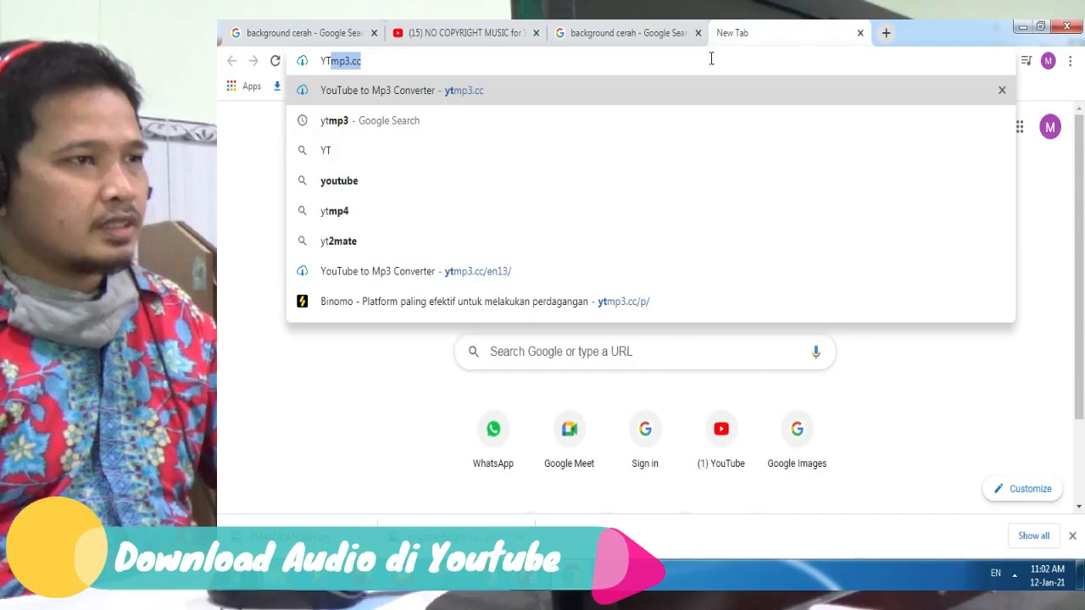
key(Right)
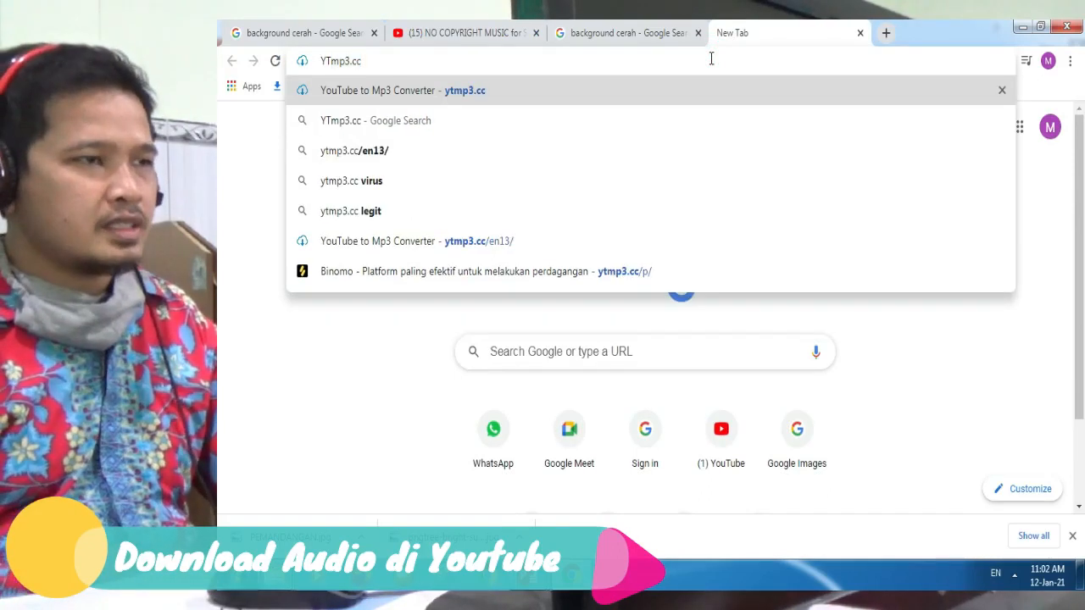
key(Return)
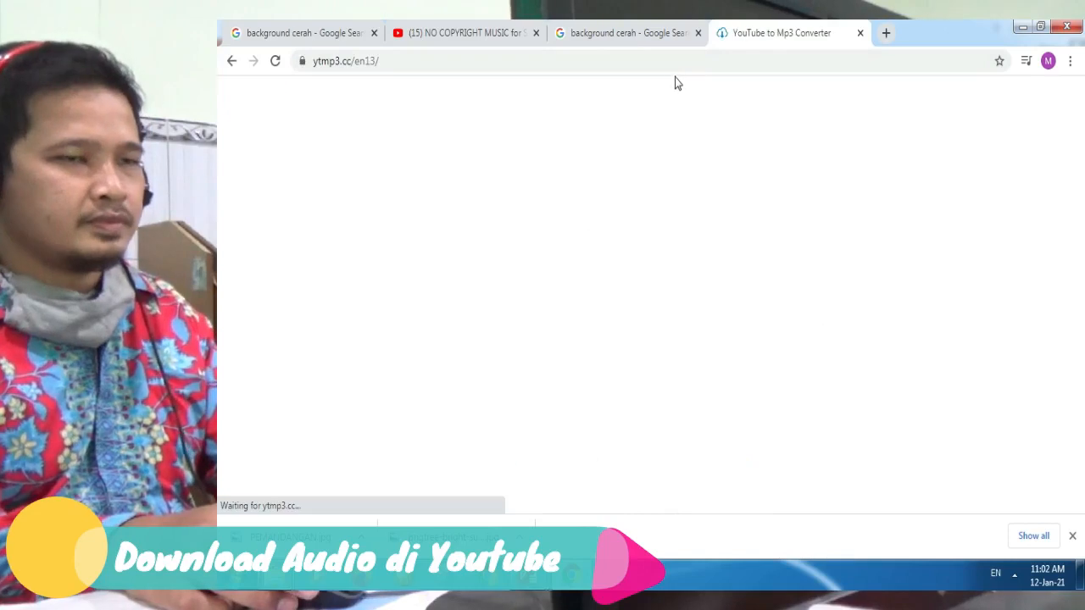
Paste the copied YouTube address into the converter, choose mp3 as the format and convert the video.
click(529, 260)
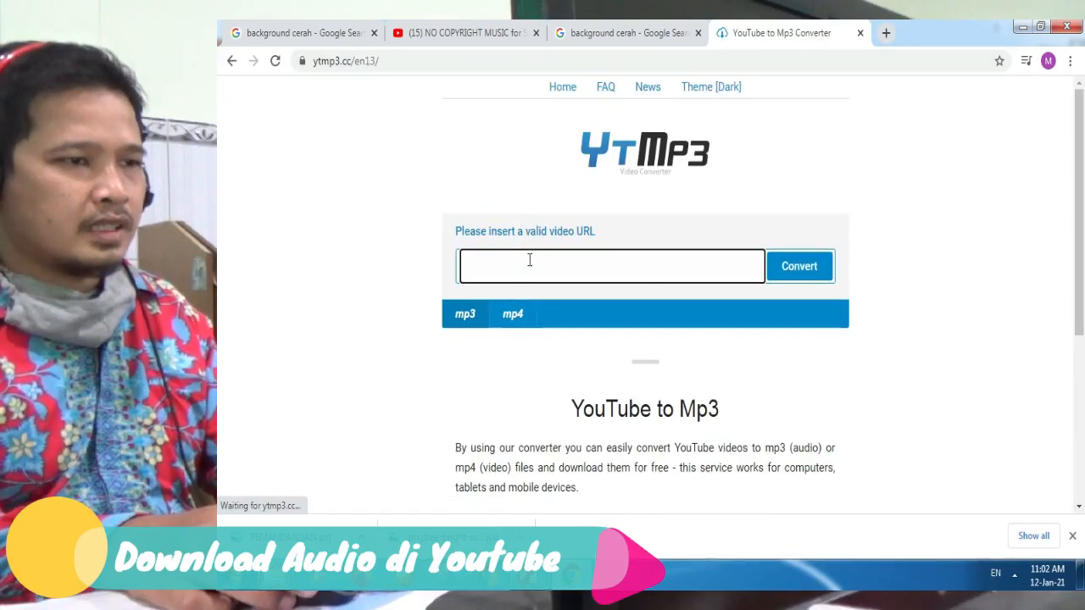
right_click(547, 264)
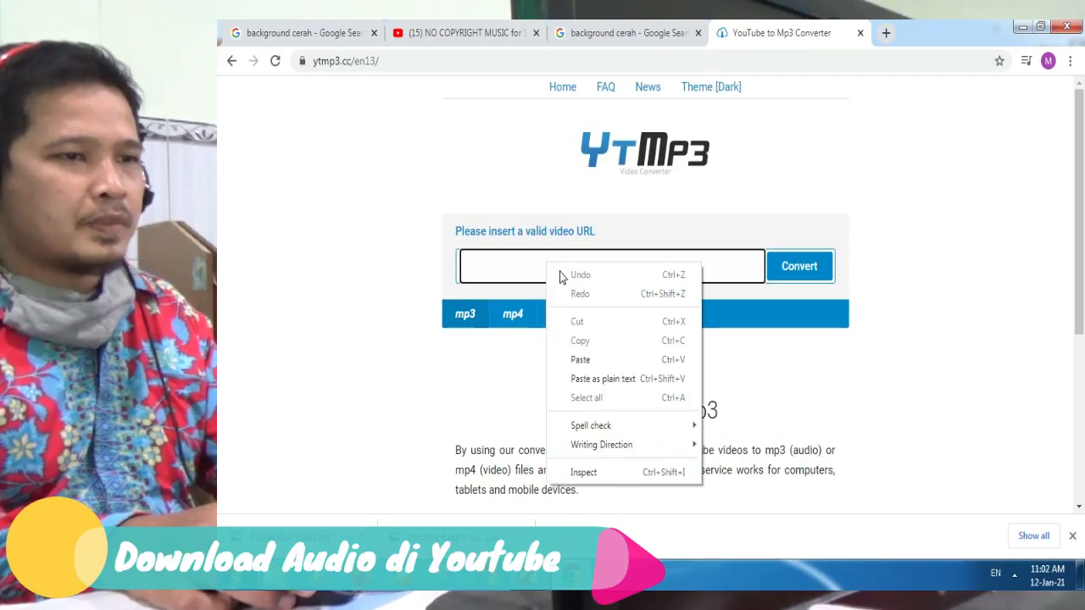
click(582, 359)
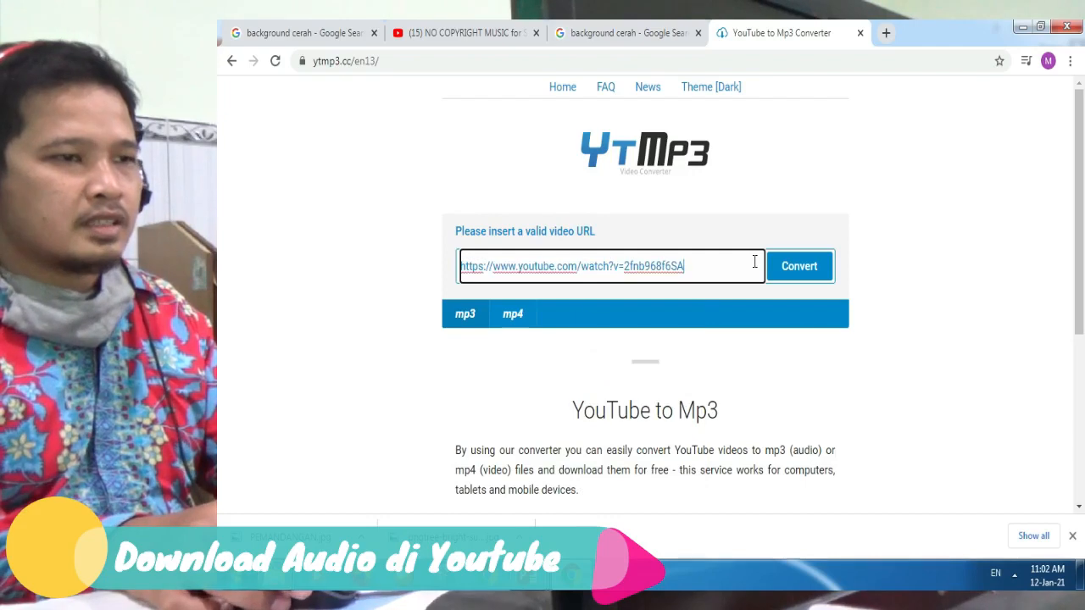
click(459, 315)
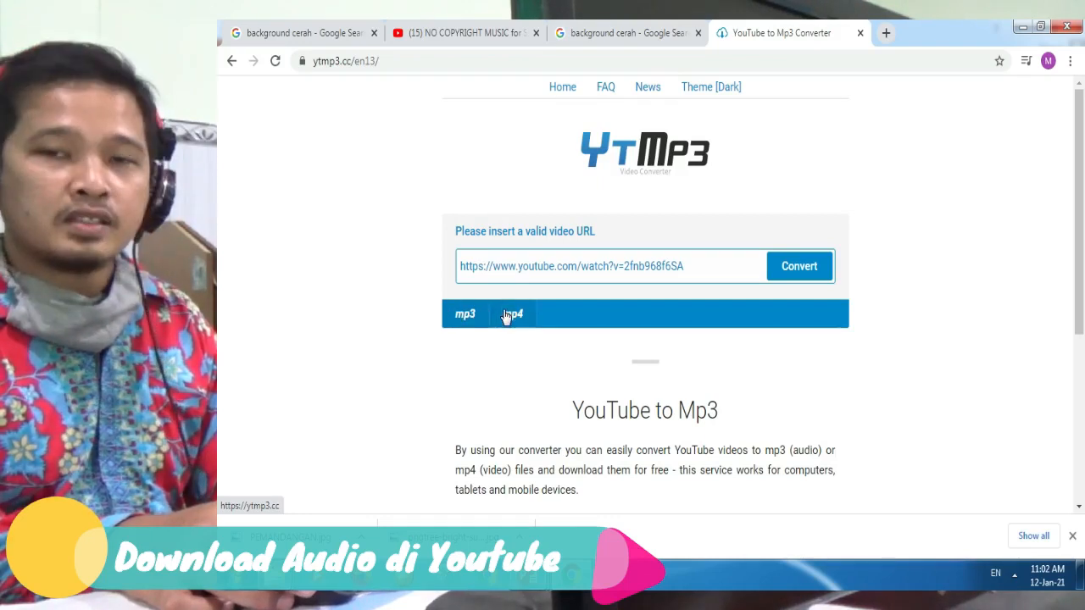
click(463, 322)
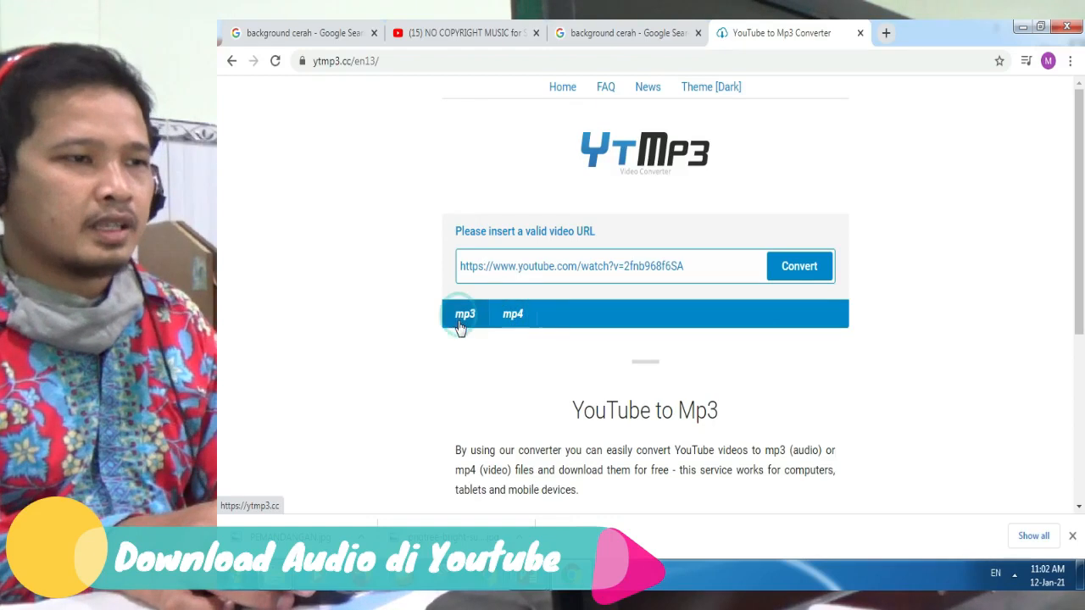
click(806, 275)
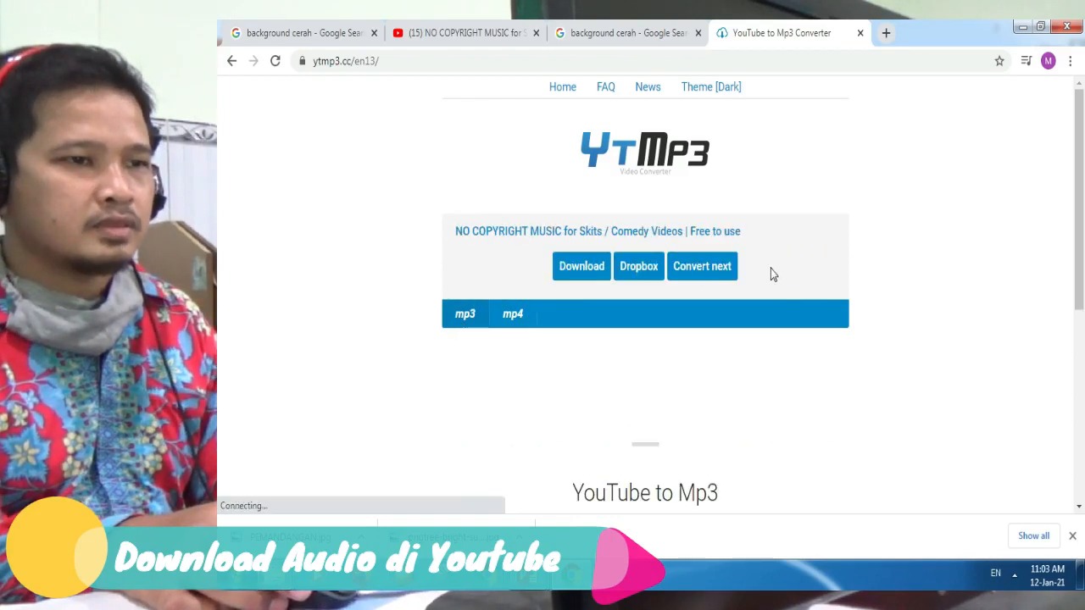
Start downloading the converted MP3, close the advertising tab that opens and cancel the download.
click(563, 268)
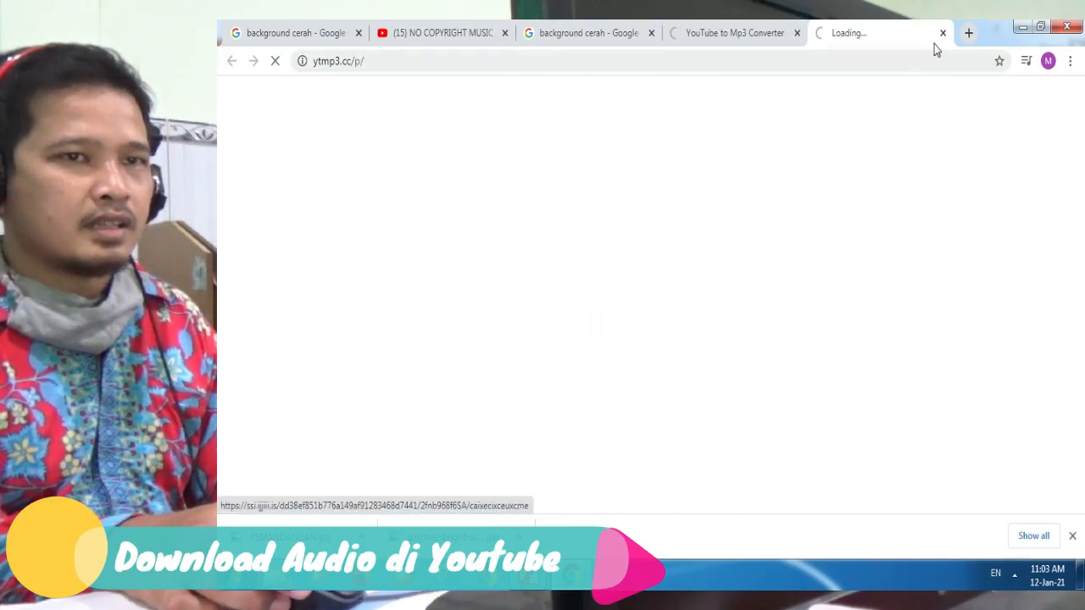
click(943, 33)
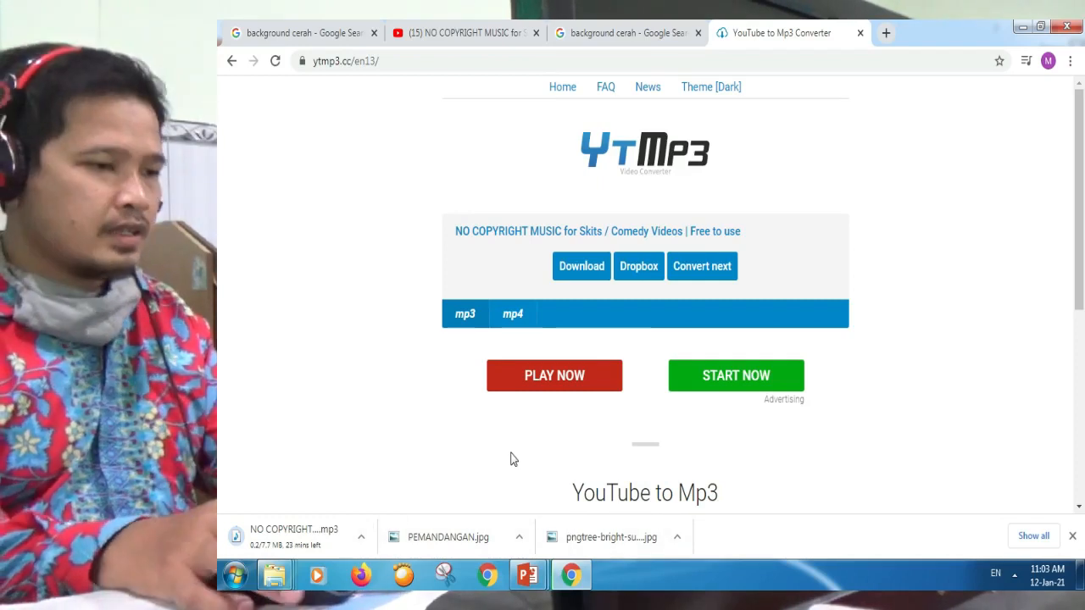
click(362, 538)
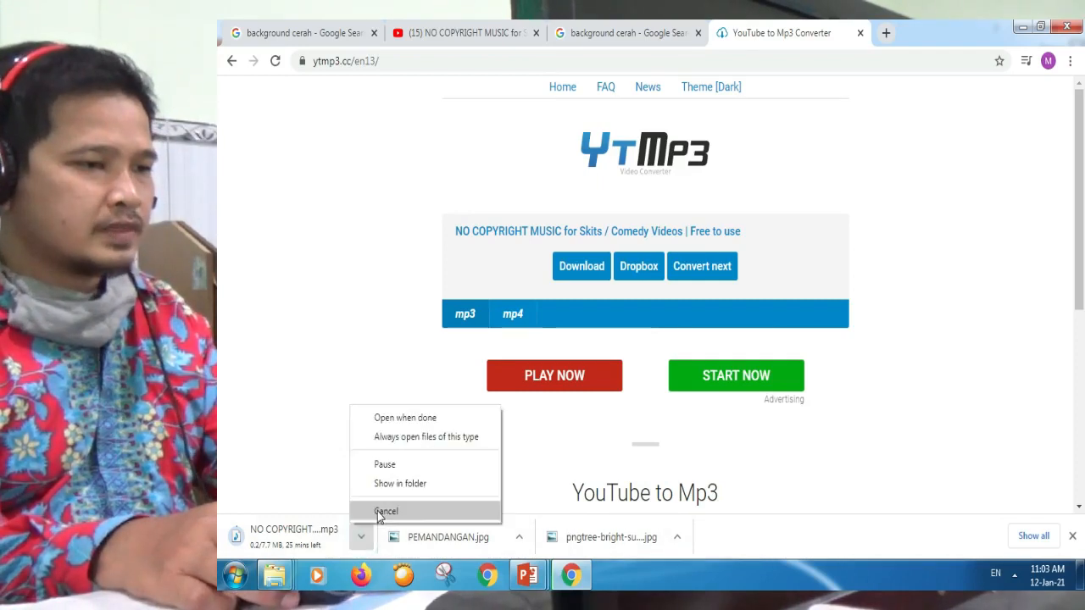
click(379, 512)
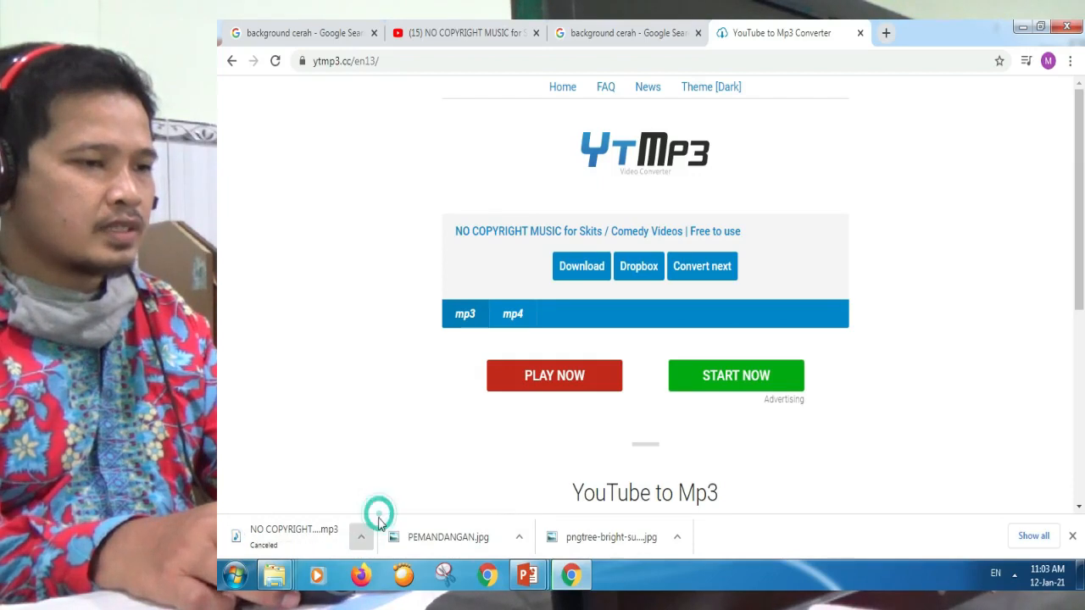
Switch to Windows Explorer, open the Music library, play TUTORIAL.mp3 briefly and close the media player.
mouse_move(276, 576)
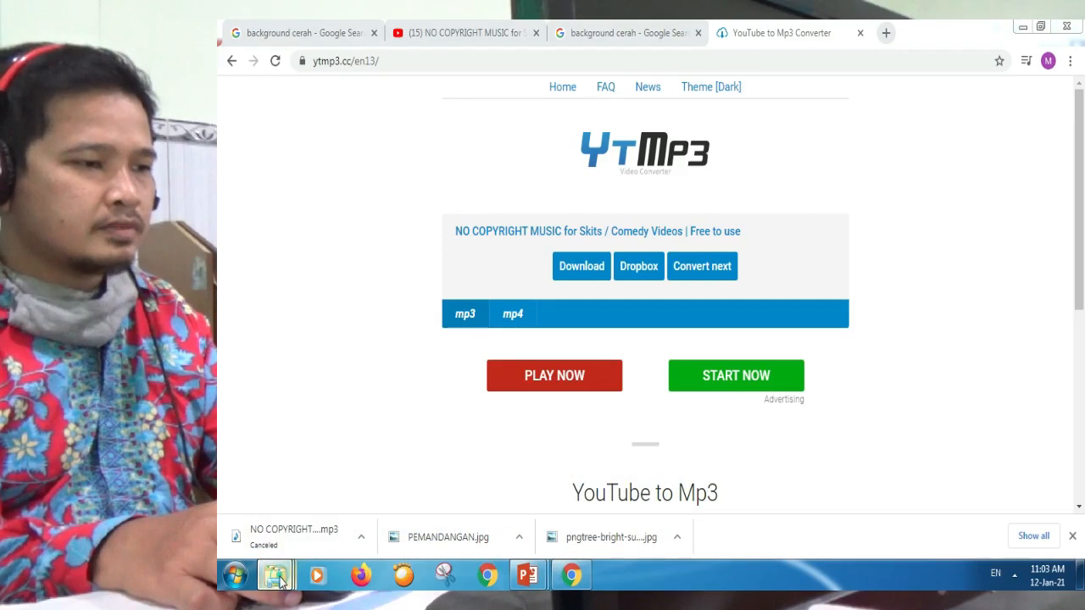
click(318, 509)
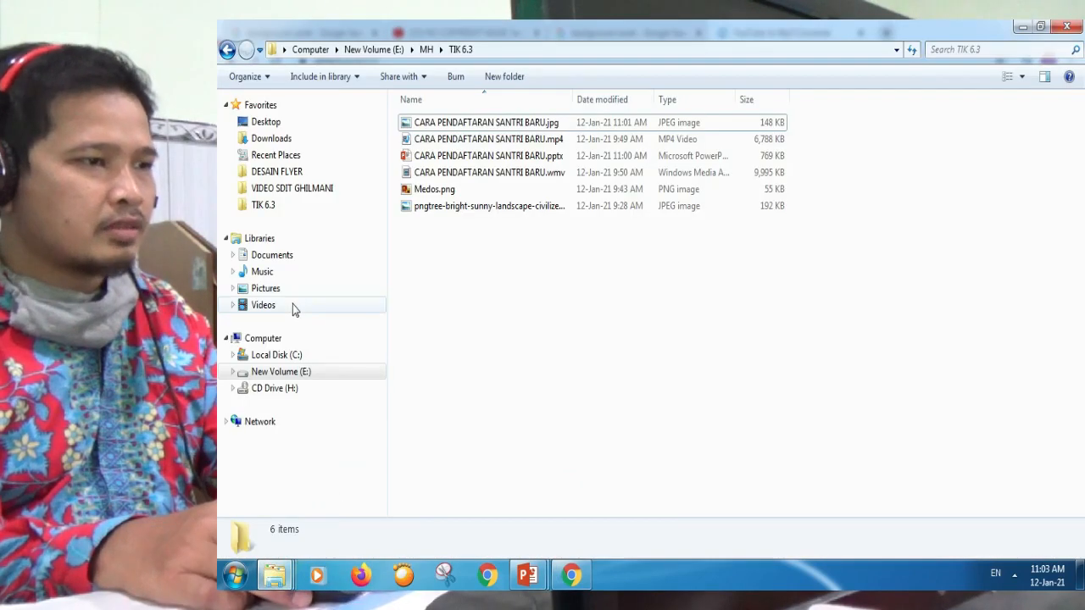
click(294, 273)
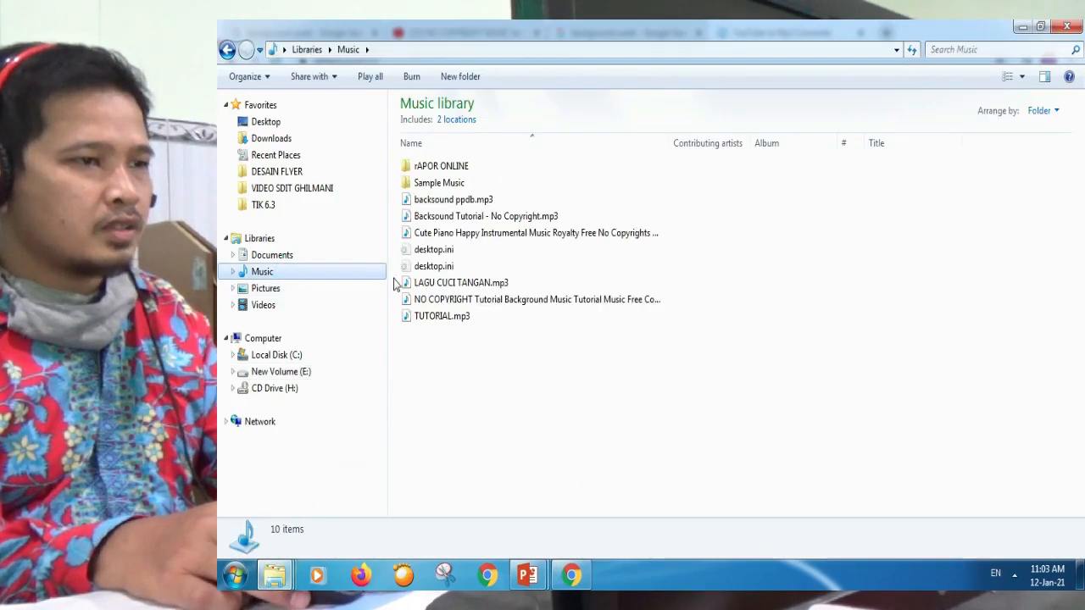
click(445, 316)
double_click(447, 316)
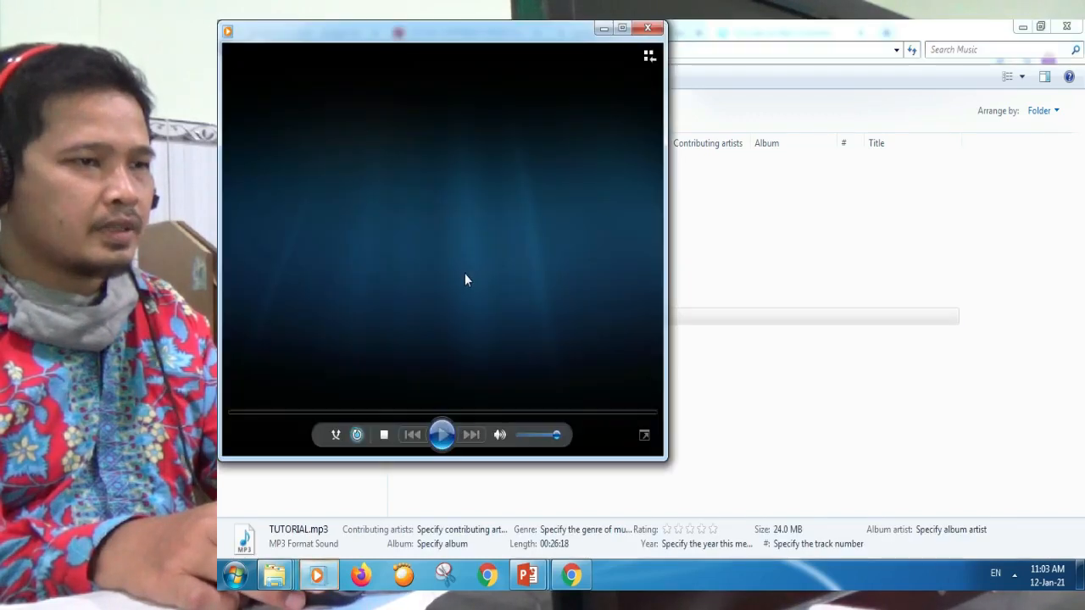
click(648, 28)
right_click(436, 318)
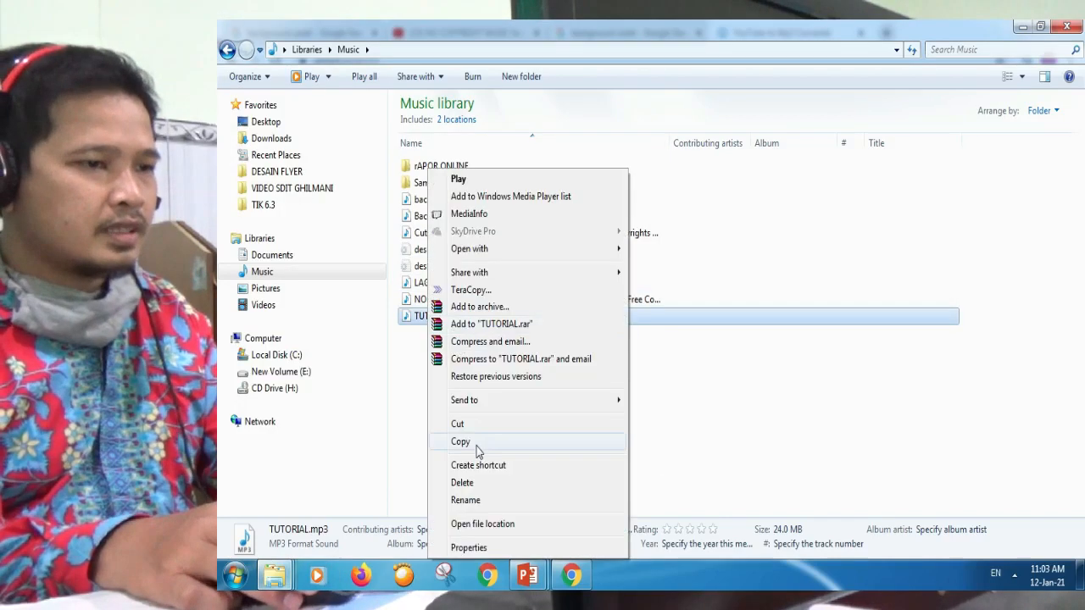
click(855, 471)
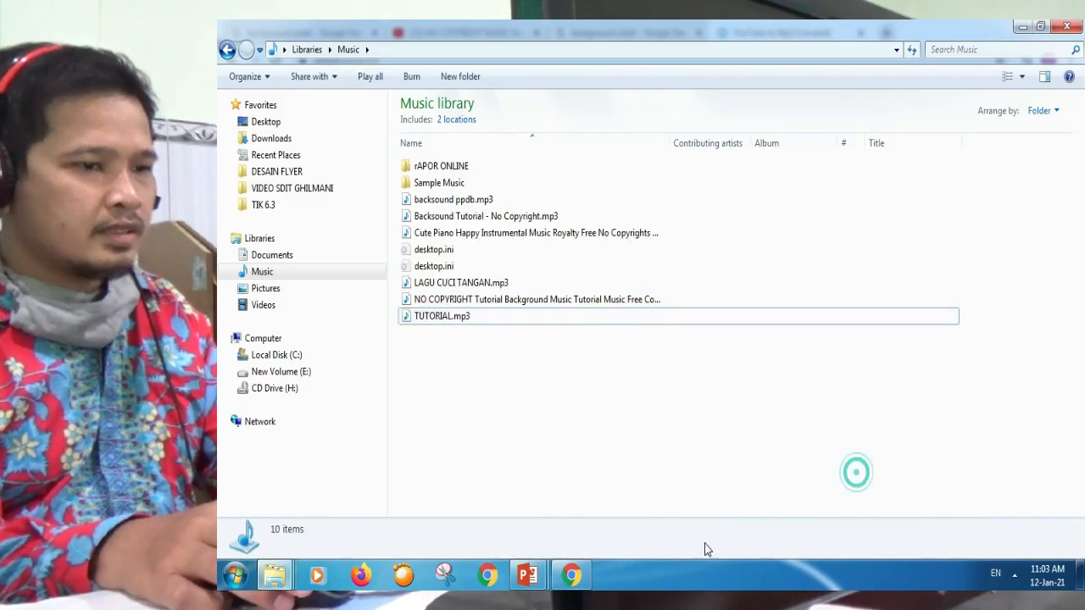
Switch to the CARA PENDAFTARAN SANTRI BARU presentation in PowerPoint and bring up the insert options for slide 2.
mouse_move(531, 577)
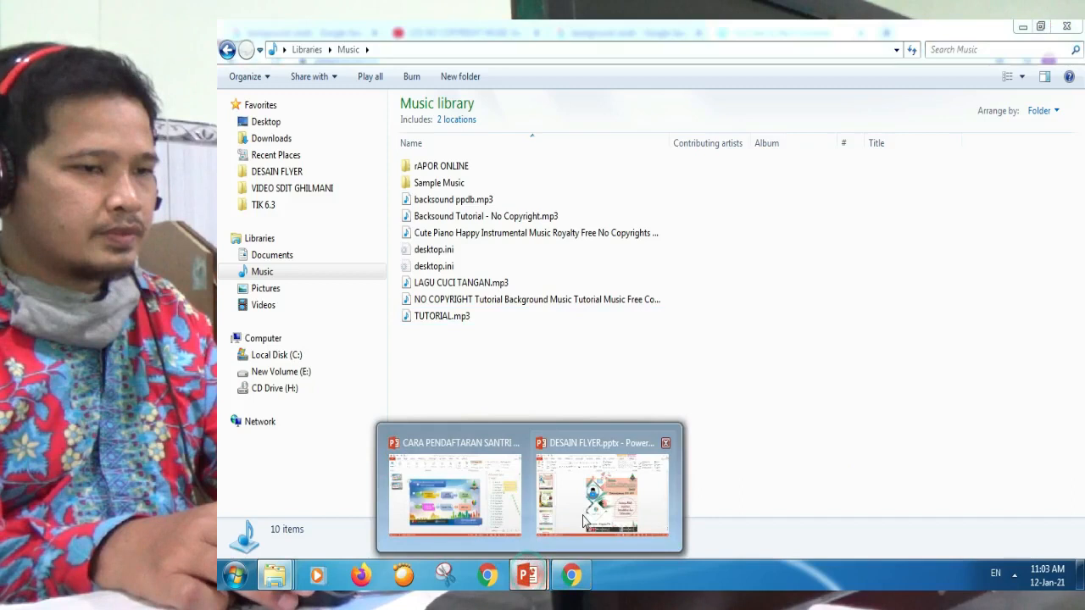
click(497, 492)
click(820, 163)
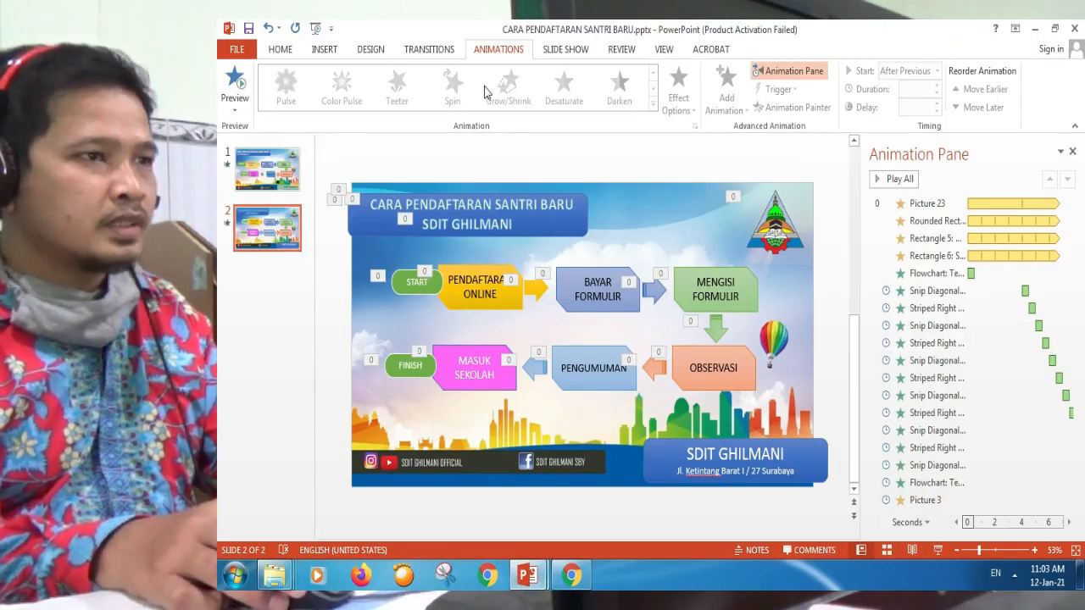
click(326, 50)
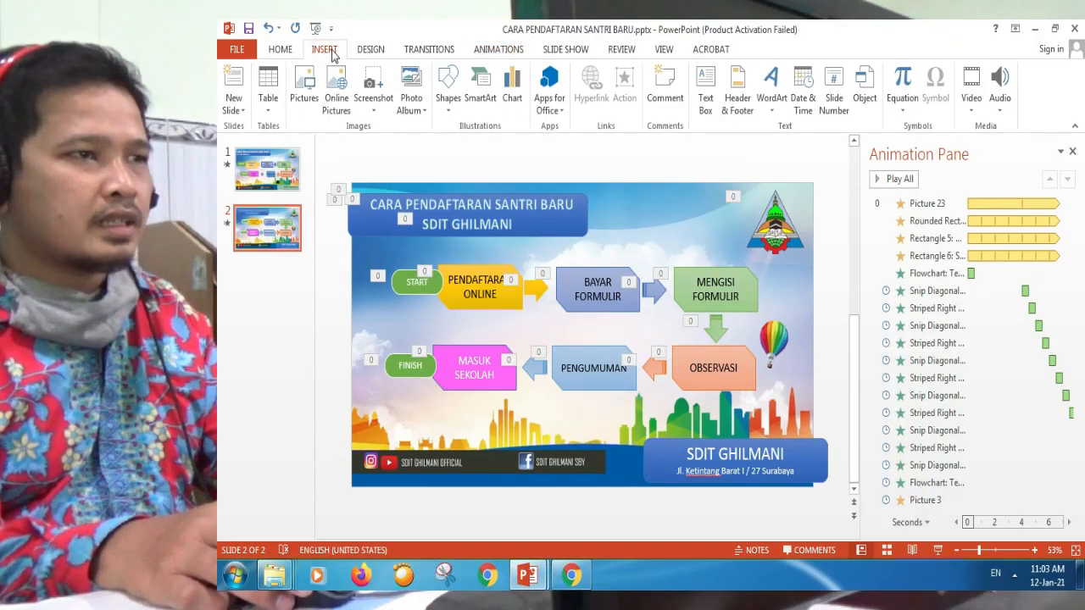